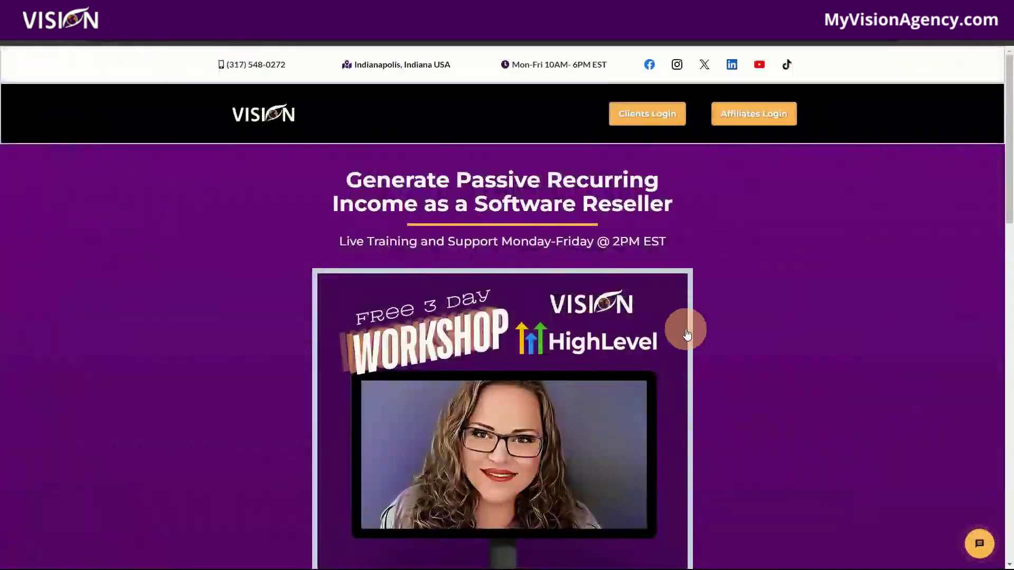
Open the program's join page and choose the option to join as a client
scroll(634, 343, "down", 3)
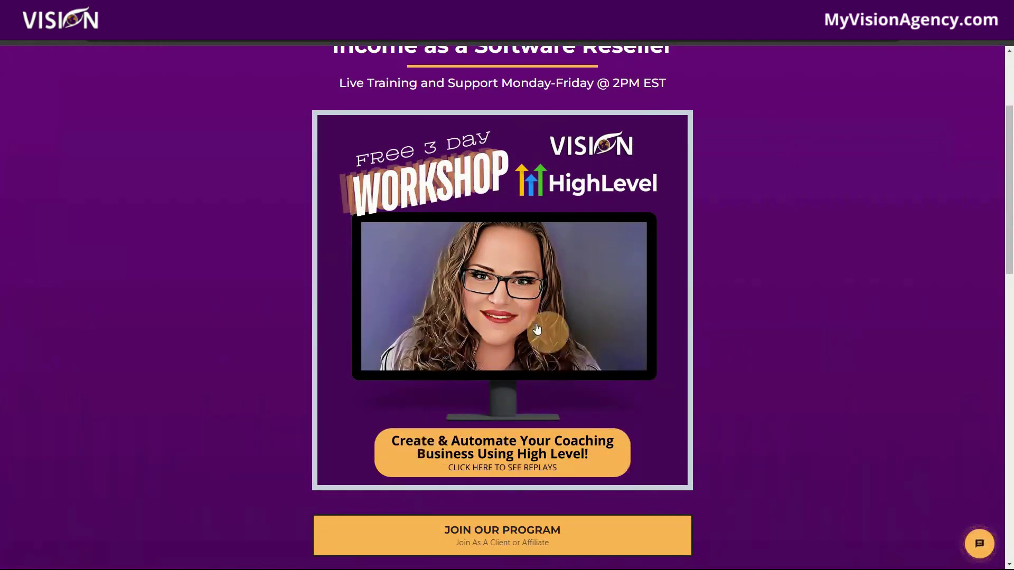
left_click(491, 535)
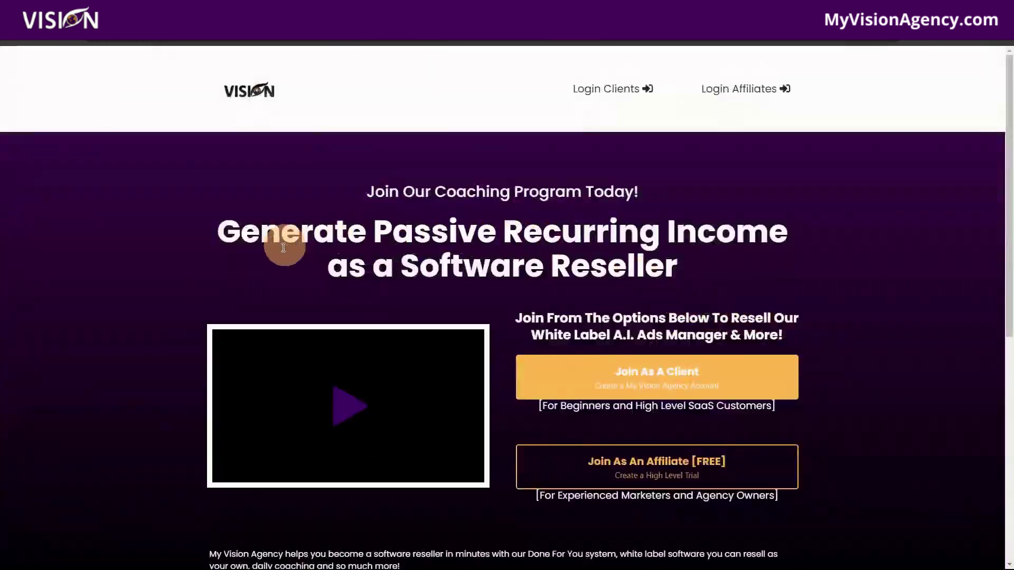
scroll(761, 328, "down", 2)
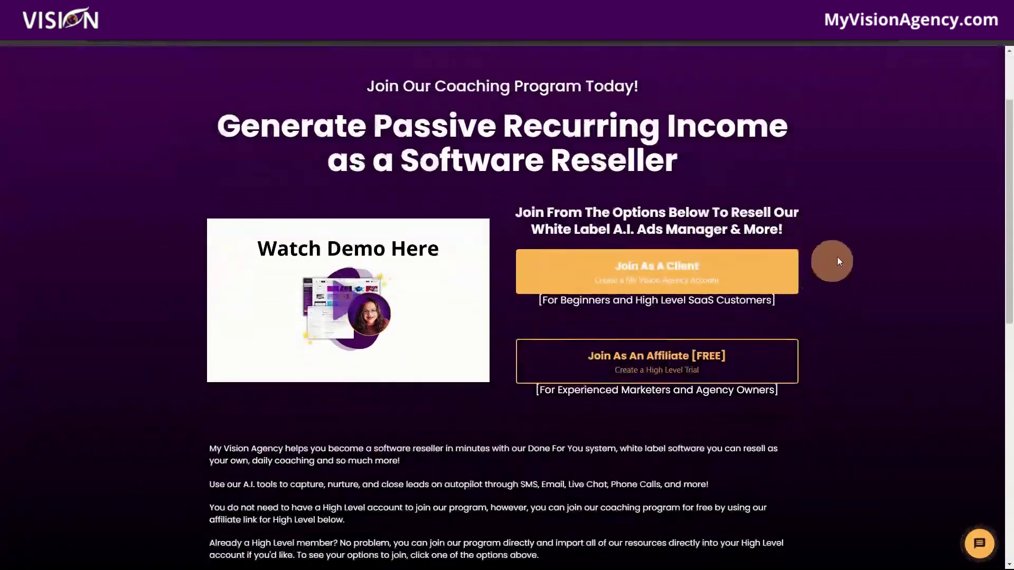
left_click(667, 272)
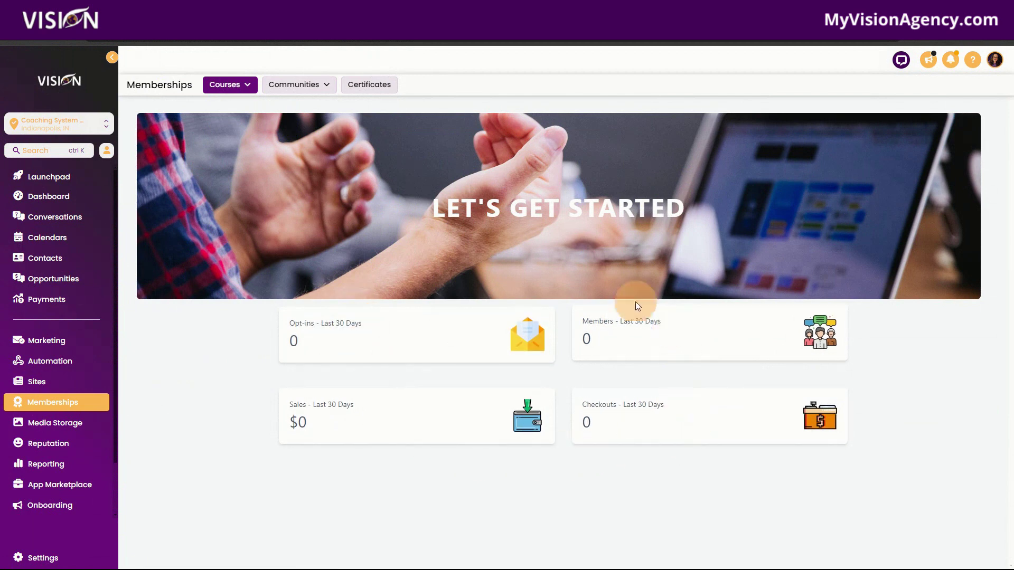
Open the Introductory Course from the list of course products in Memberships
left_click(225, 85)
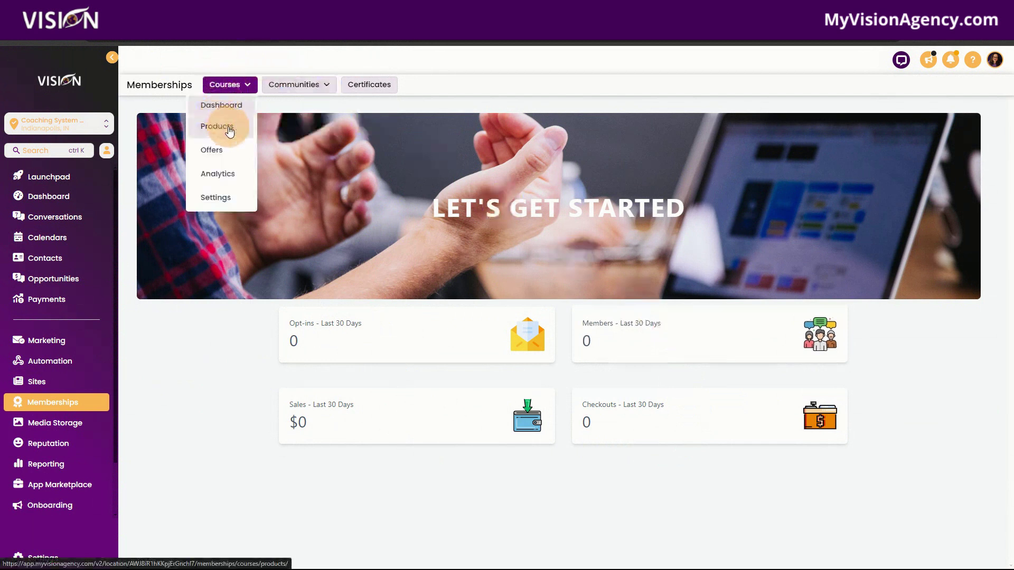
left_click(229, 129)
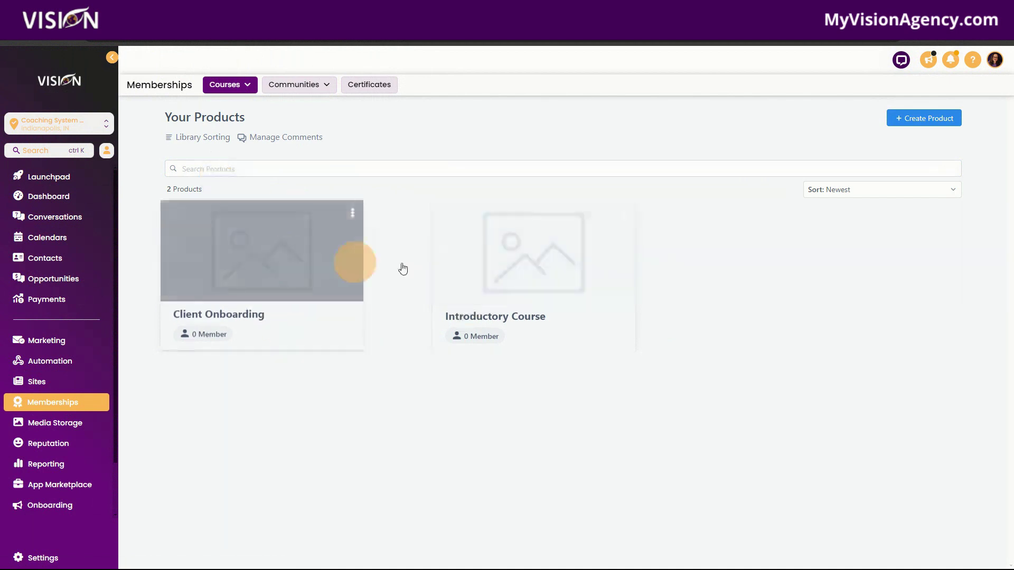
left_click(523, 265)
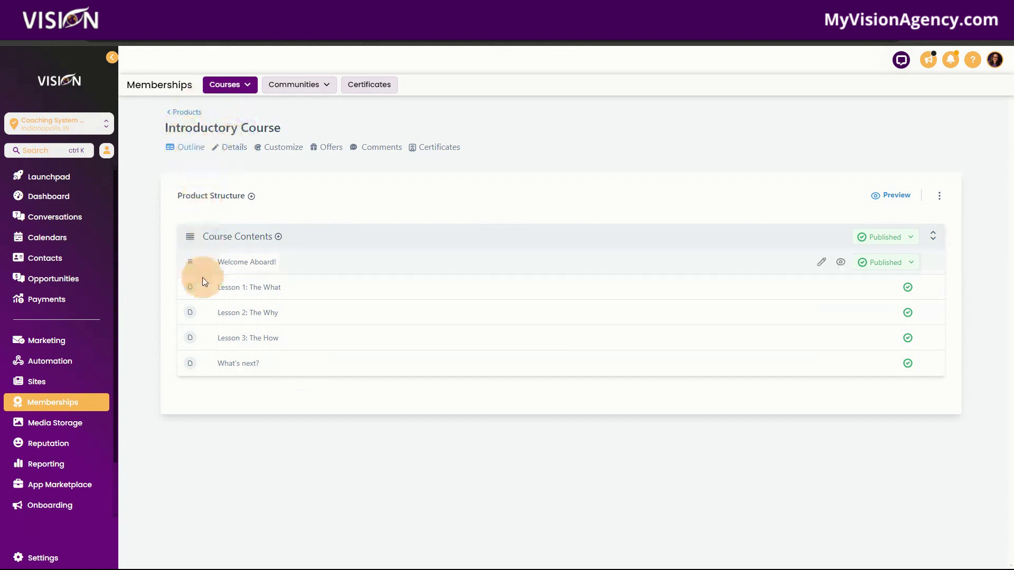
Review the Introductory Course's title, description and product thumbnail settings in its details
left_click(233, 147)
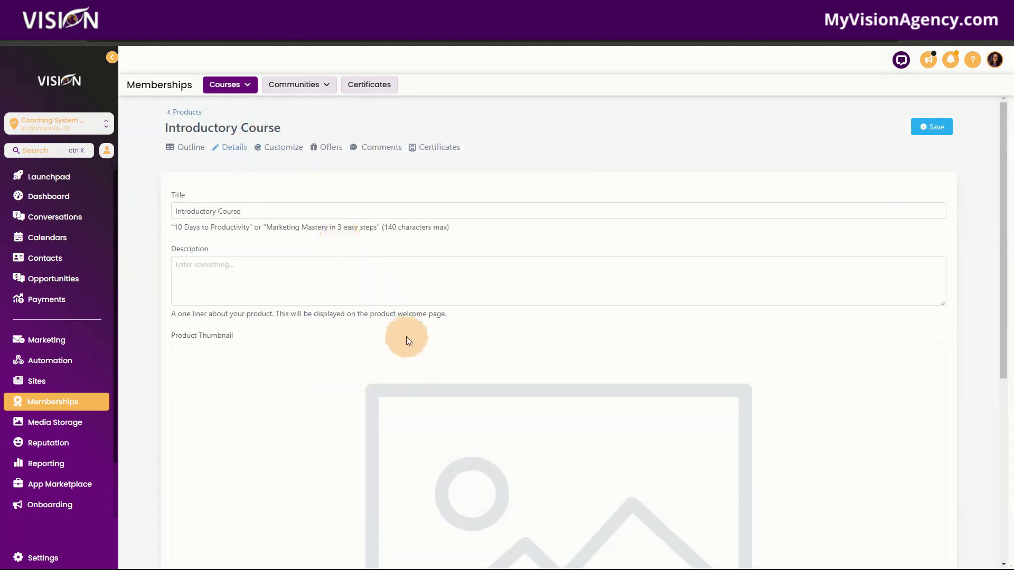
scroll(362, 299, "down", 2)
scroll(286, 259, "up", 2)
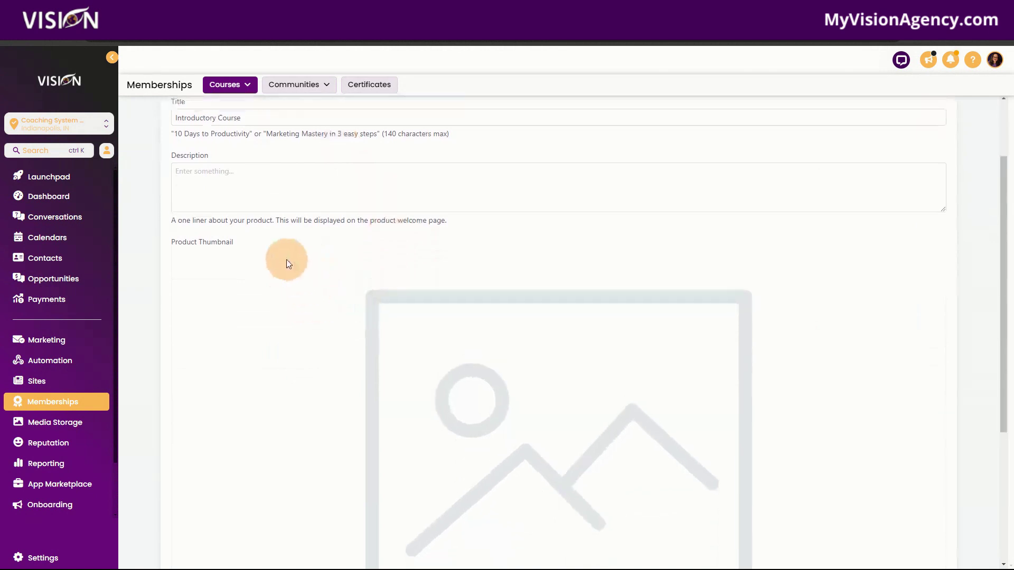
scroll(353, 296, "down", 1)
scroll(353, 300, "down", 1)
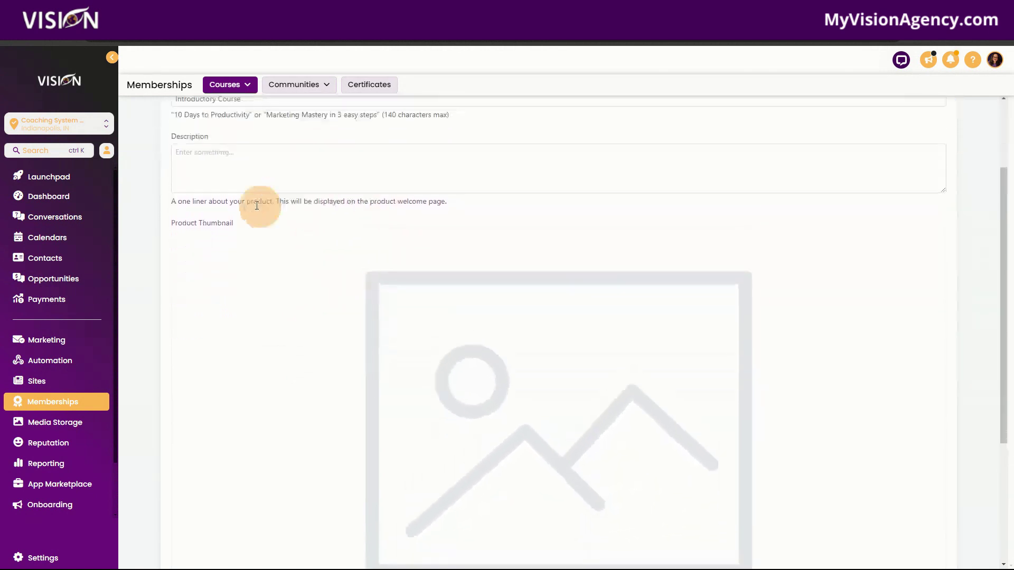
scroll(560, 343, "down", 3)
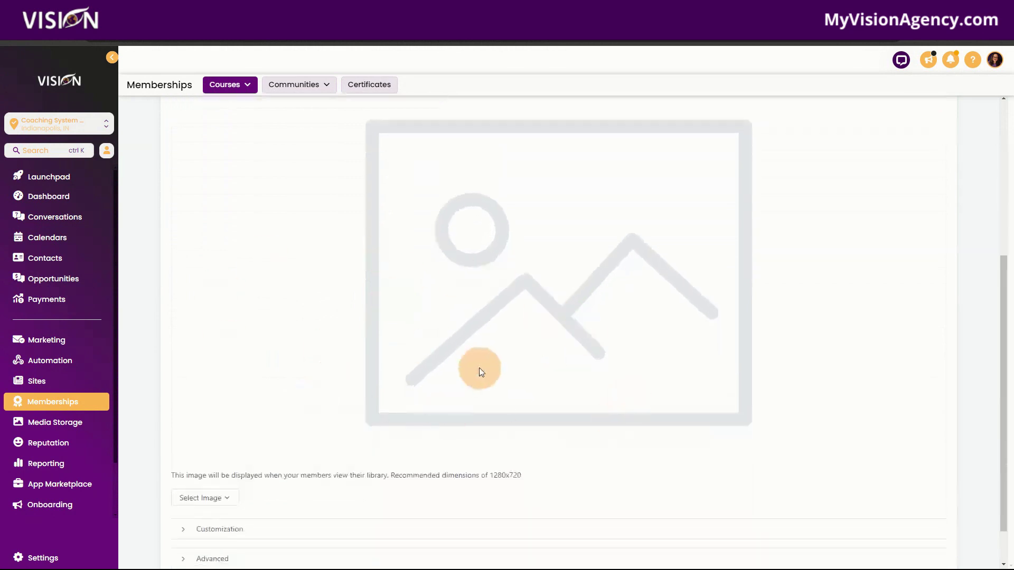
scroll(480, 367, "down", 1)
Expand the course's Customization settings and review the instructor, logo image and favicon fields
left_click(250, 480)
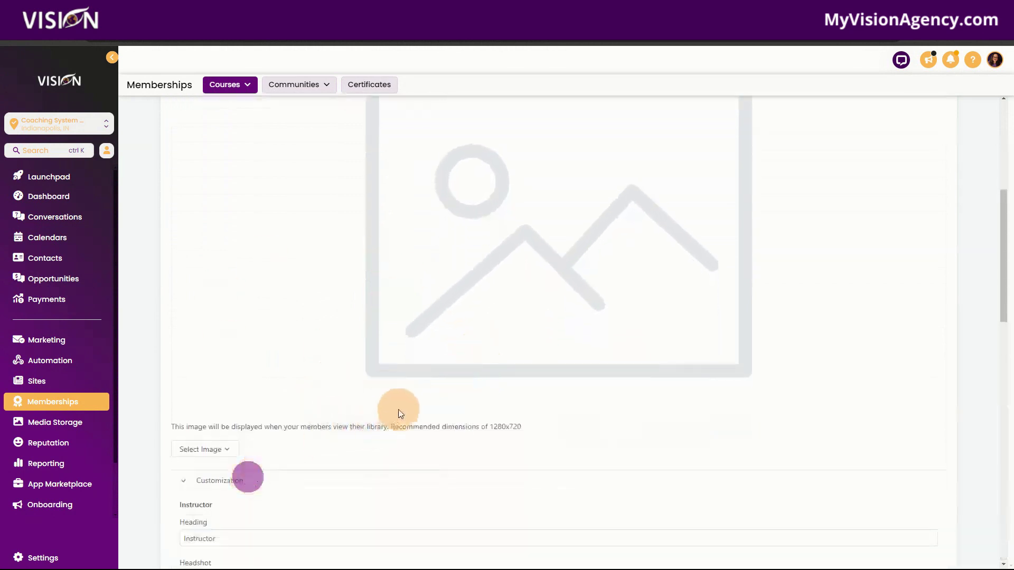
scroll(349, 374, "down", 6)
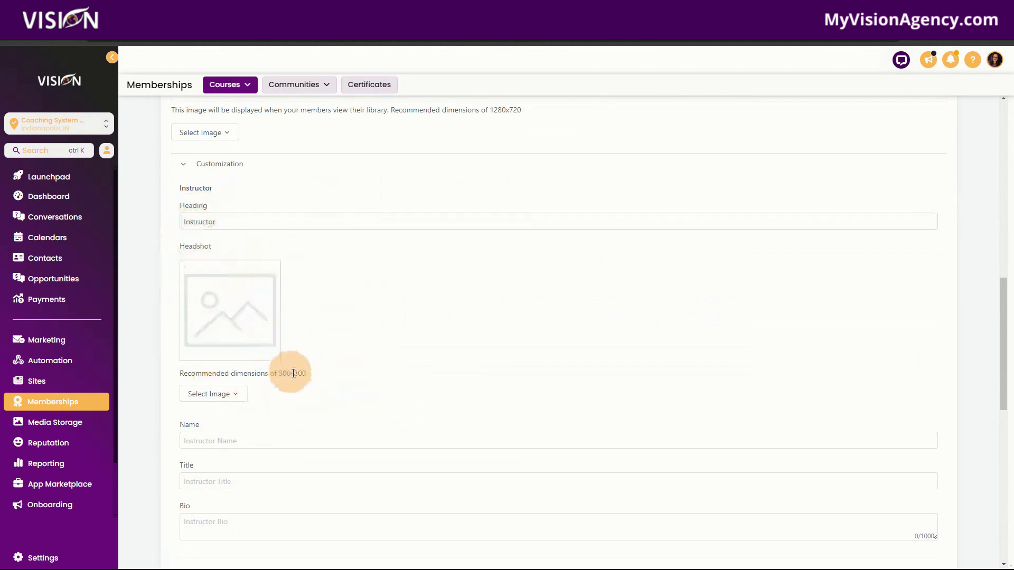
scroll(322, 369, "down", 4)
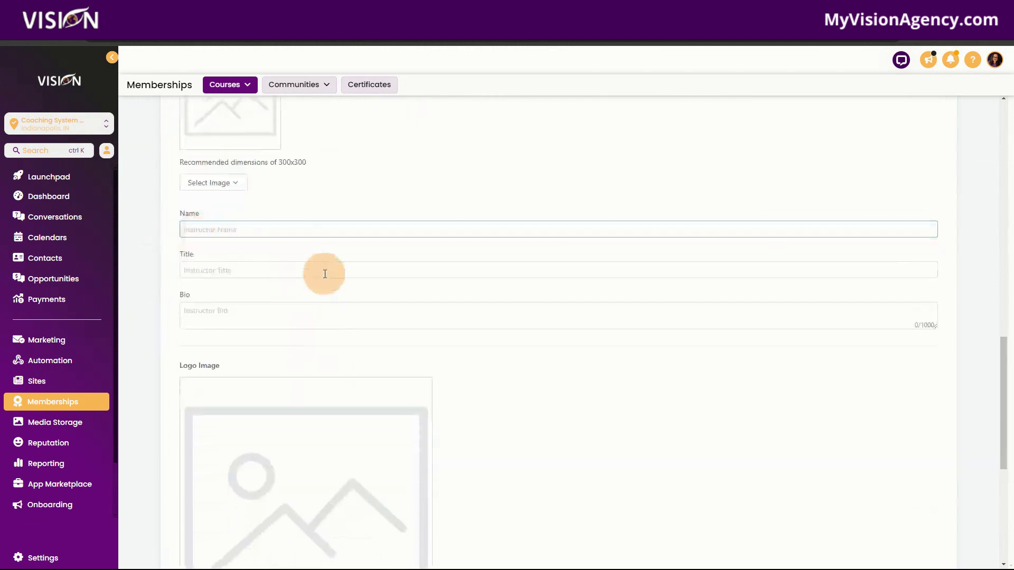
scroll(487, 436, "down", 5)
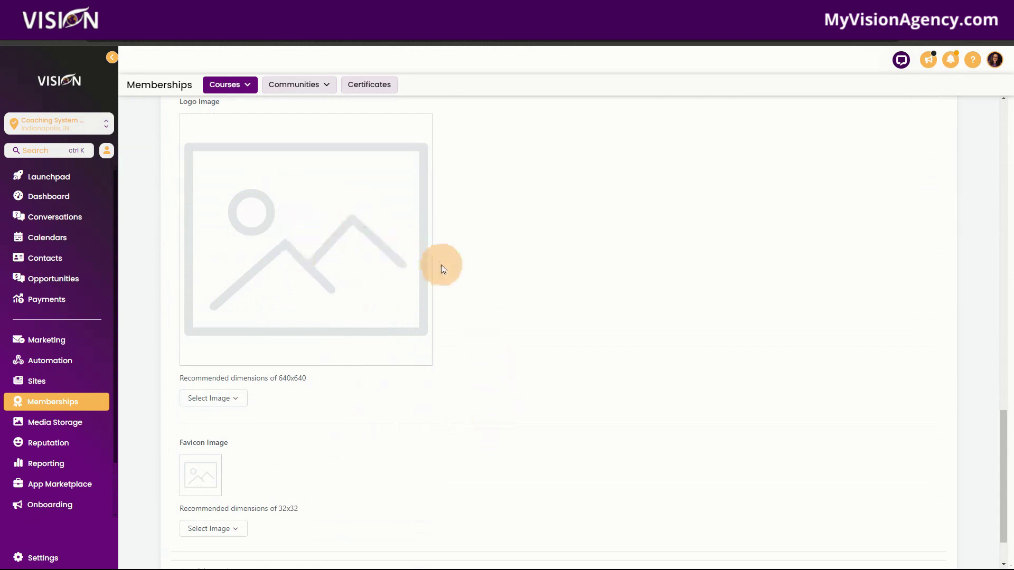
scroll(530, 407, "up", 5)
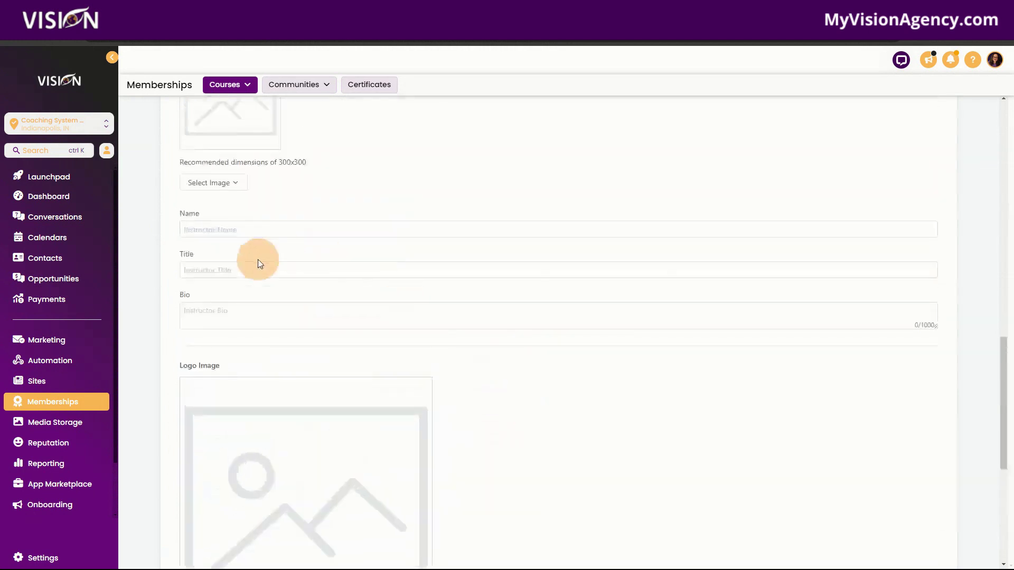
scroll(358, 460, "down", 2)
scroll(380, 401, "up", 2)
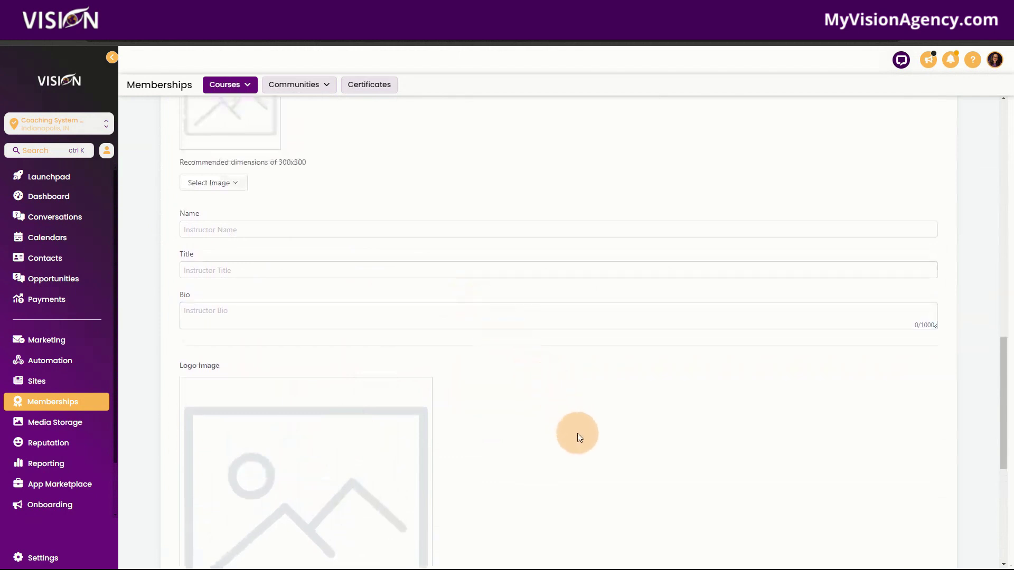
scroll(579, 446, "down", 6)
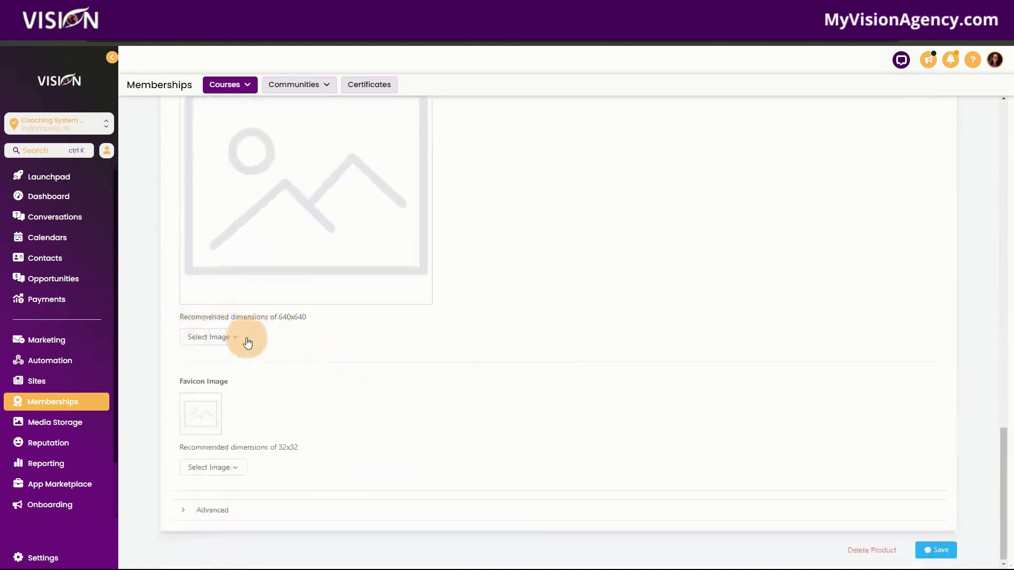
Expand the course's Advanced settings and look over the custom code fields
left_click(219, 515)
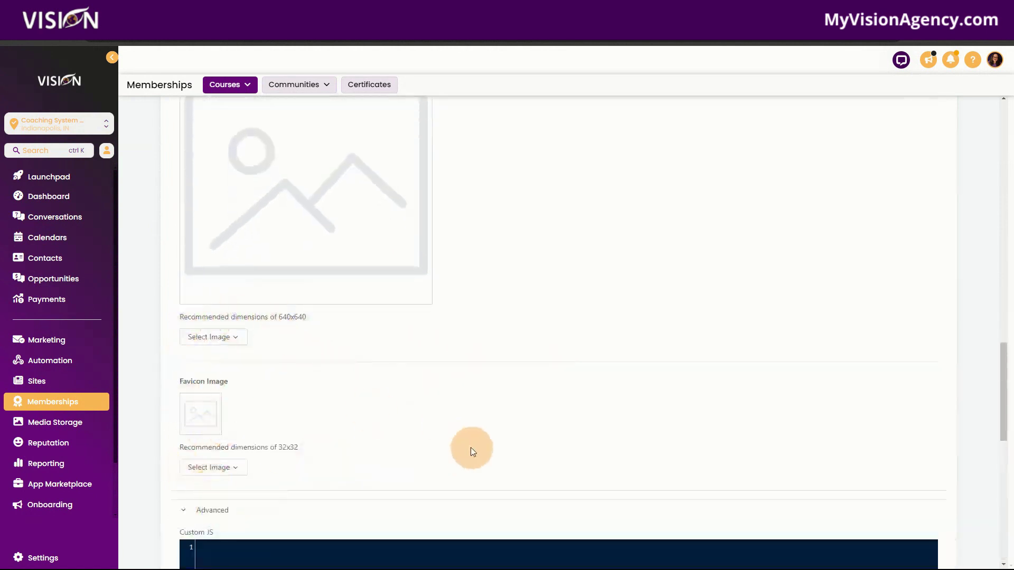
scroll(468, 445, "down", 6)
scroll(471, 442, "up", 20)
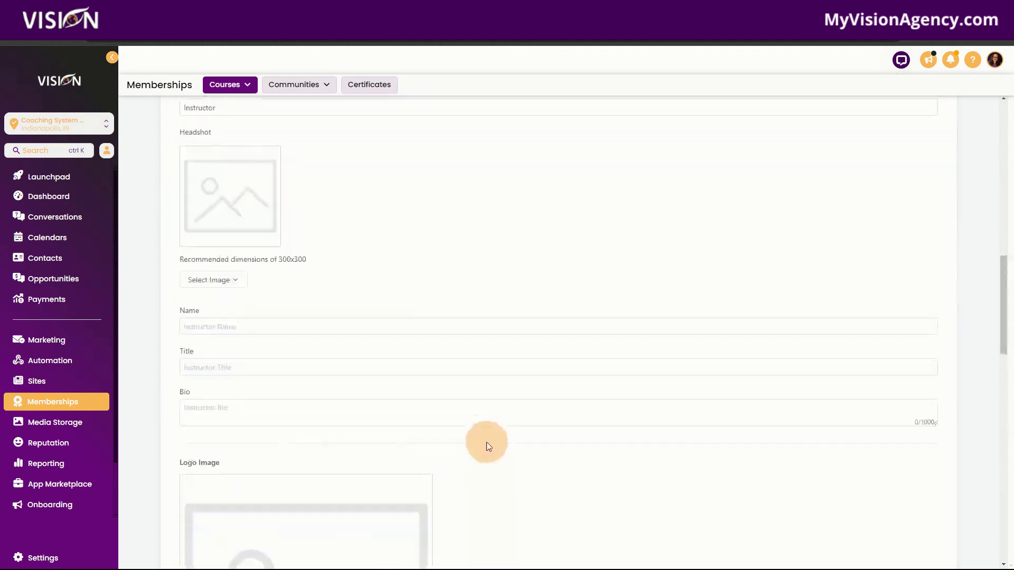
Look over the theme gallery for the Introductory Course and open the Classic theme for customization
left_click(281, 144)
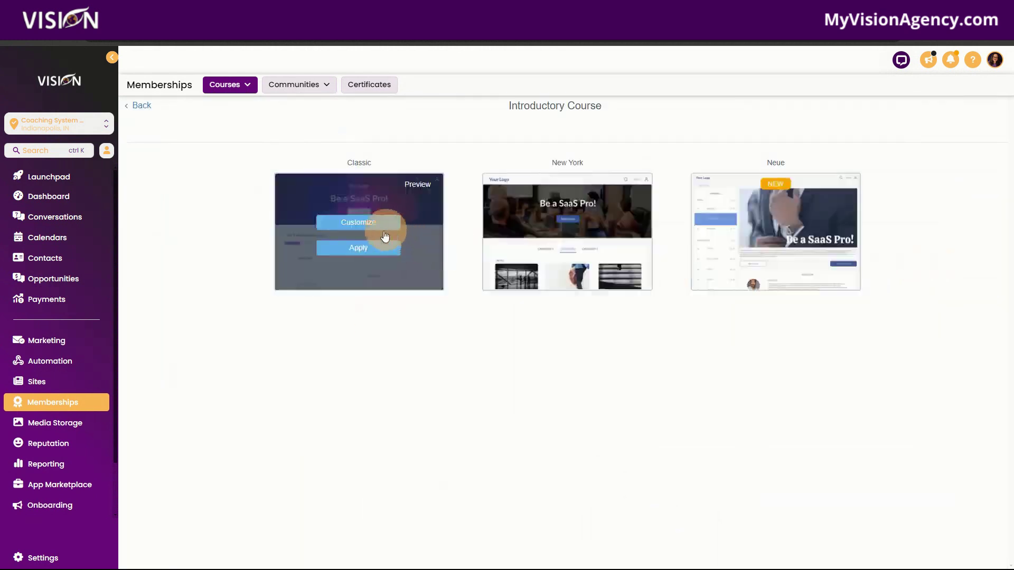
mouse_move(786, 294)
mouse_move(353, 227)
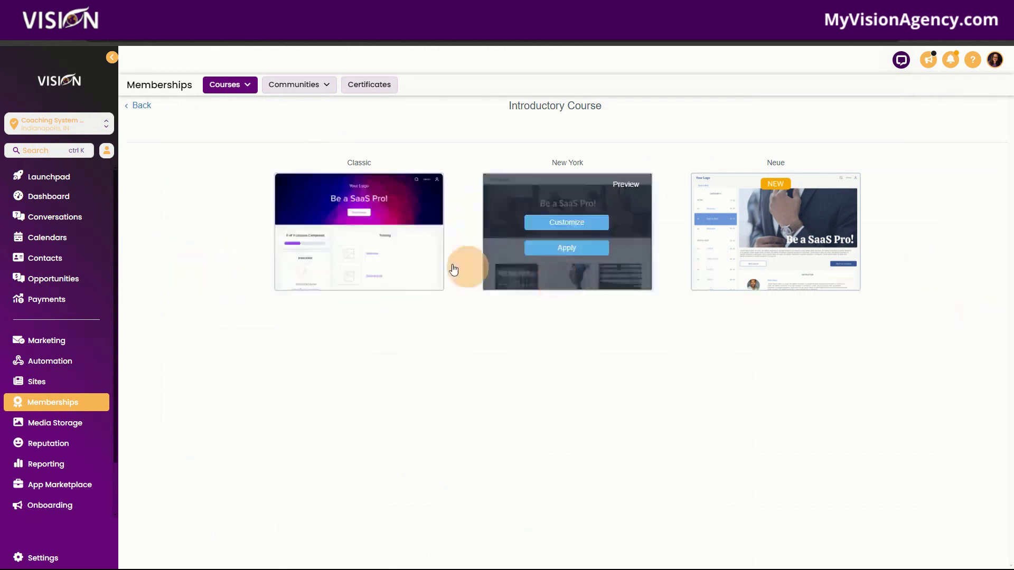
left_click(359, 226)
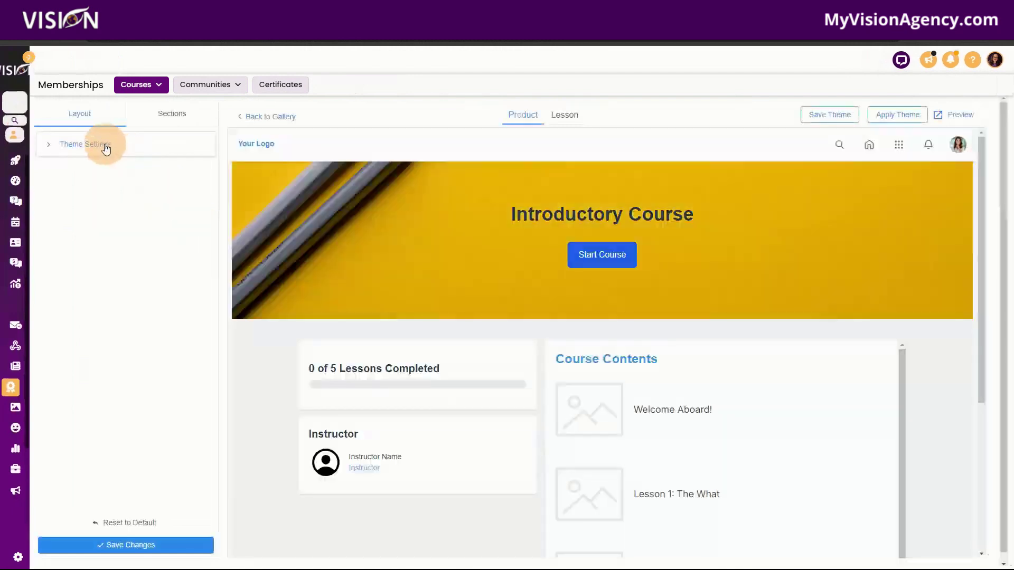
Examine the Classic theme's layout settings and the Header and Hero section options of the product page
left_click(106, 147)
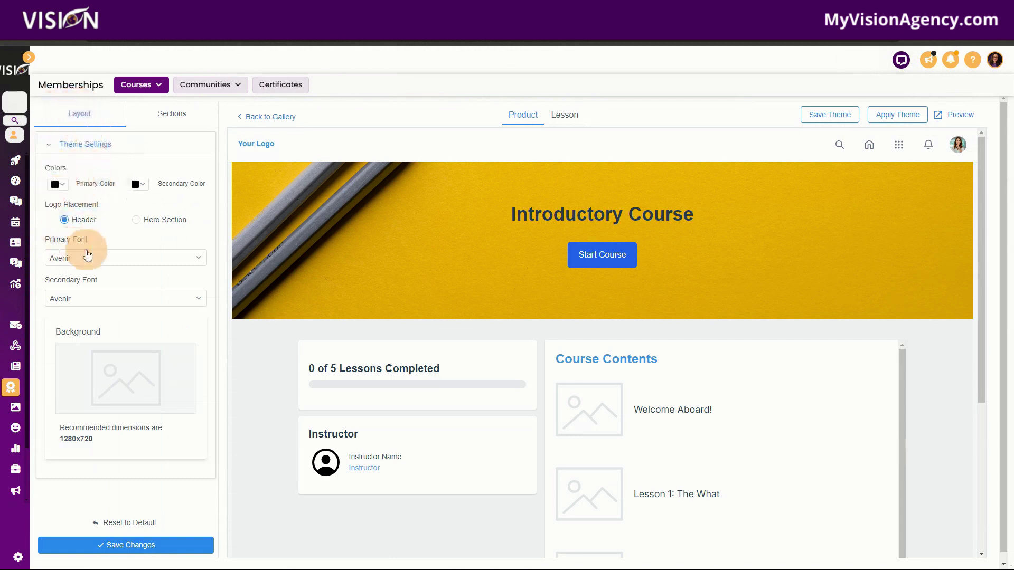
scroll(125, 385, "down", 1)
left_click(172, 105)
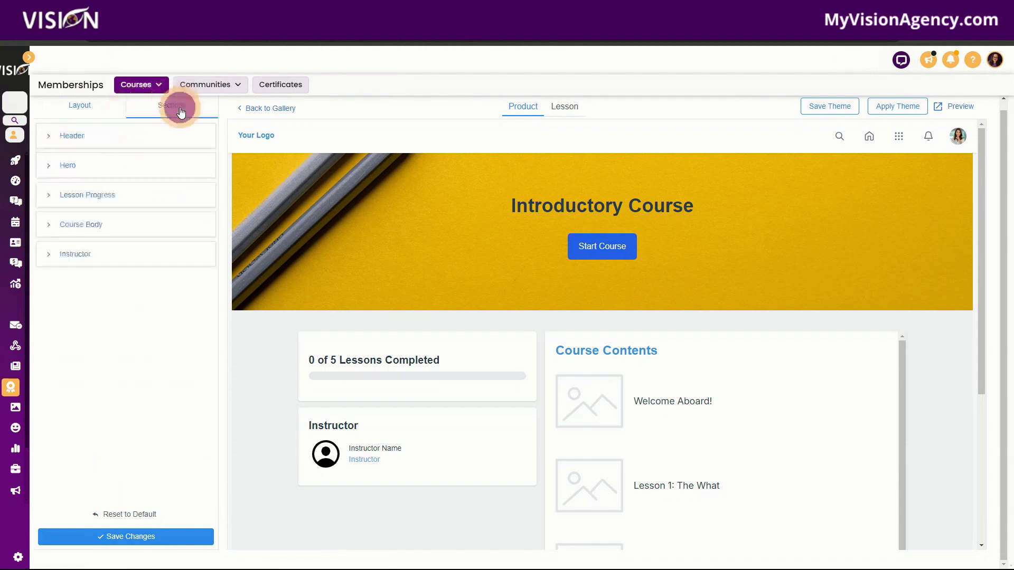
left_click(78, 136)
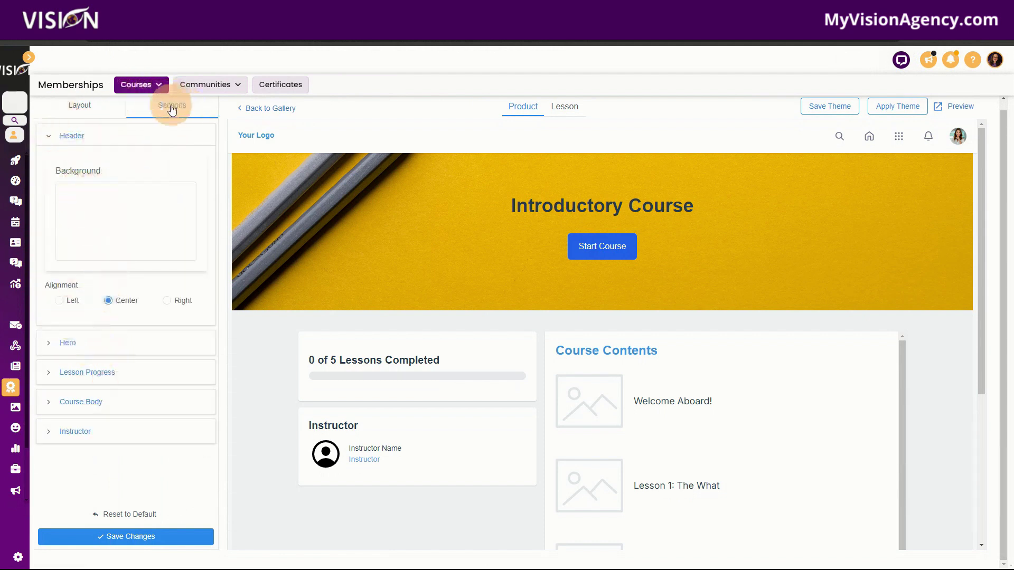
left_click(66, 346)
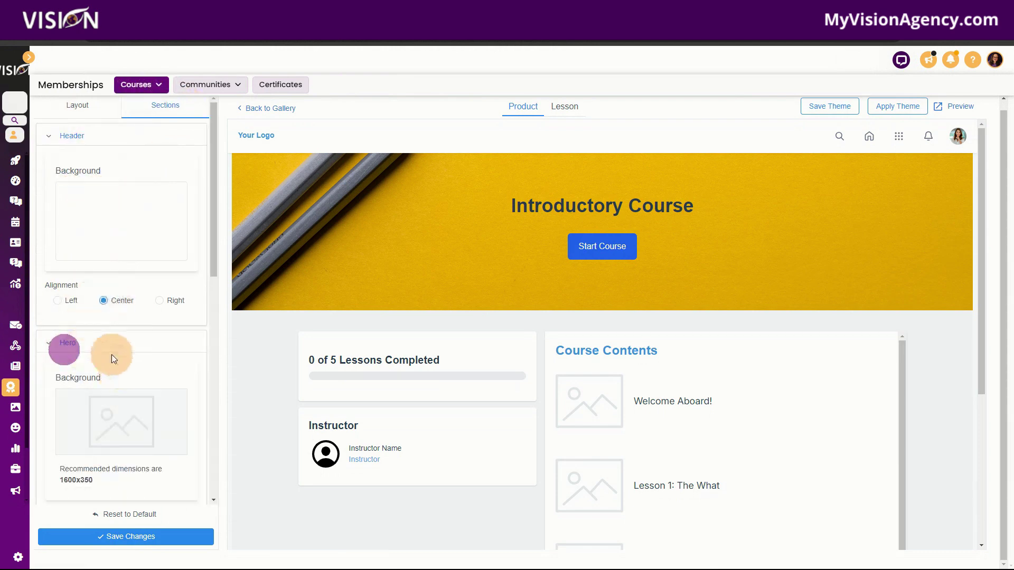
scroll(112, 354, "down", 10)
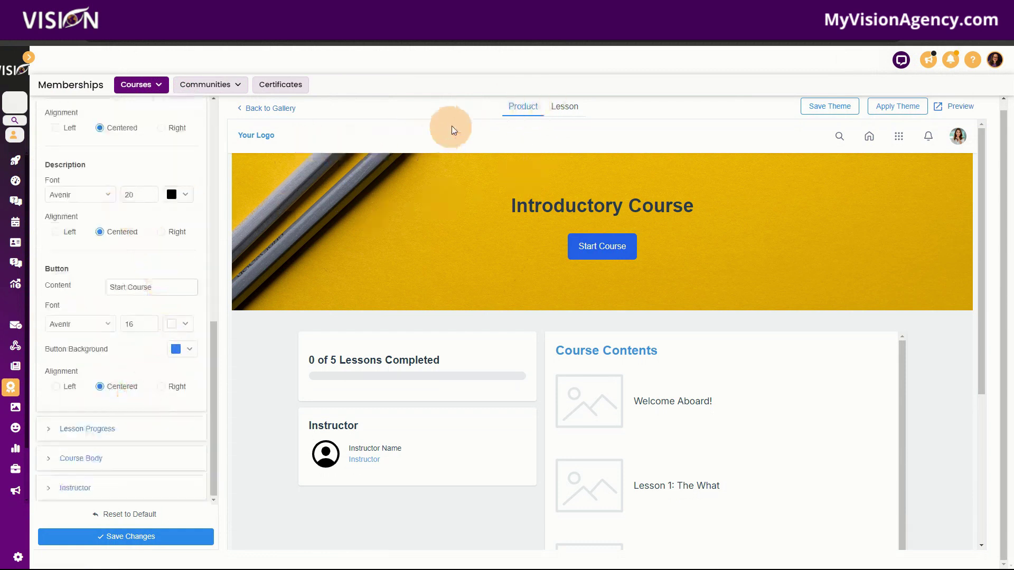
Preview the Classic theme's lesson page, dismissing the notification request, and return to the Introductory Course outline
left_click(566, 105)
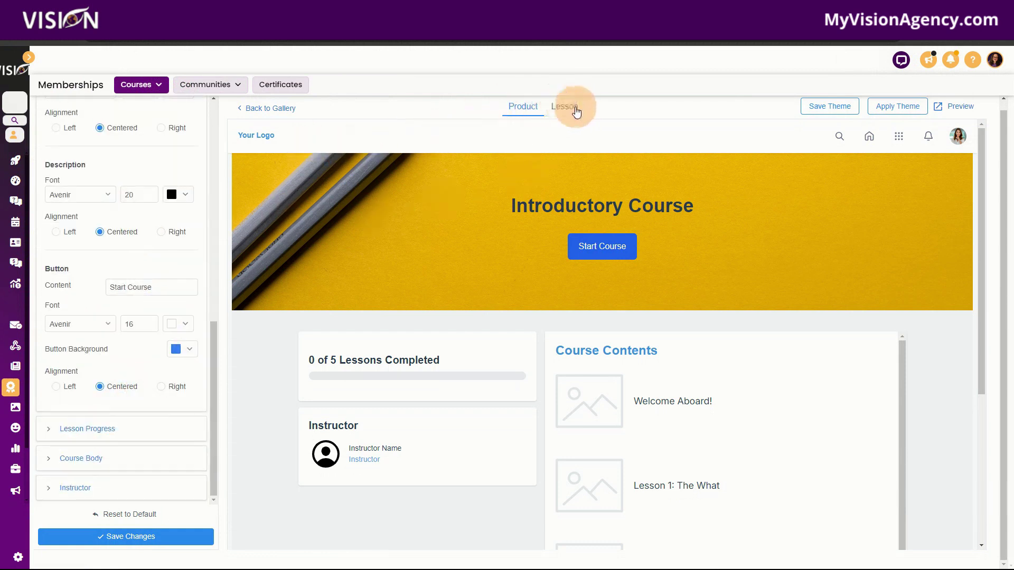
left_click(575, 110)
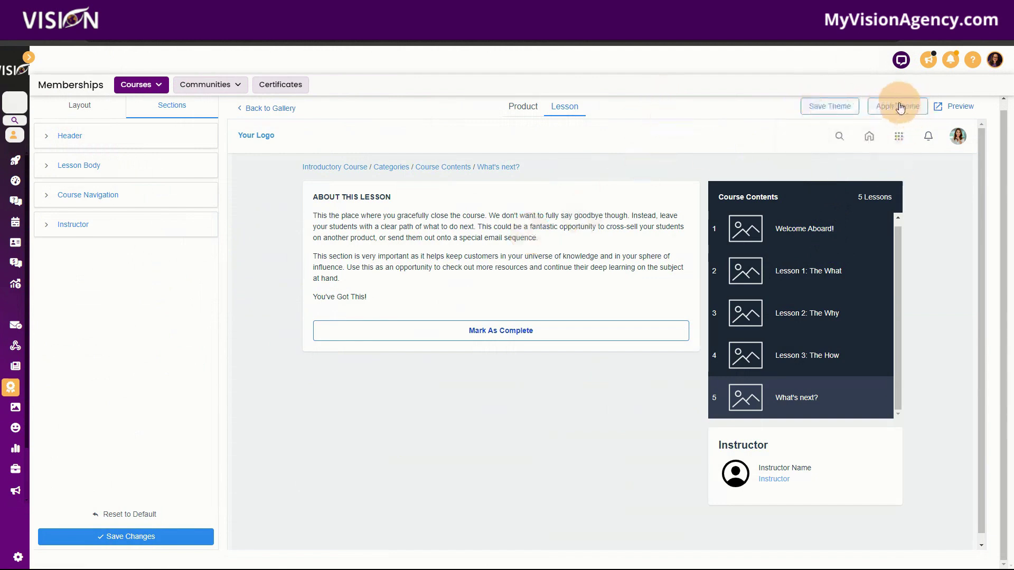
left_click(961, 108)
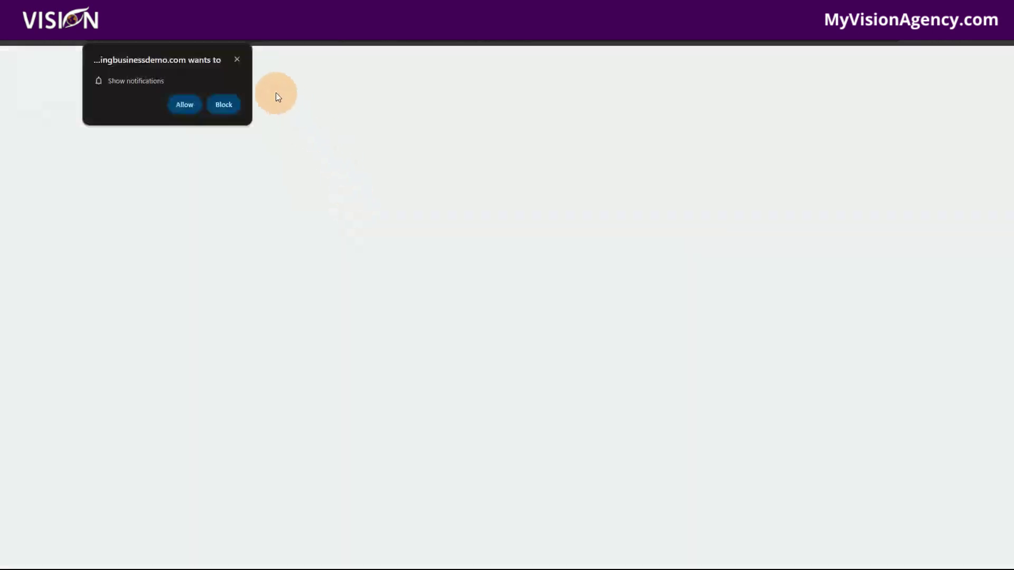
left_click(237, 59)
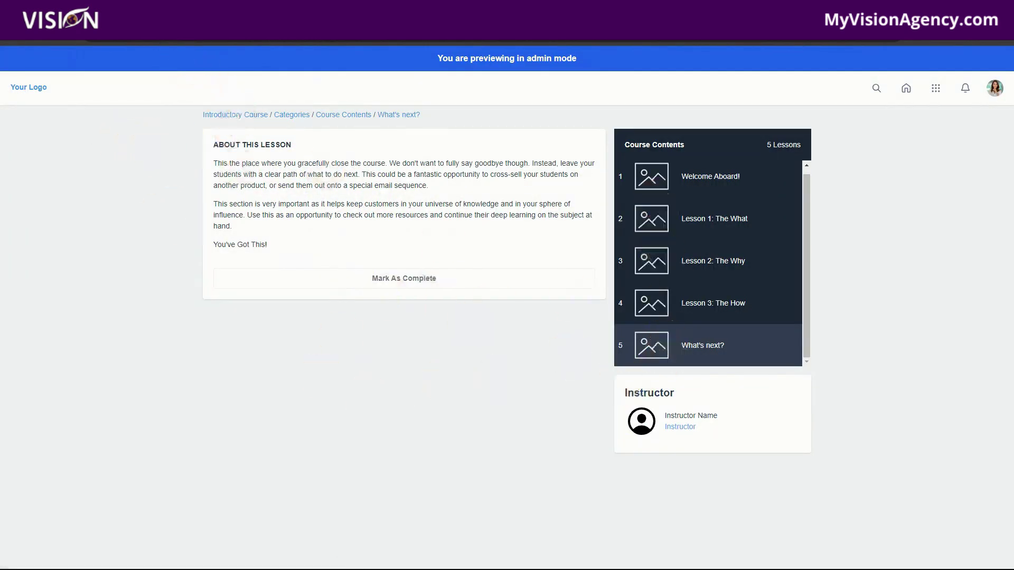
key("ctrl+w")
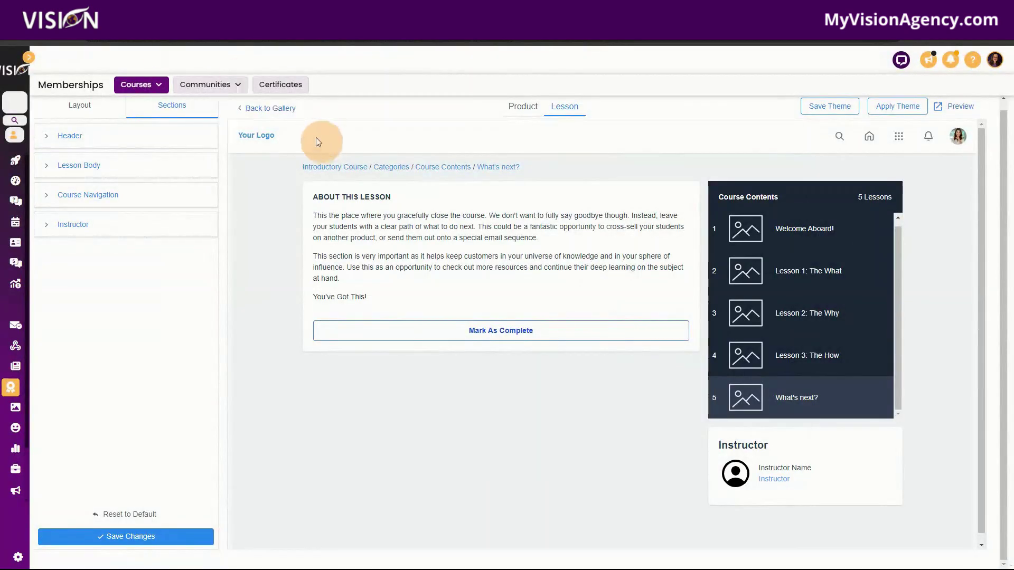
left_click(275, 108)
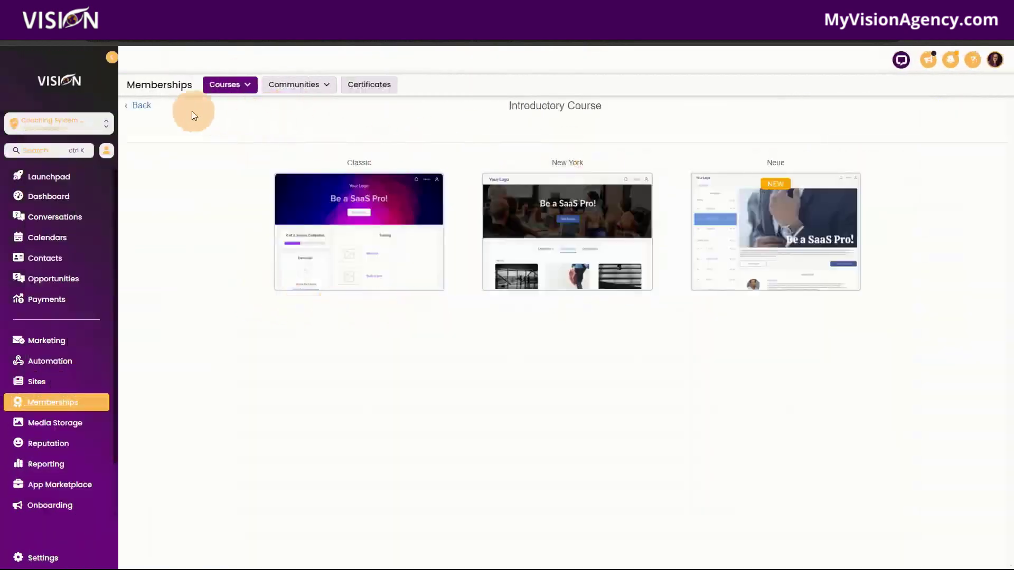
left_click(143, 108)
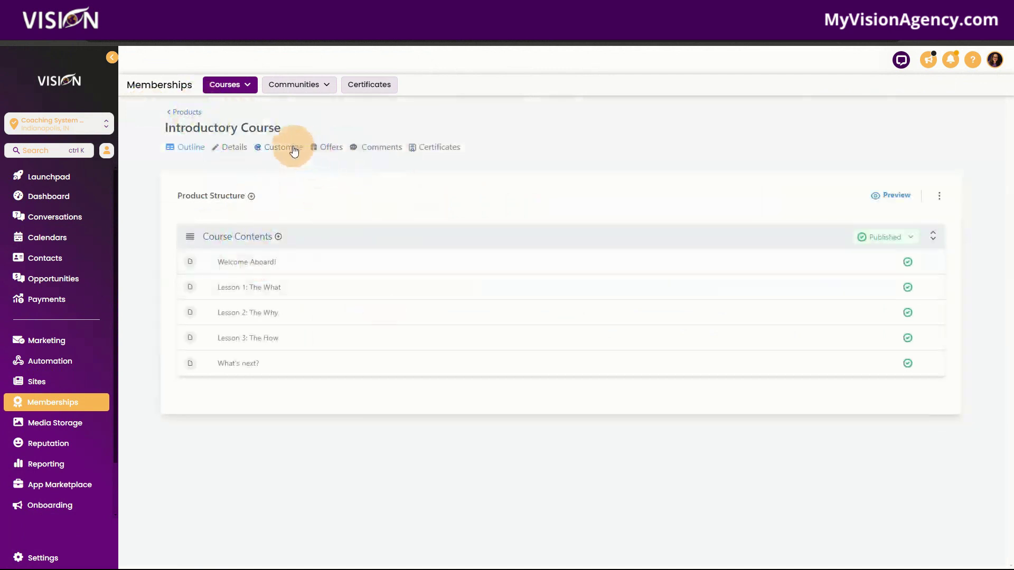
Look over the Introductory Course's offers and its comment settings, including the New Comment Privacy options, and return to the outline
left_click(337, 149)
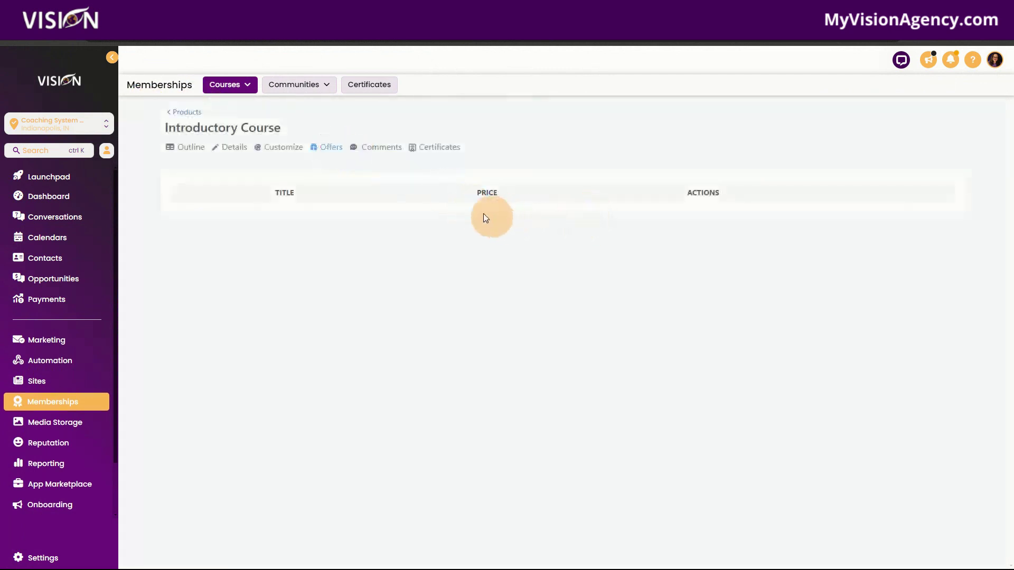
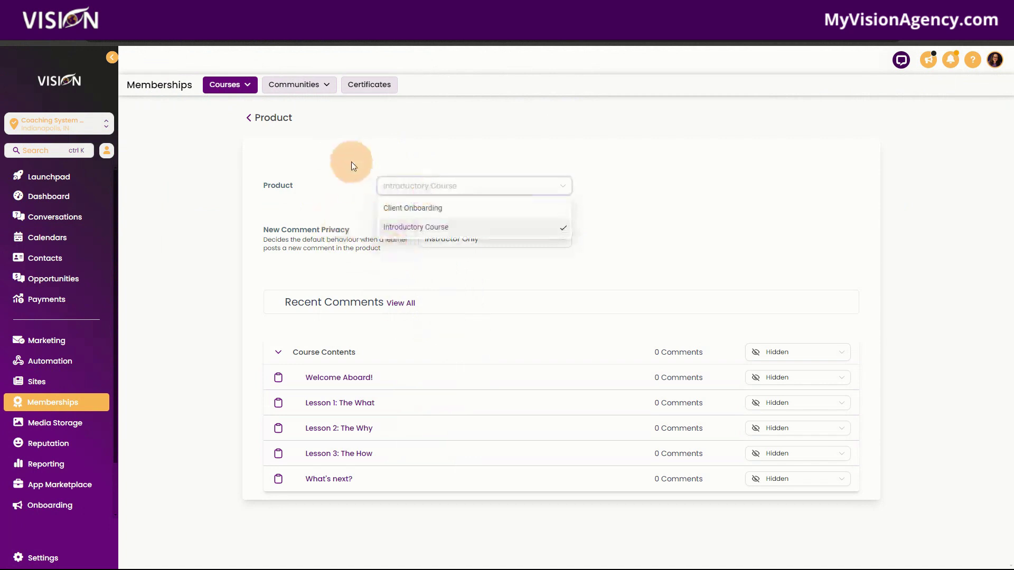
left_click(356, 179)
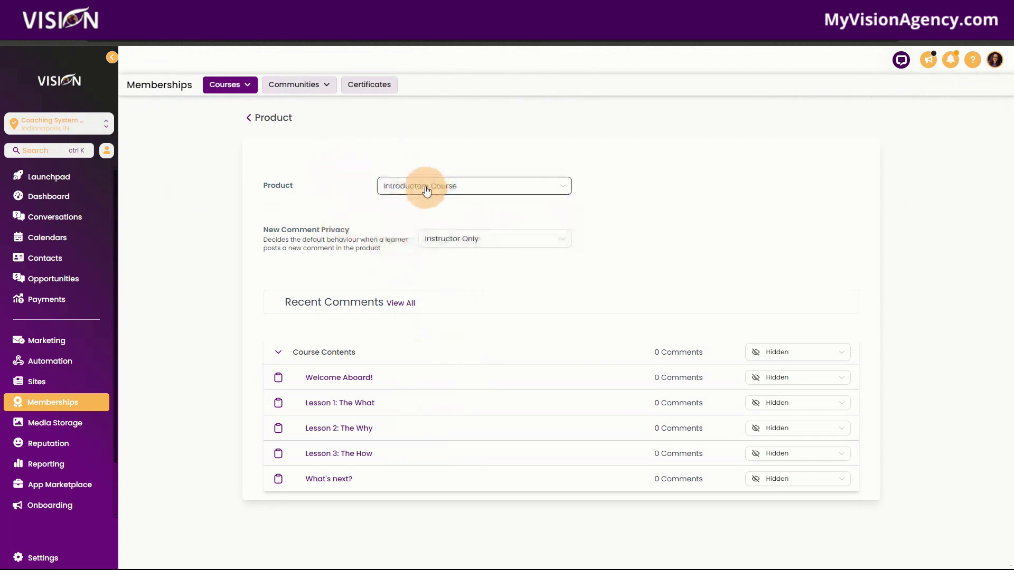
left_click(448, 240)
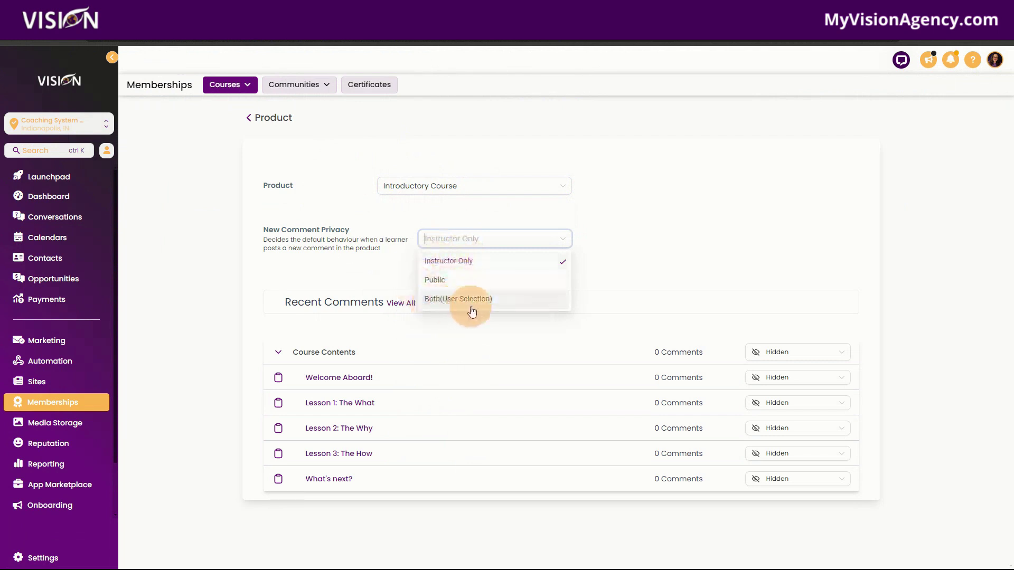
left_click(271, 117)
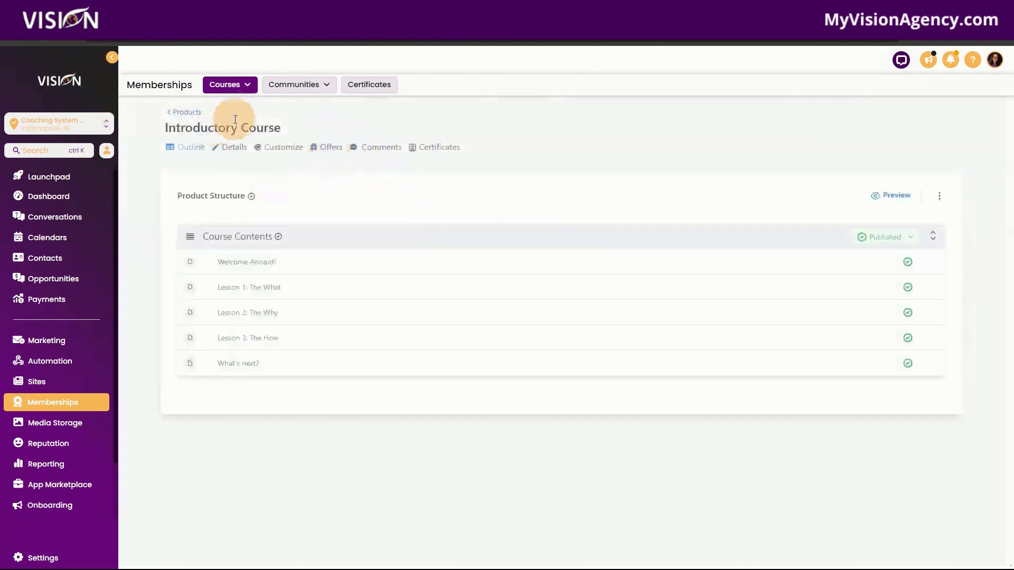
Review the Introductory Course's certificates and the templates available for creating a new membership certificate, without choosing one
left_click(436, 147)
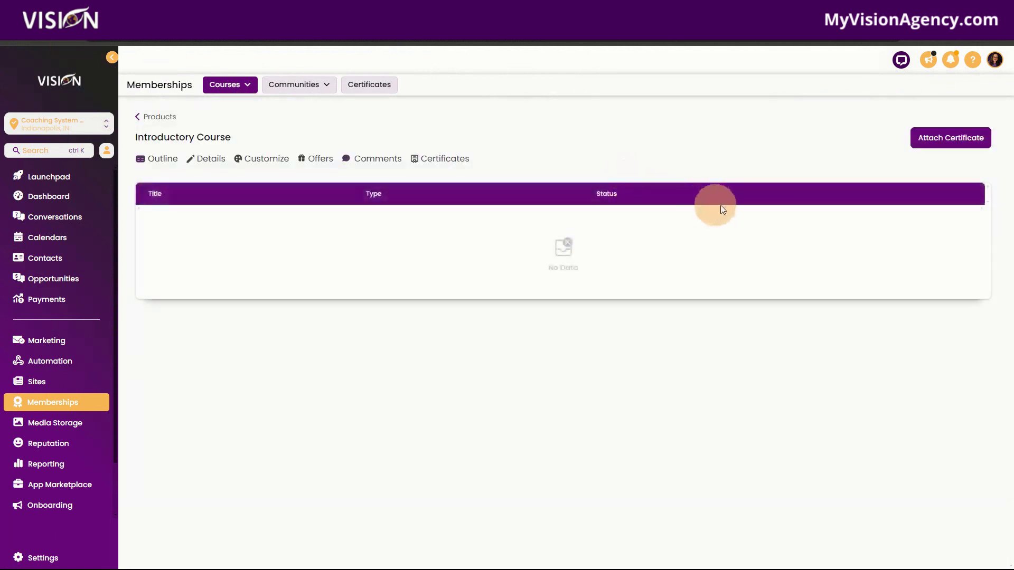
left_click(378, 80)
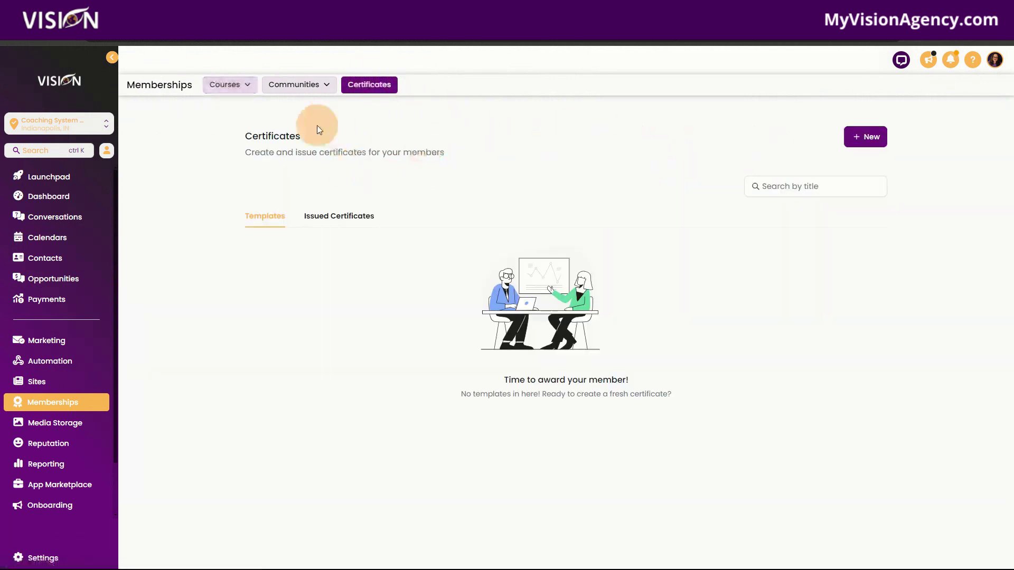
left_click(857, 139)
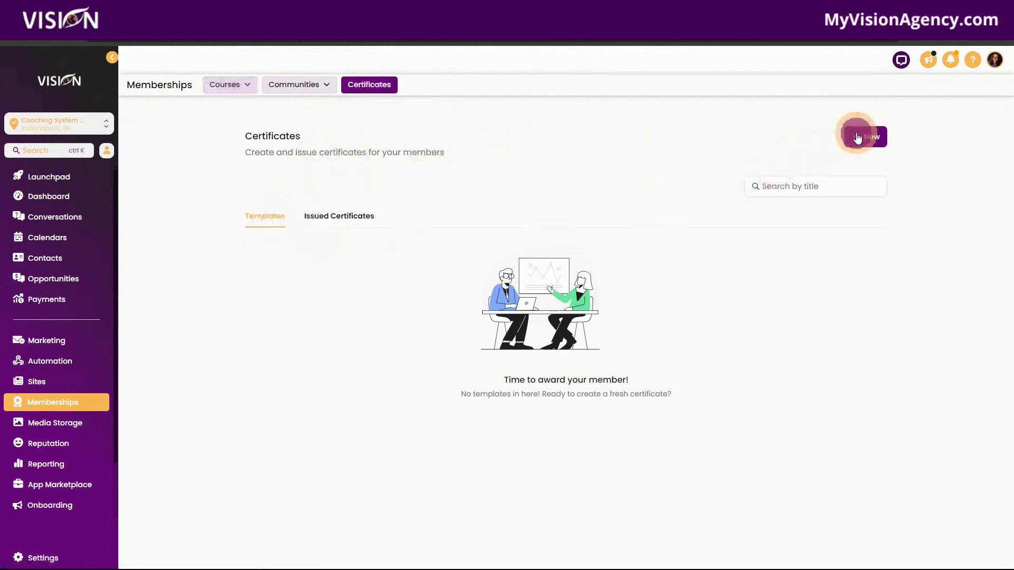
left_click(819, 170)
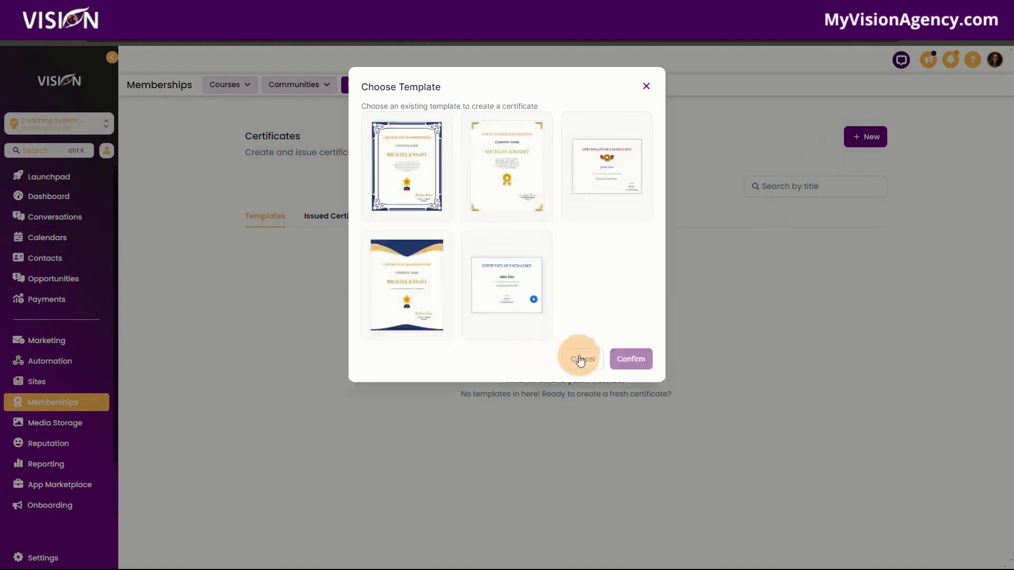
left_click(581, 361)
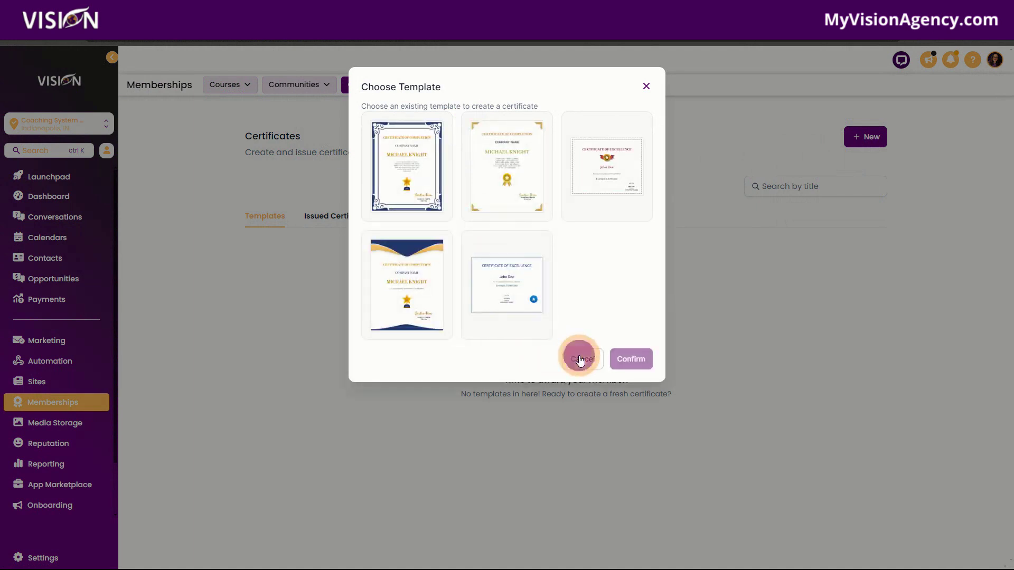
left_click(876, 141)
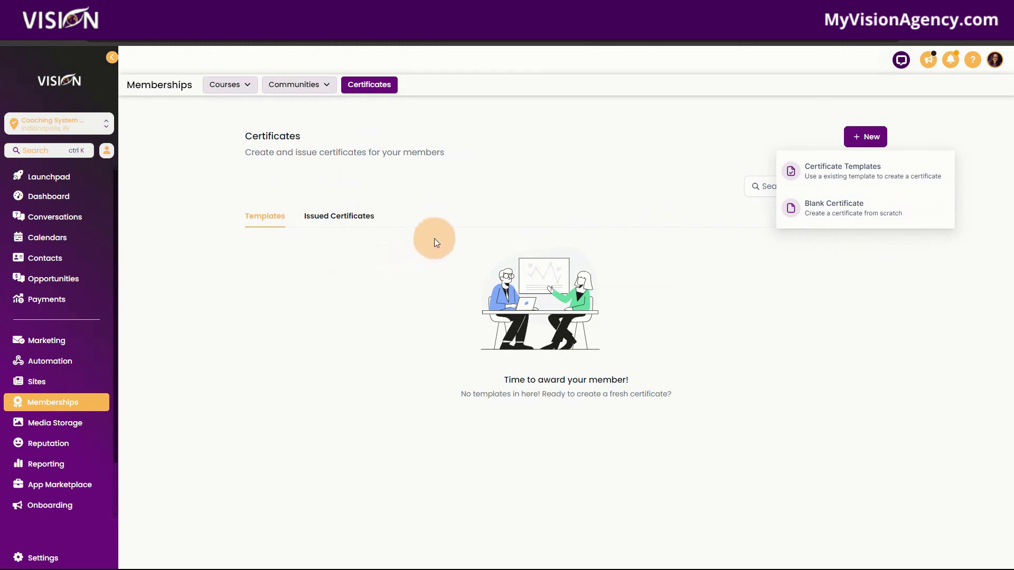
left_click(449, 191)
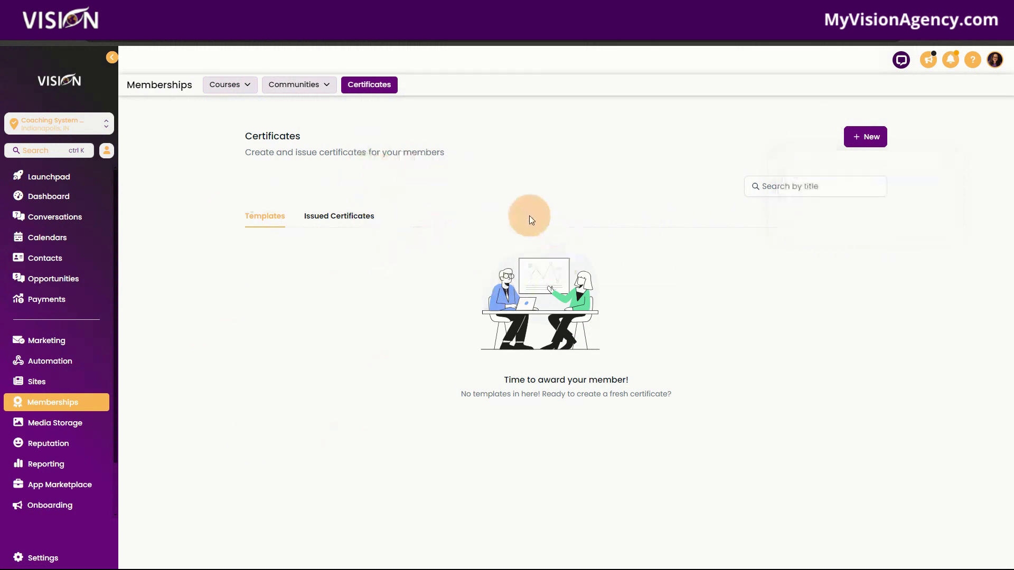
View the course offers page and the blank form for a new offer
left_click(227, 84)
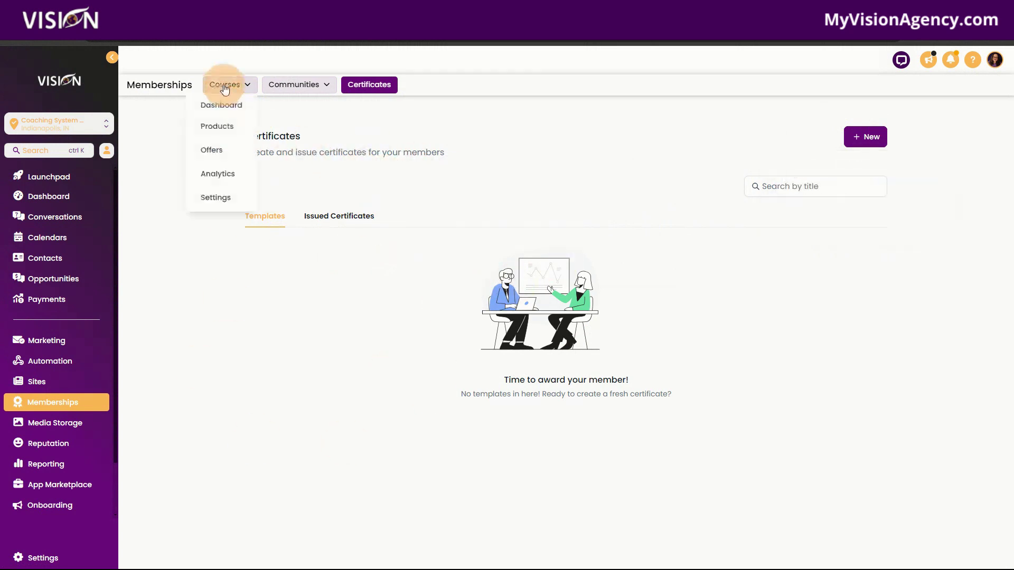
left_click(216, 127)
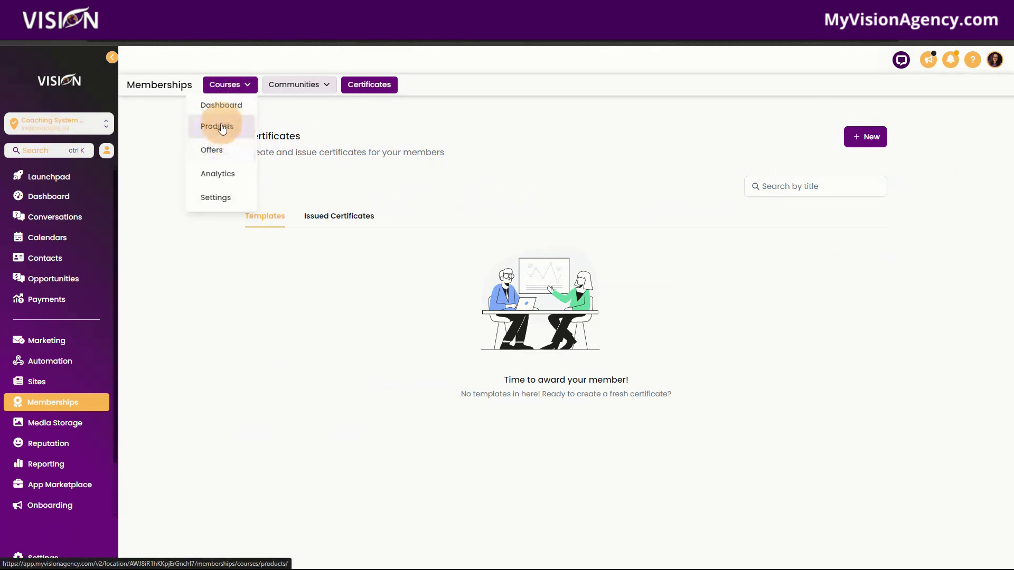
left_click(215, 150)
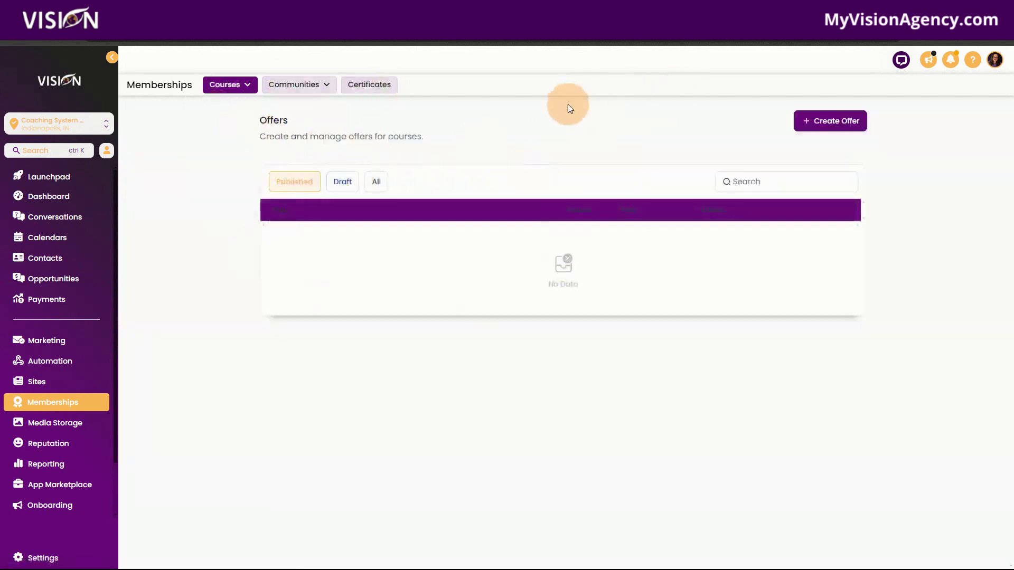
left_click(823, 122)
left_click(459, 196)
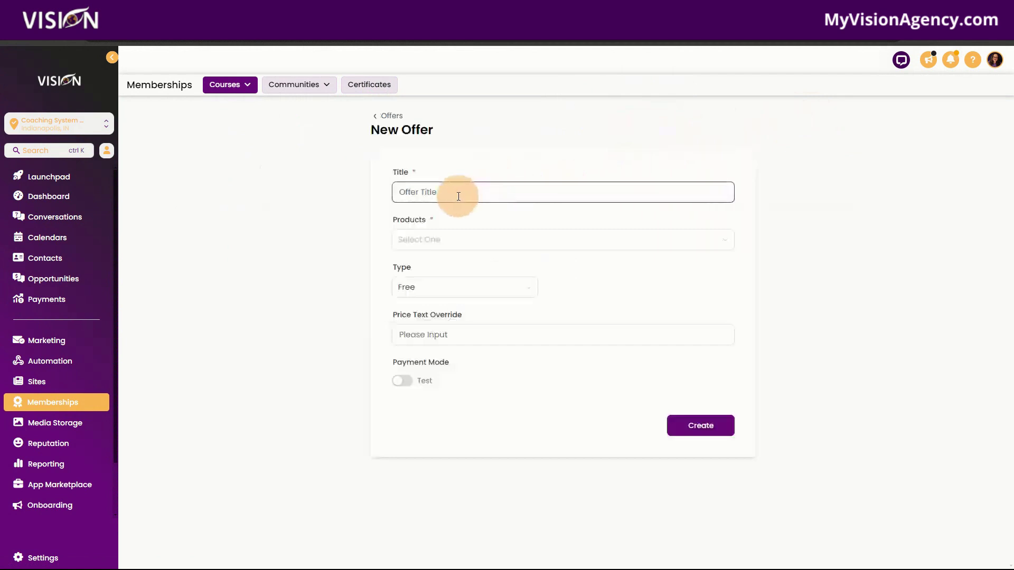
Display the share link of the Introductory Course from the products list, highlight the full URL and close it
mouse_move(226, 84)
left_click(220, 125)
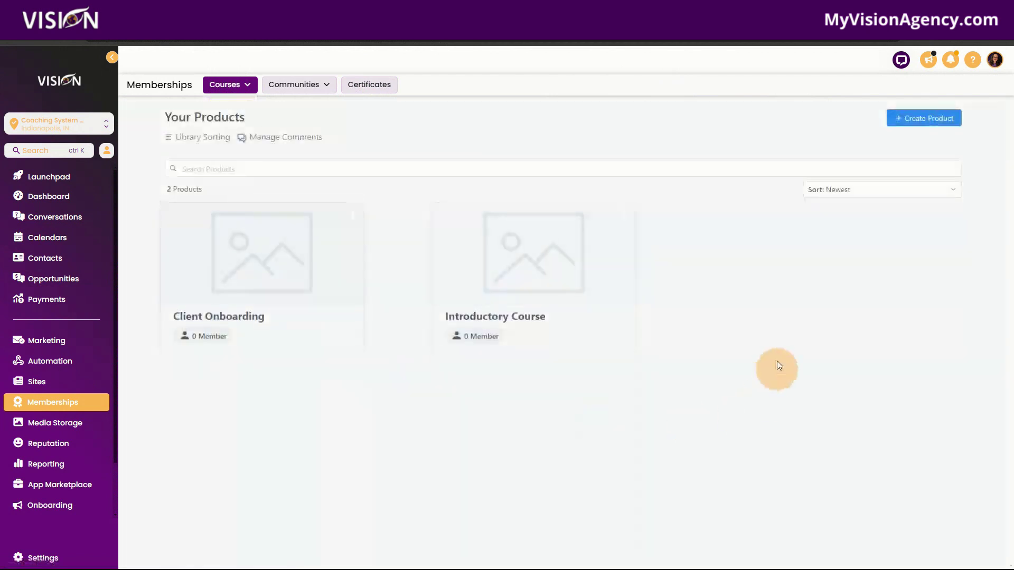
left_click(615, 221)
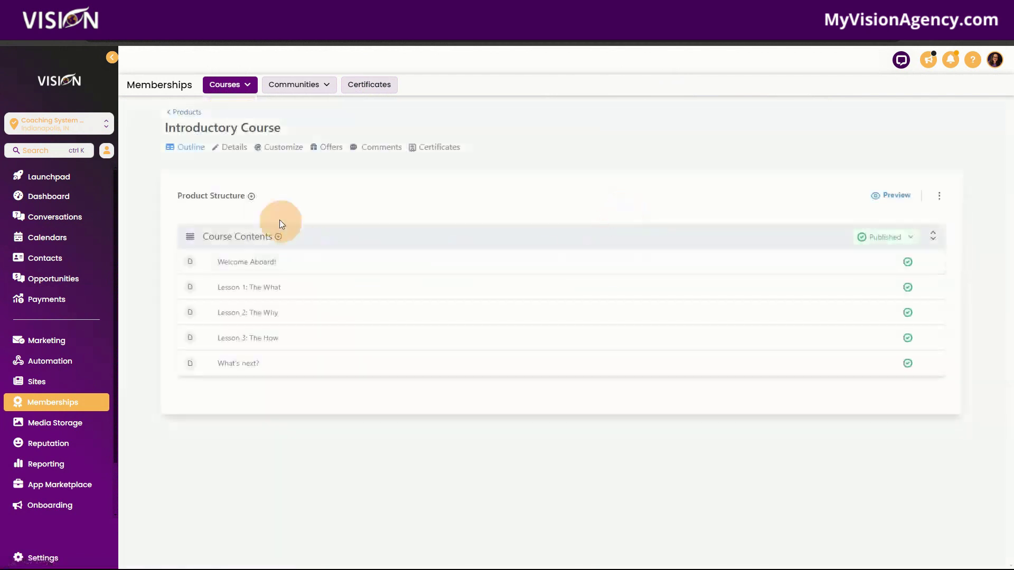
left_click(192, 117)
left_click(627, 211)
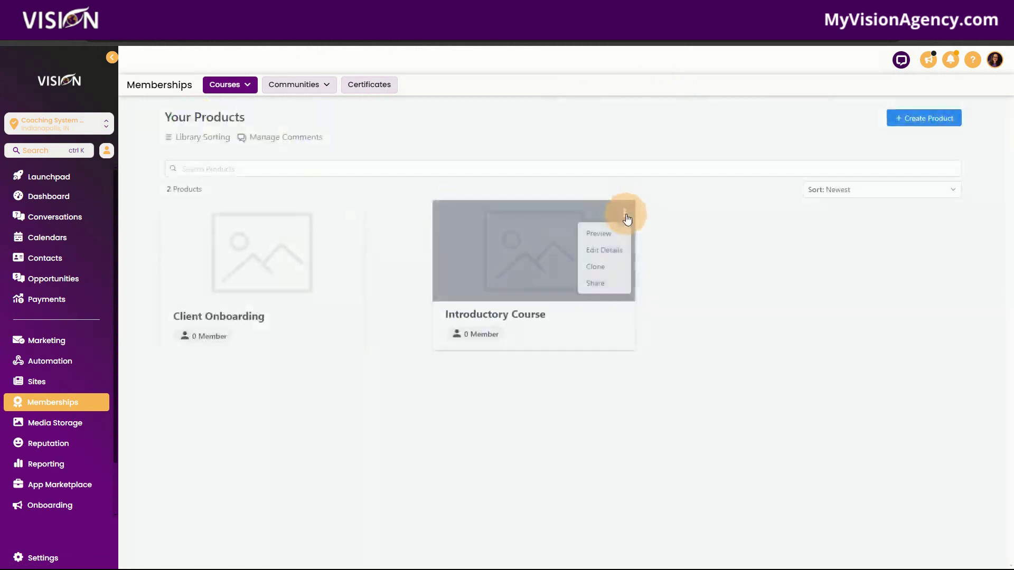
left_click(623, 228)
left_click(193, 112)
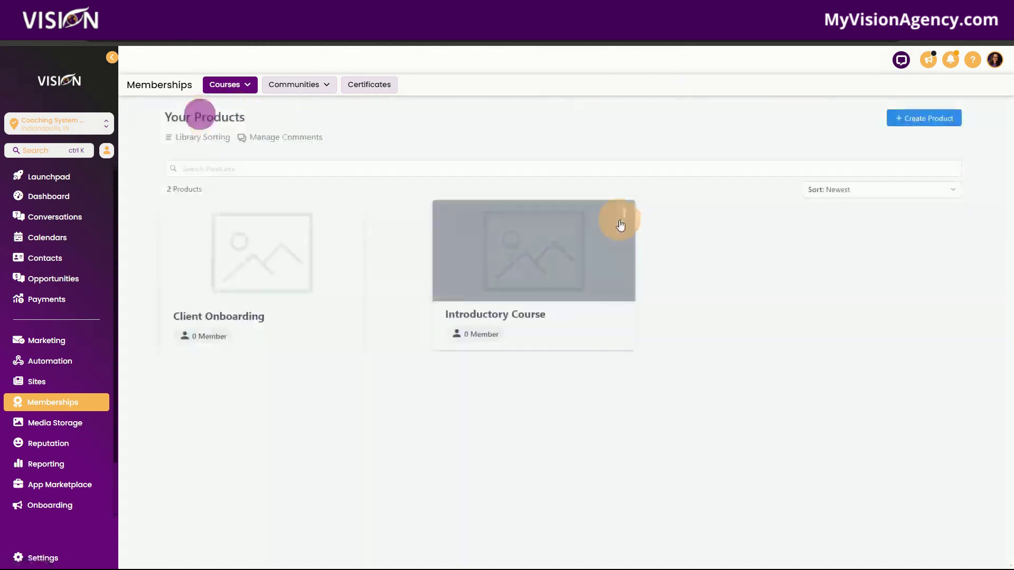
mouse_move(623, 215)
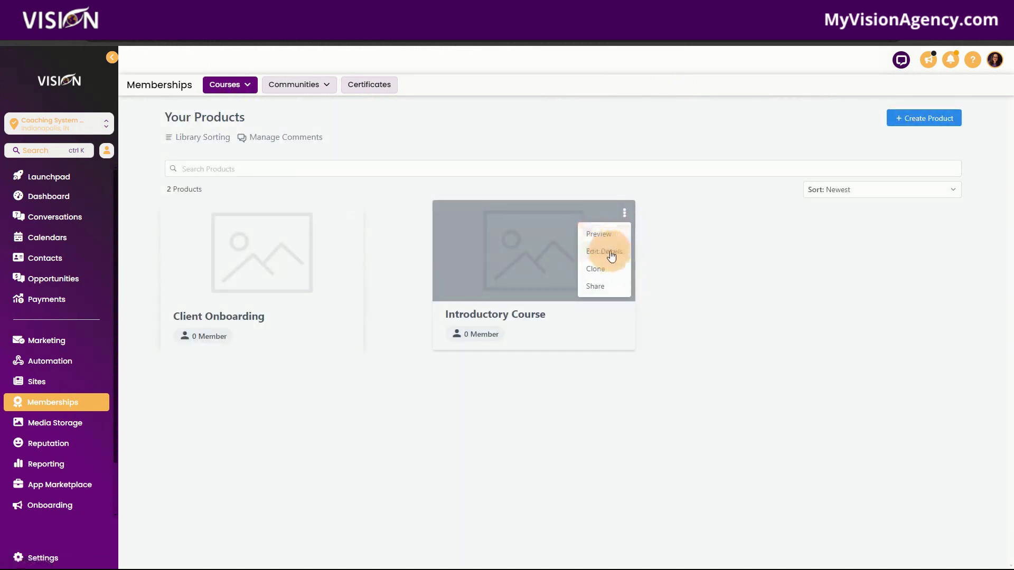
left_click(598, 287)
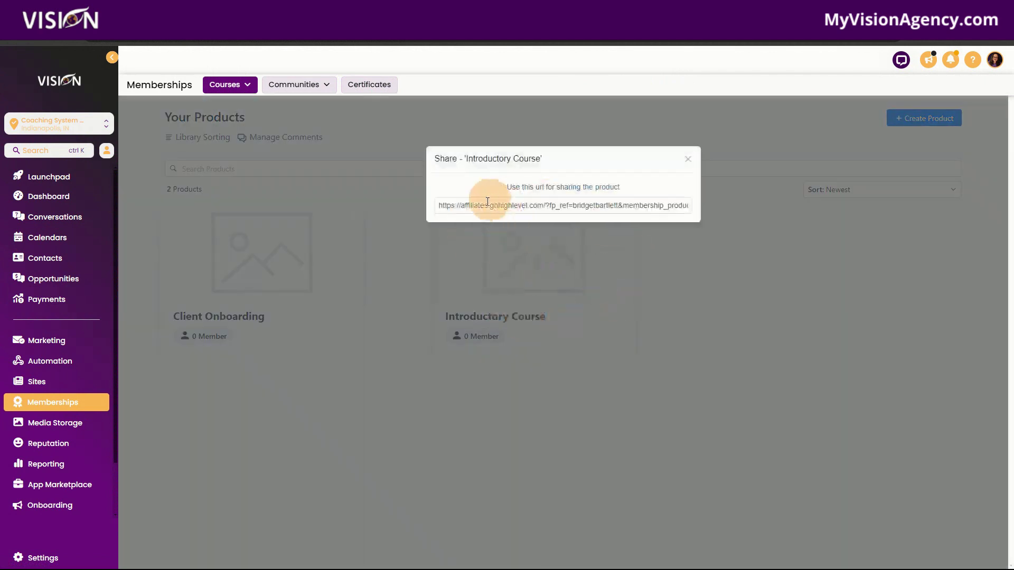
left_click_drag(437, 206, 793, 253)
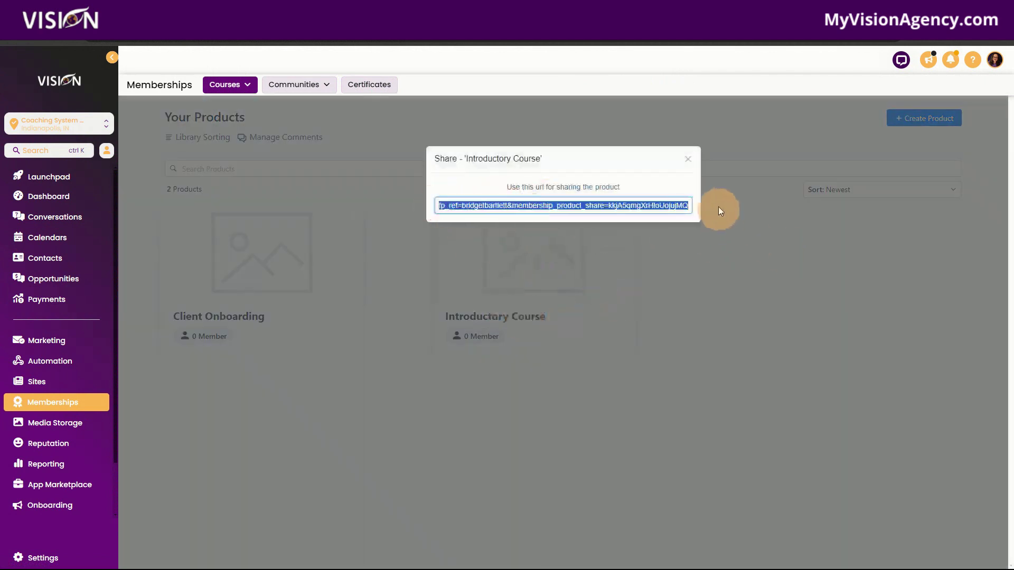
left_click(688, 162)
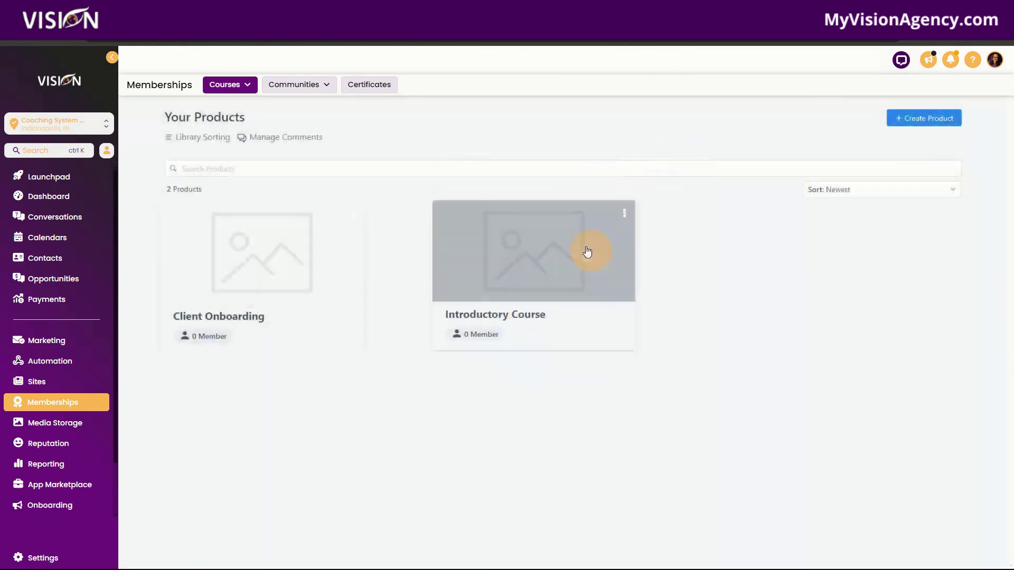
Clone the Introductory Course into the current location after checking the Multiple Locations option
left_click(624, 217)
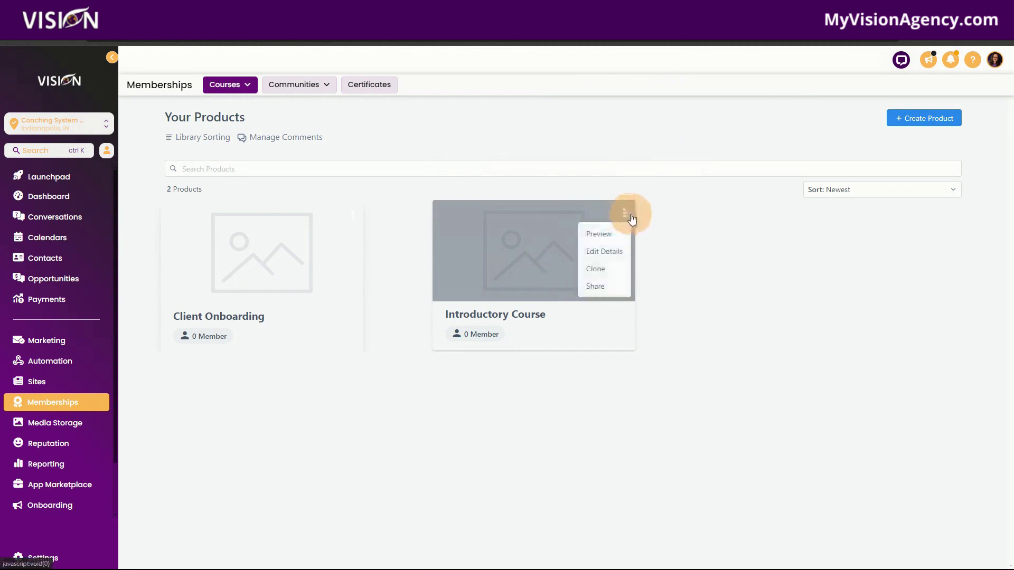
left_click(629, 215)
left_click(626, 211)
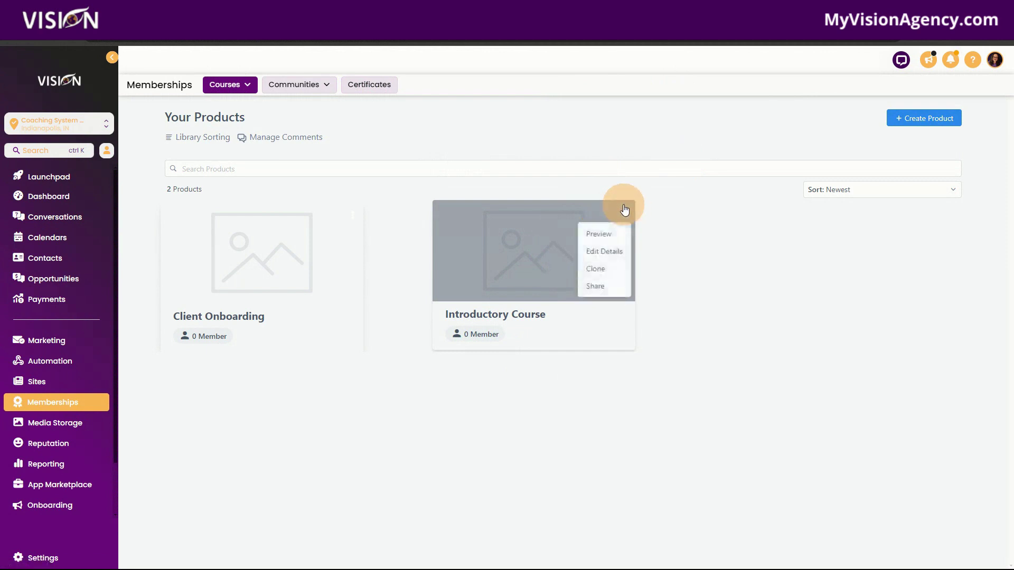
left_click(597, 270)
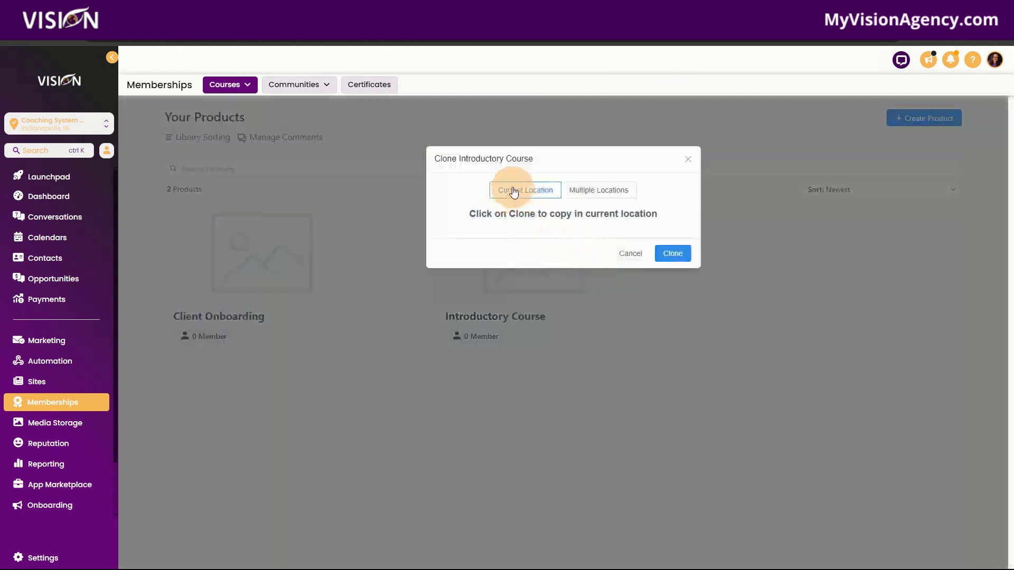
left_click(605, 197)
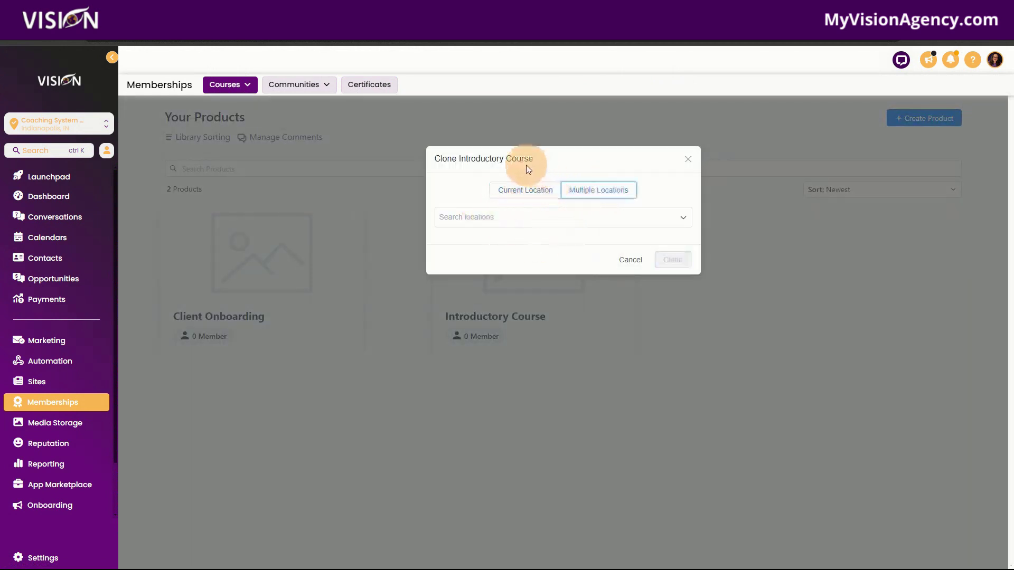
left_click(509, 199)
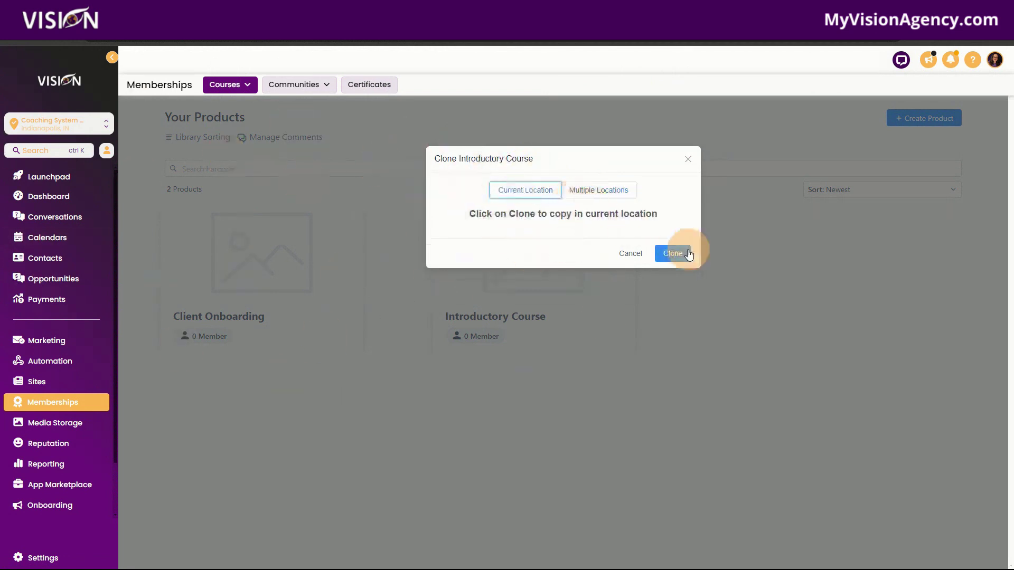
left_click(682, 258)
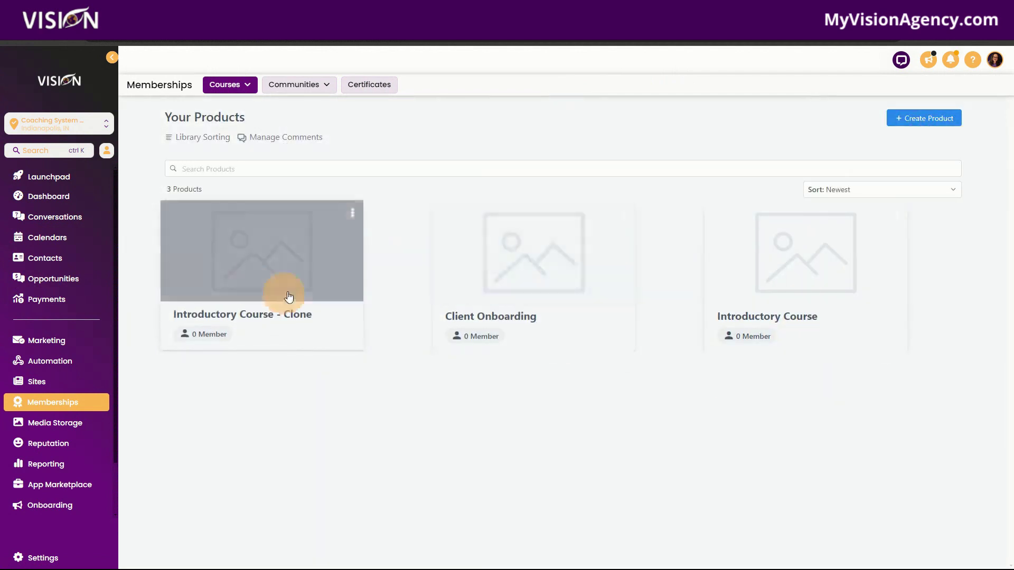
left_click(251, 259)
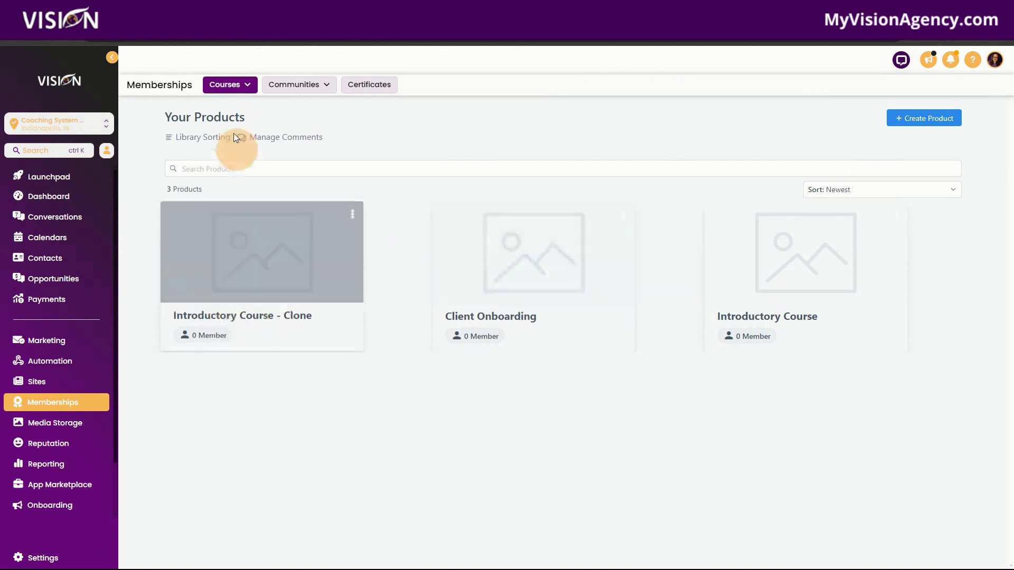
Start a new course offer titled "Test" that includes the Client Onboarding and Introductory Course products
mouse_move(233, 85)
left_click(233, 152)
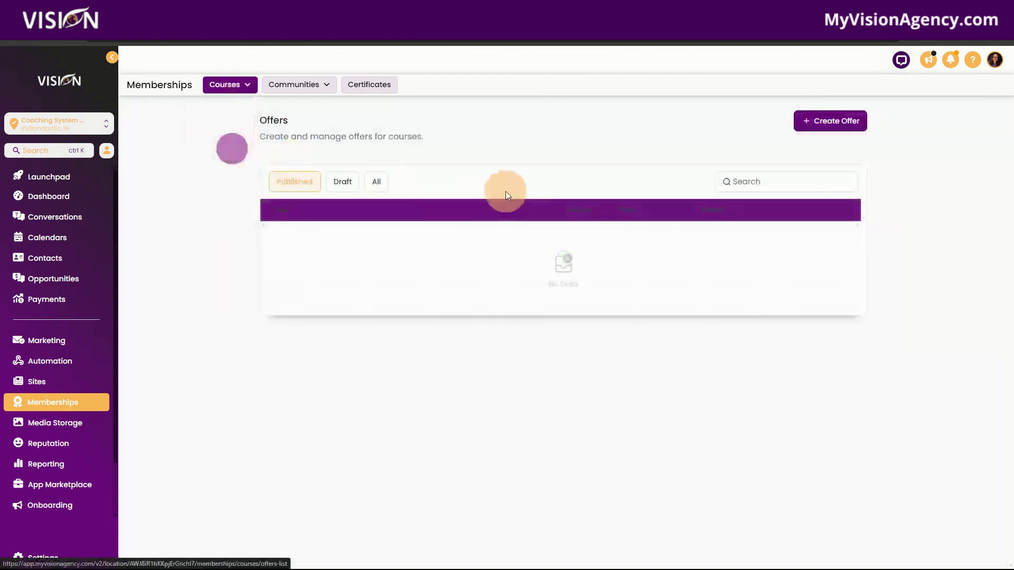
left_click(830, 127)
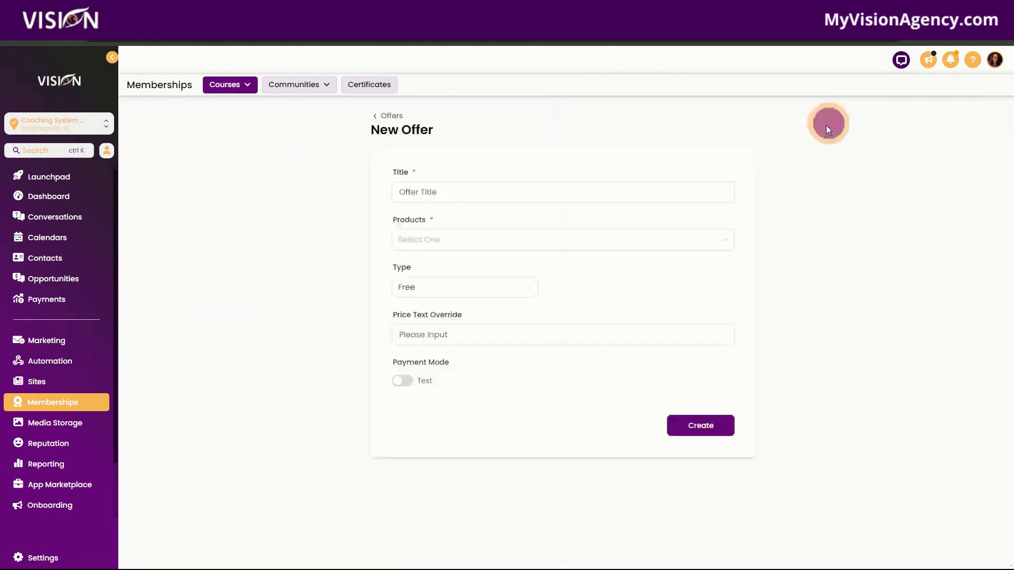
left_click(435, 193)
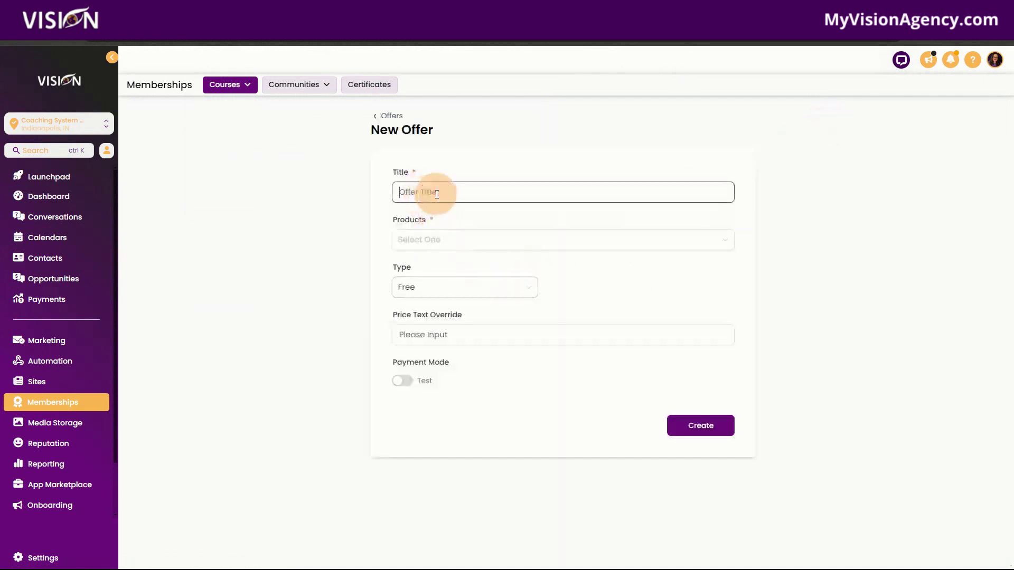
left_click(436, 239)
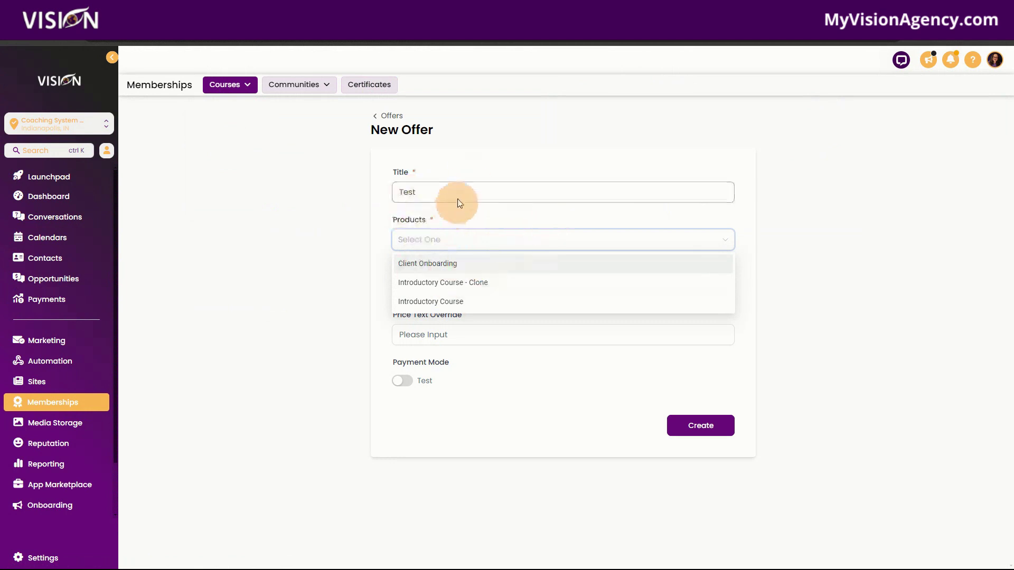
left_click(446, 267)
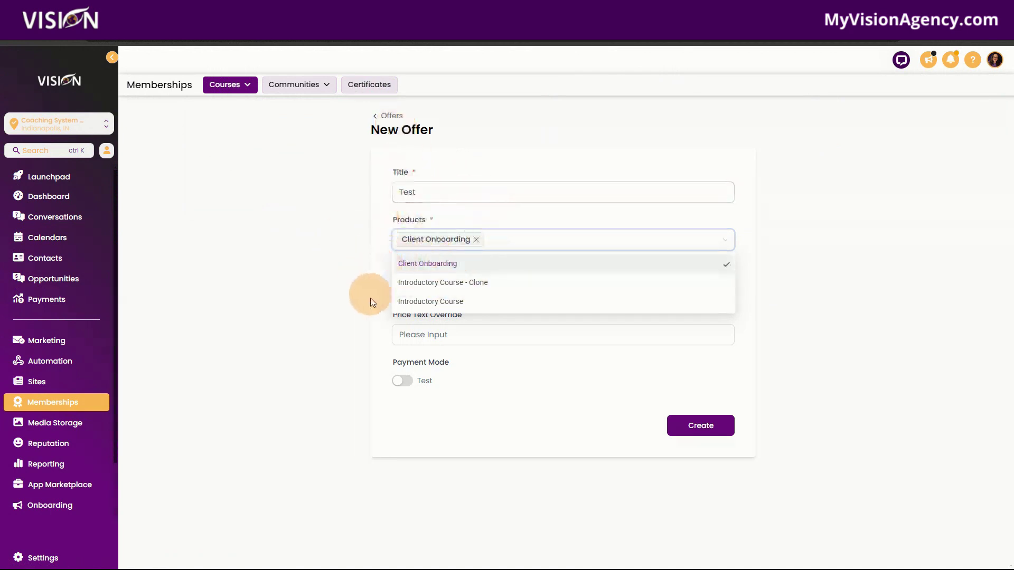
left_click(411, 303)
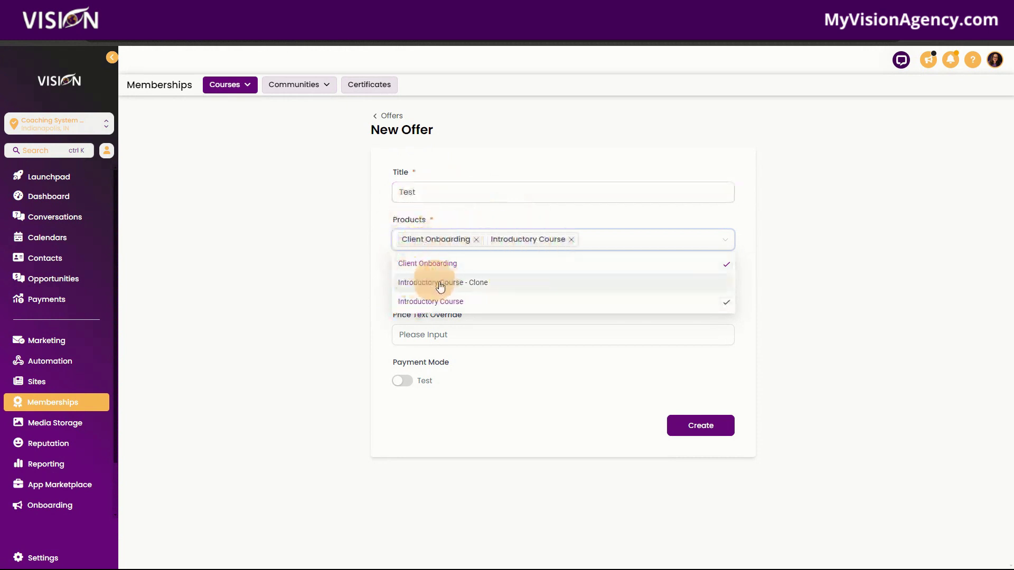
left_click(483, 215)
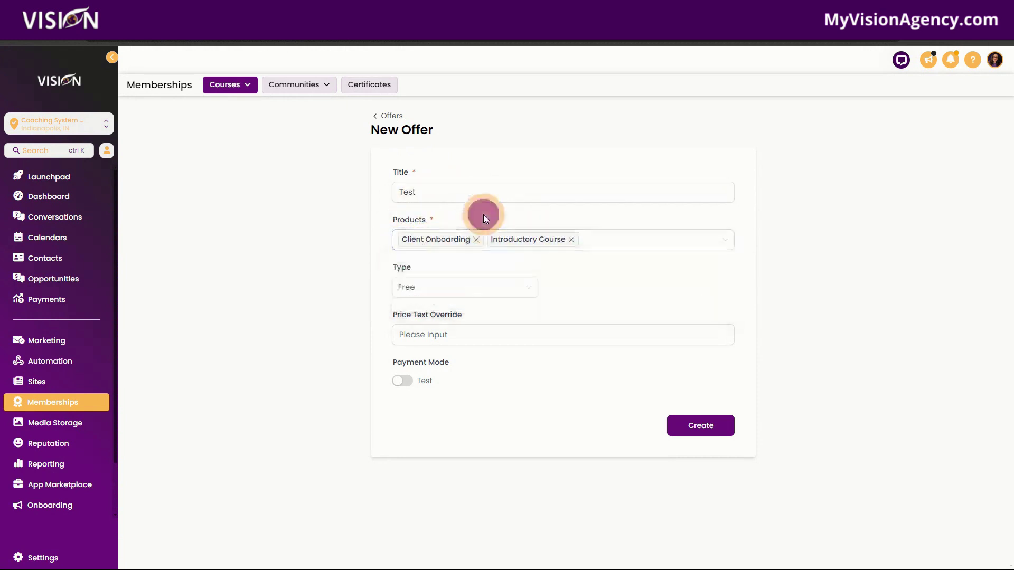
Try the One Time and Recurring types to see their pricing fields, and set the offer type back to Free
left_click(425, 292)
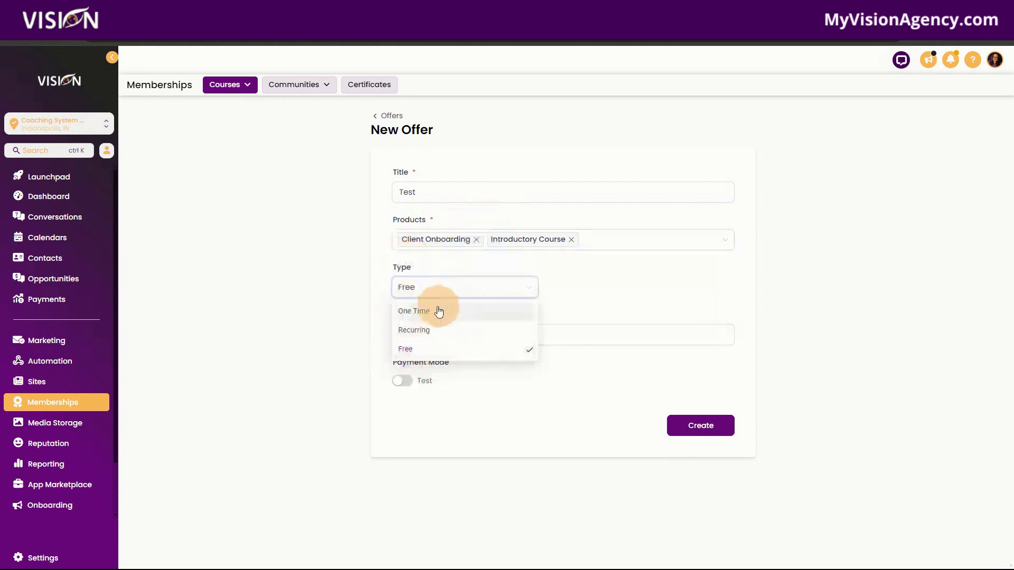
left_click(431, 313)
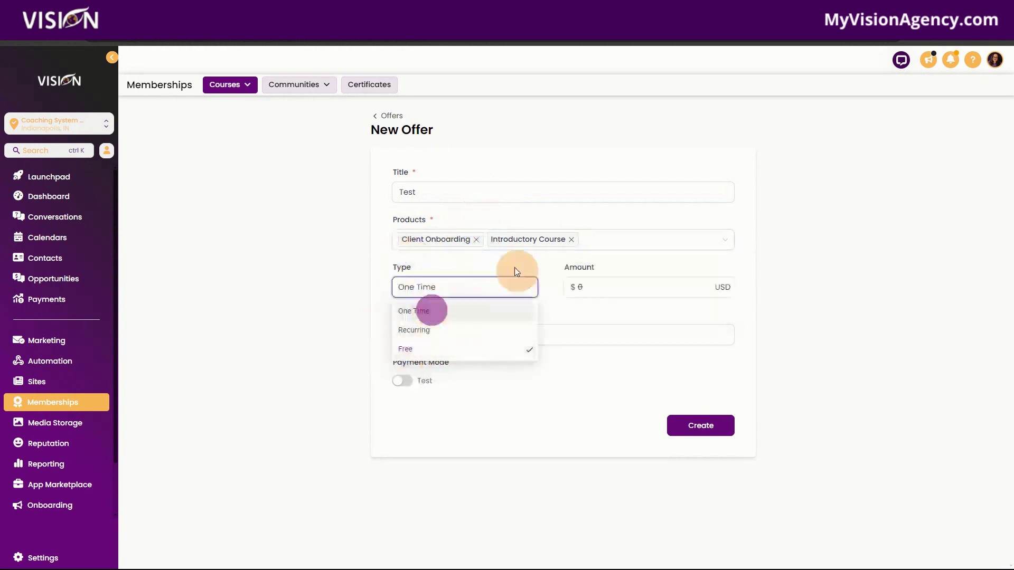
left_click(472, 285)
left_click(438, 329)
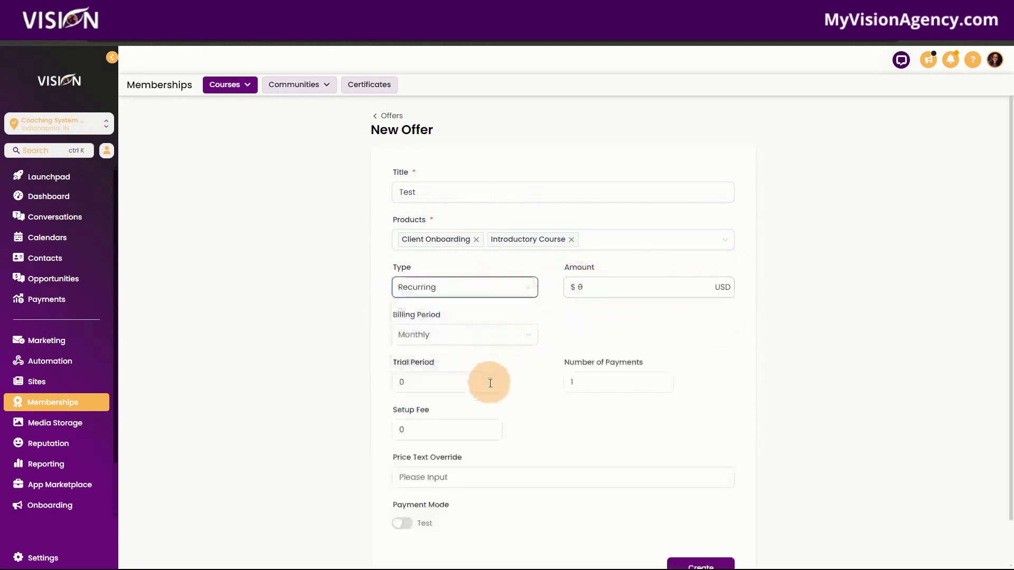
left_click(471, 291)
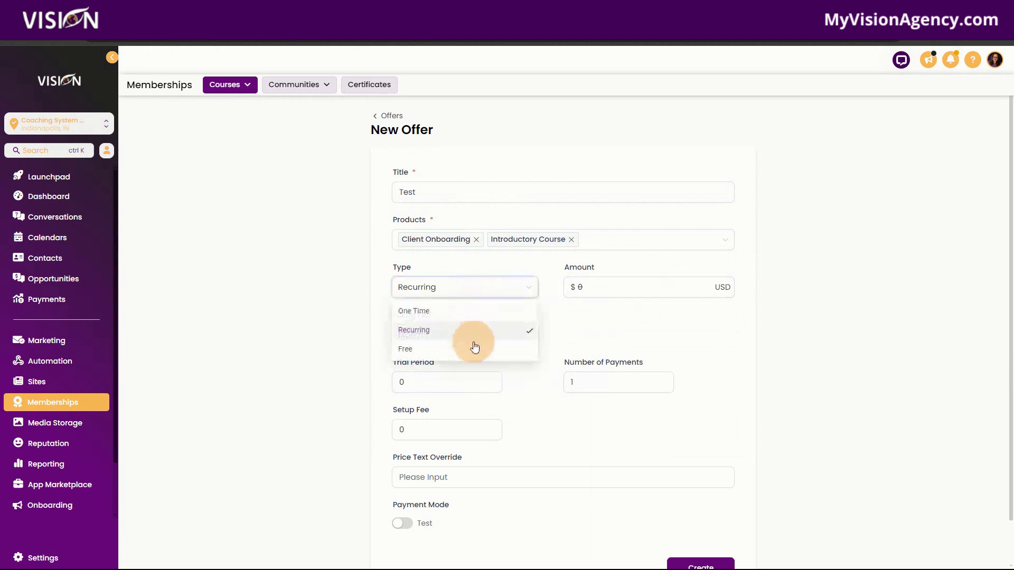
left_click(473, 349)
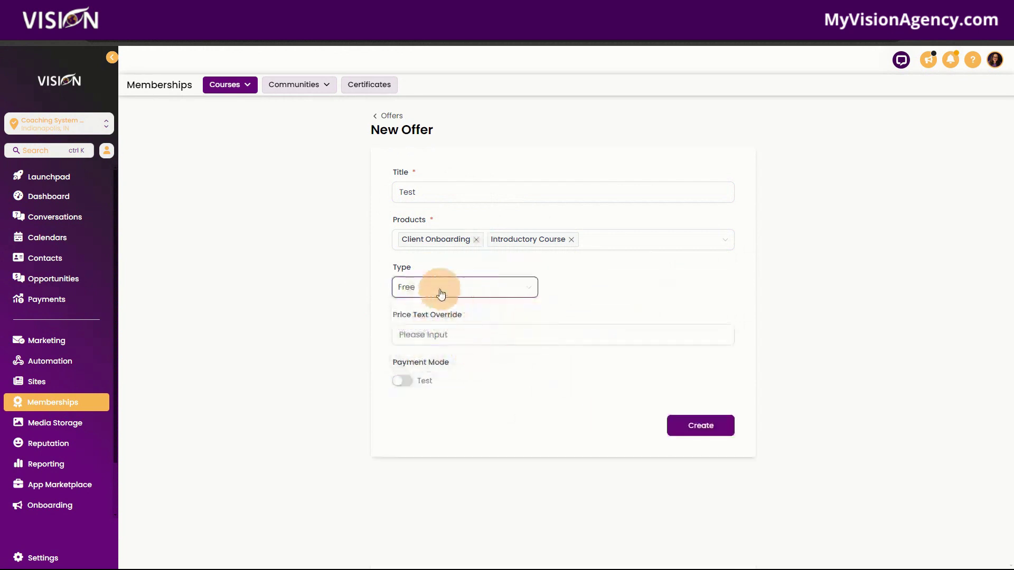
Set the price text override to "Free" and create the offer
left_click(441, 336)
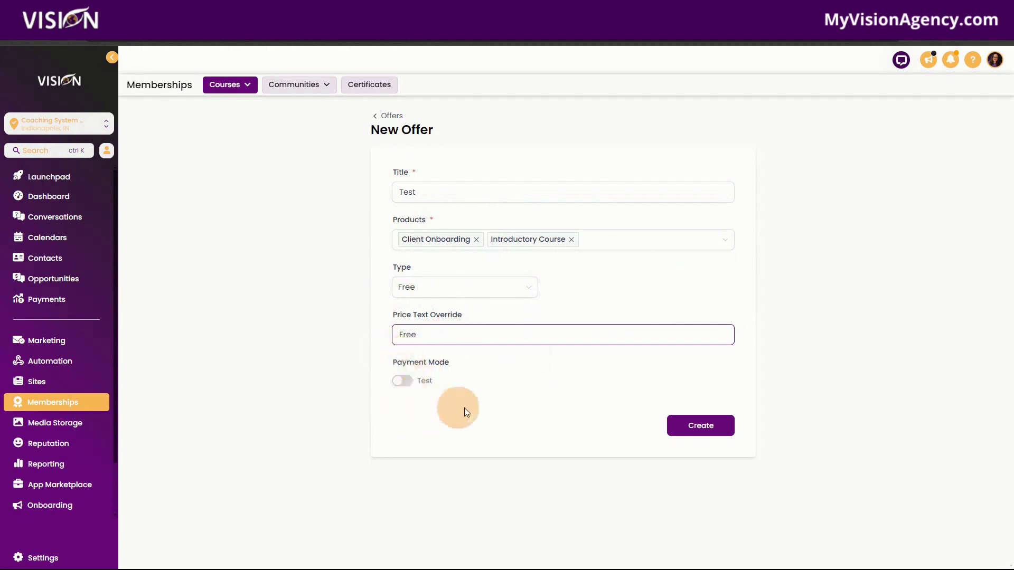
left_click(695, 425)
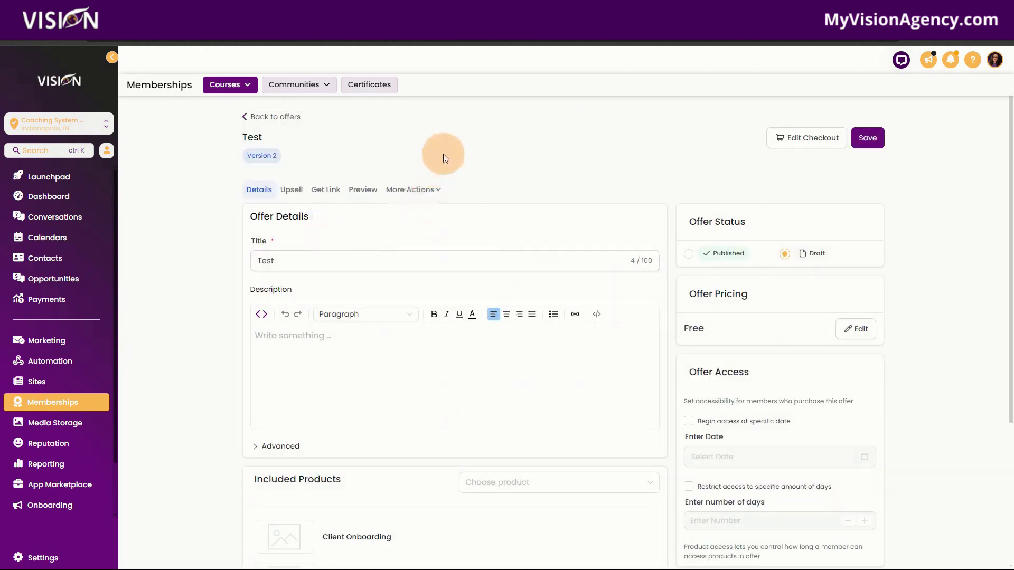
Look over the new offer's details and included products, set its status to Published and save it
scroll(394, 395, "down", 4)
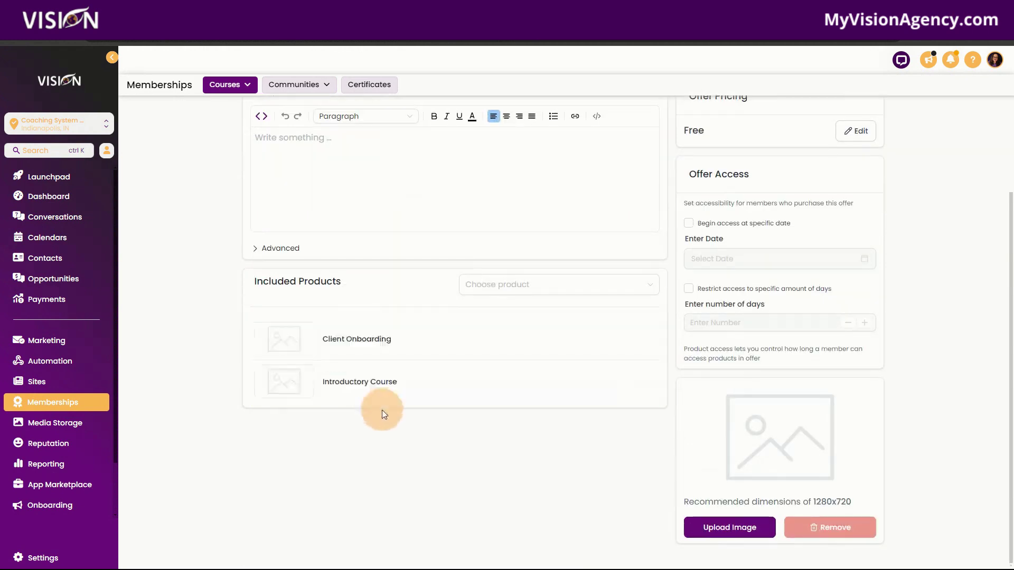
scroll(384, 414, "up", 4)
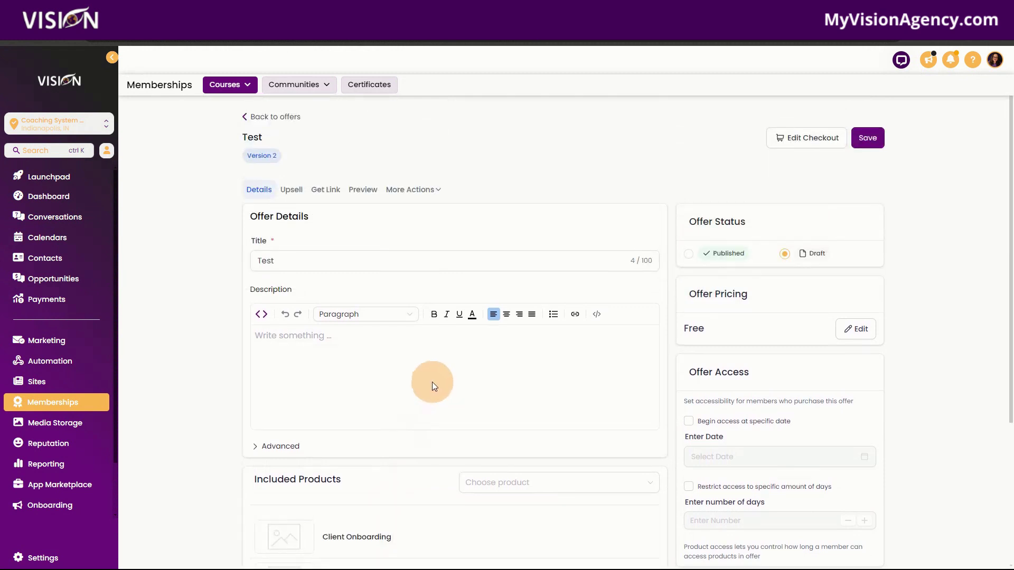
left_click(689, 255)
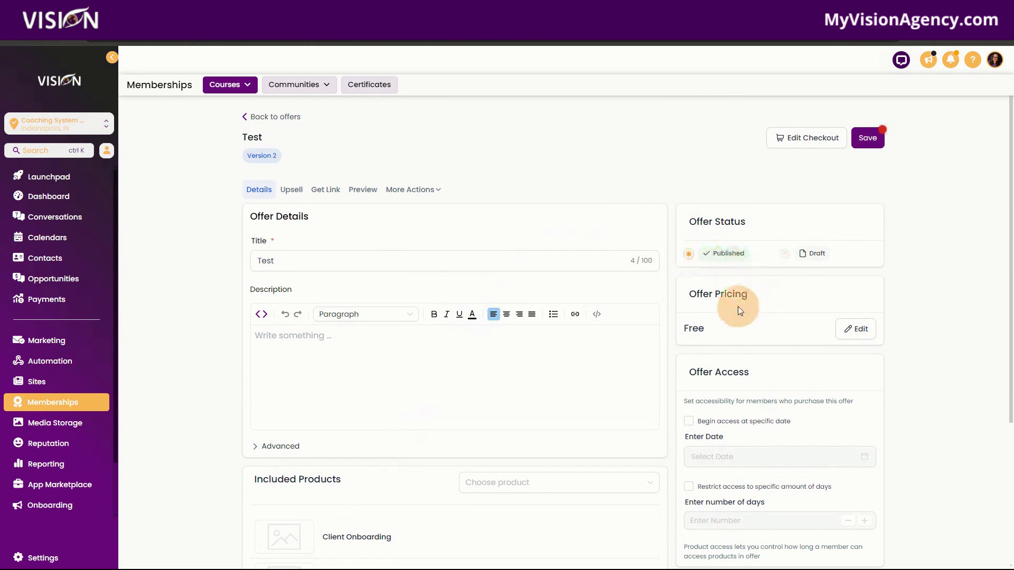
left_click(859, 140)
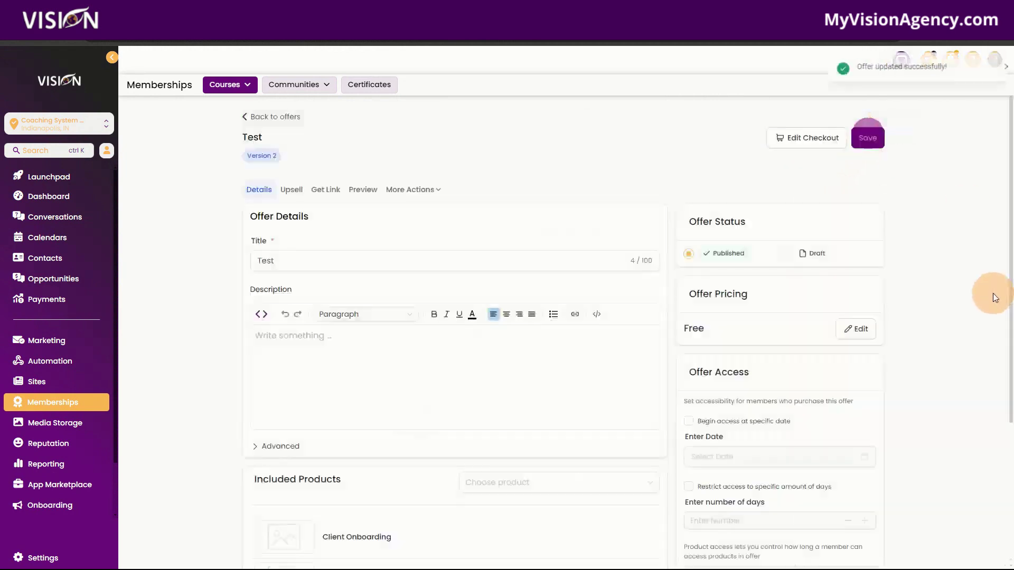
Review the offer's pricing, access and image settings, try the option to begin access at a specific date, and save the offer
scroll(961, 438, "down", 3)
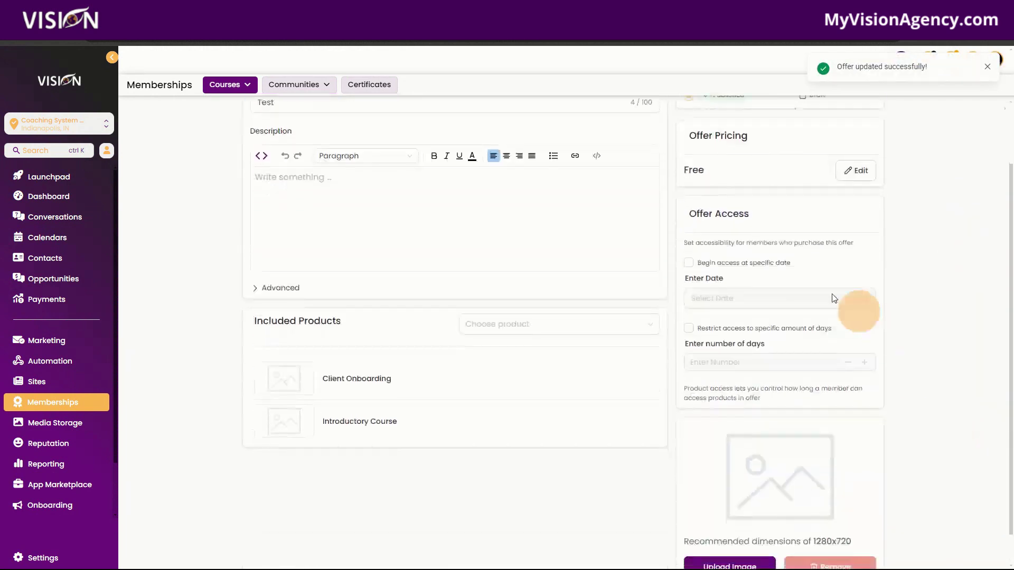
scroll(797, 325, "up", 2)
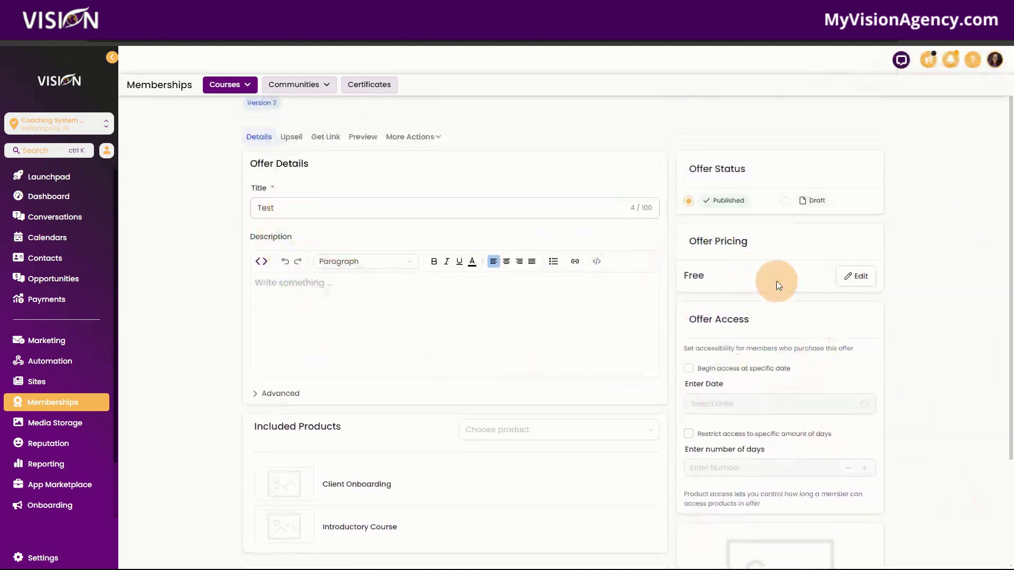
scroll(803, 312, "down", 2)
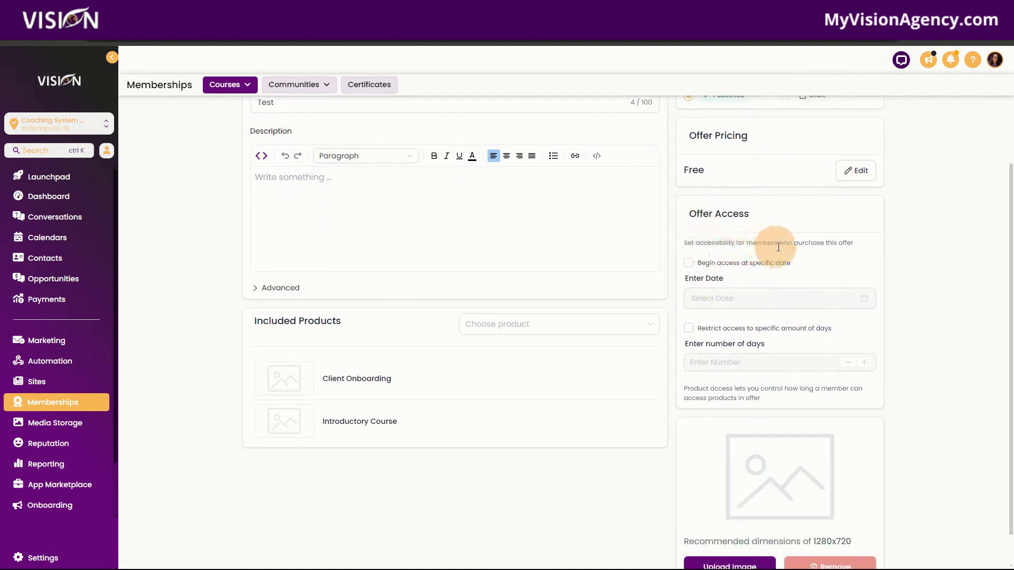
left_click(688, 263)
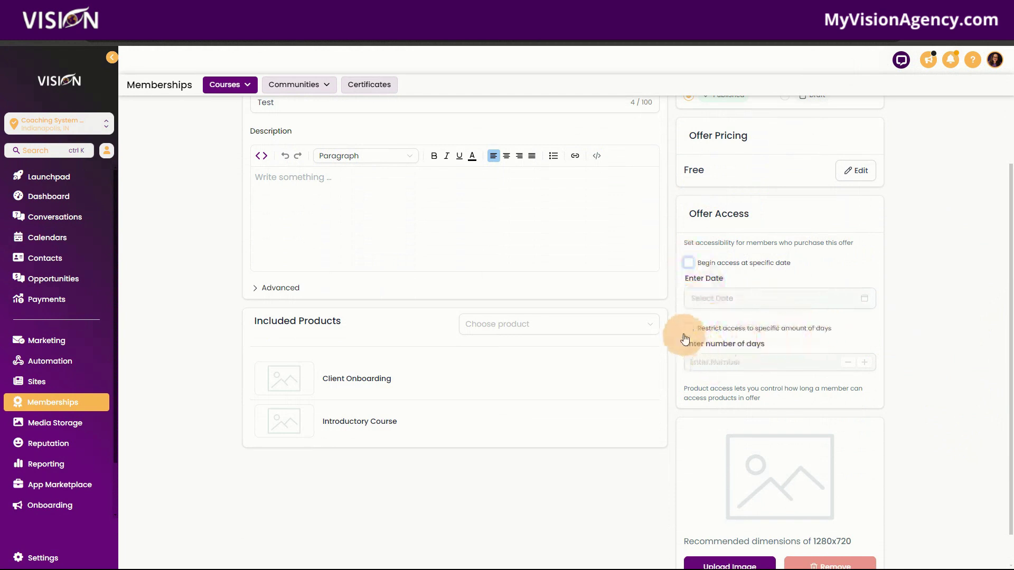
scroll(972, 391, "down", 1)
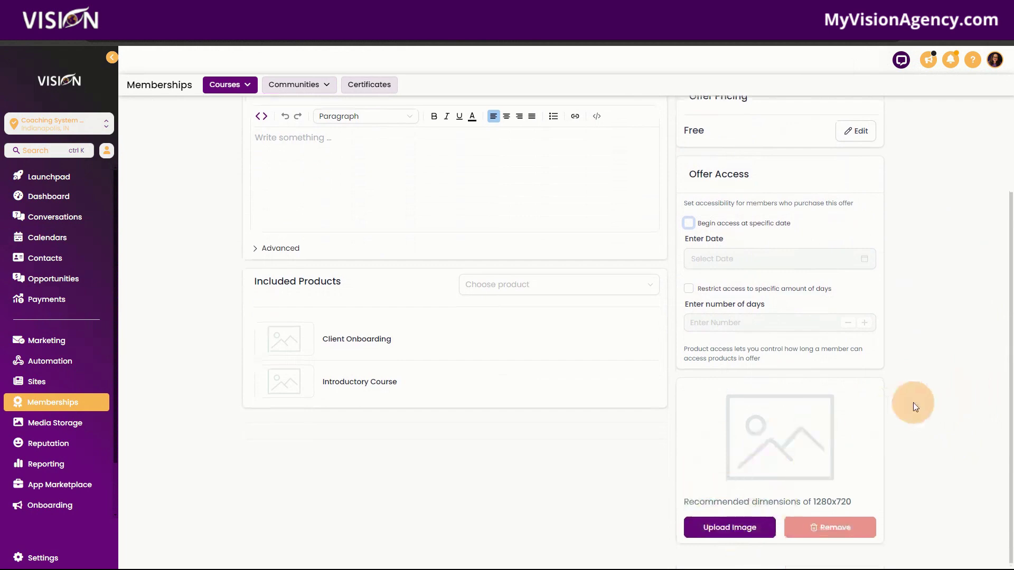
scroll(914, 405, "up", 4)
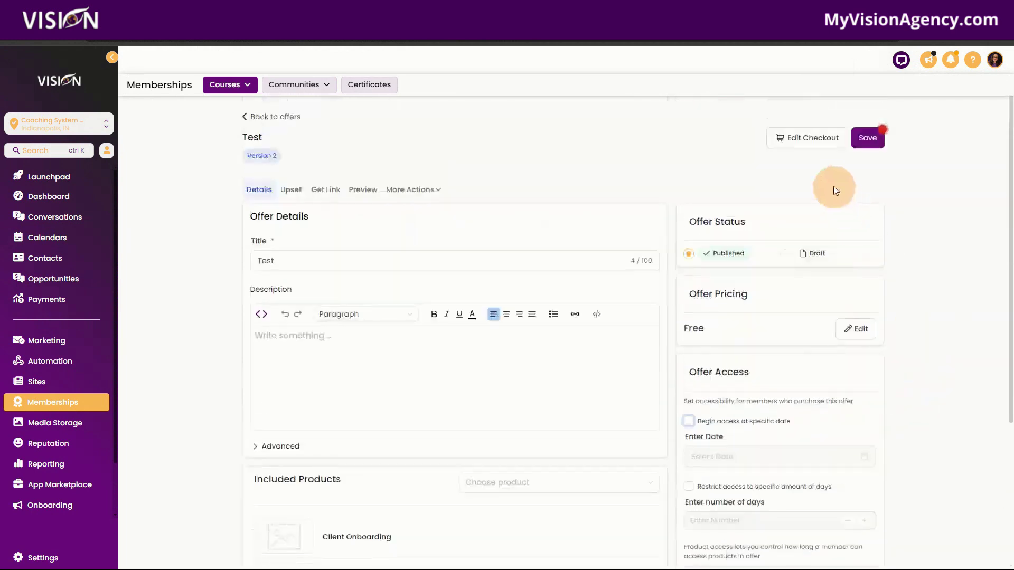
left_click(867, 139)
Examine the One Click Upsell and In App Upsell choices for the Test offer and close them without adding an upsell
left_click(291, 189)
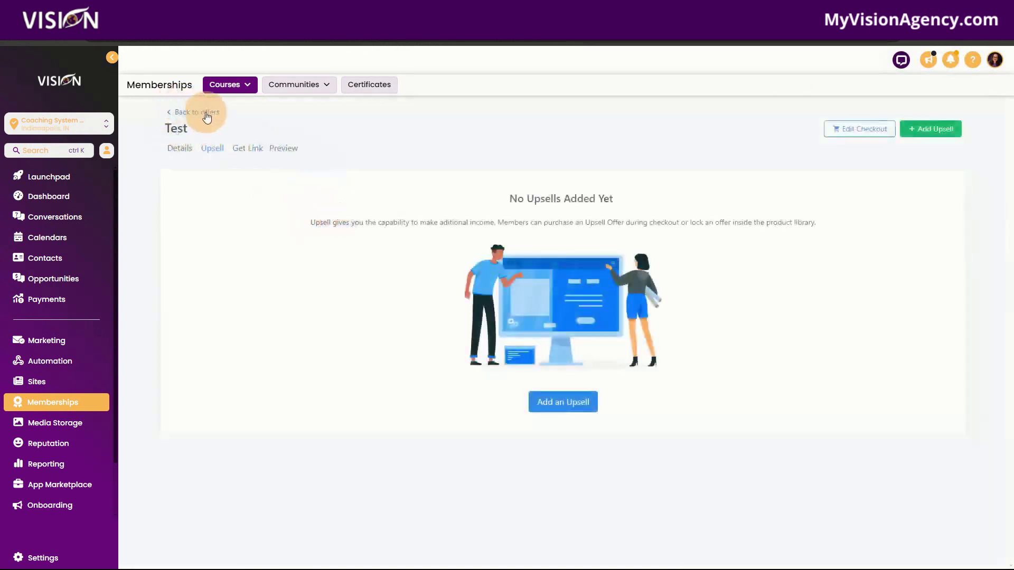
left_click(551, 400)
left_click(490, 254)
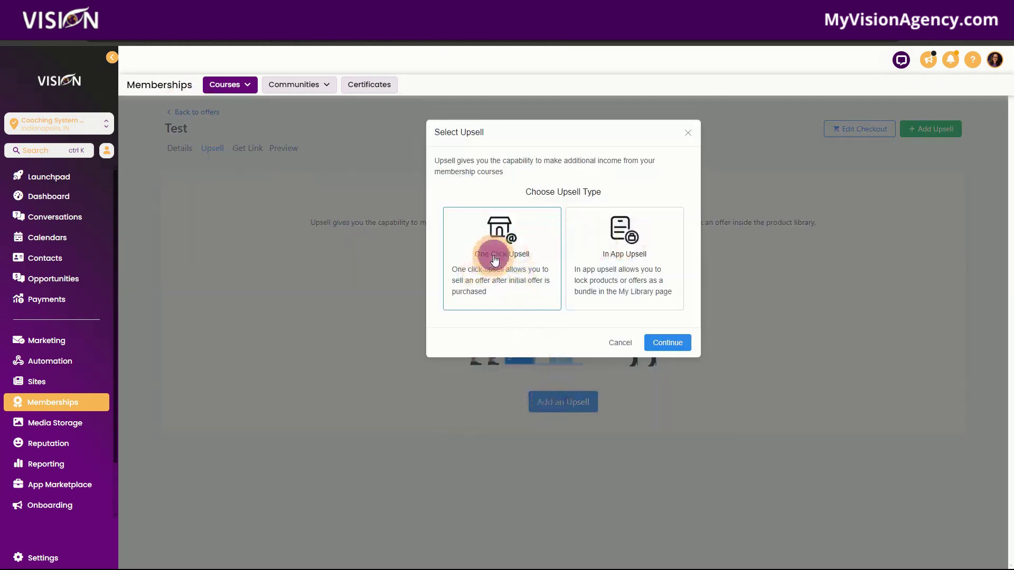
left_click(669, 343)
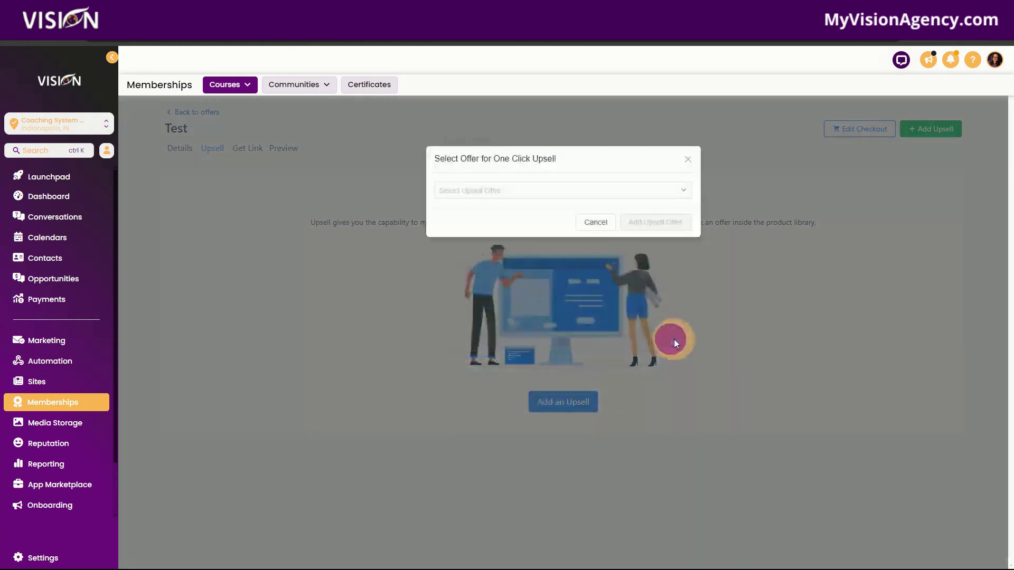
left_click(503, 190)
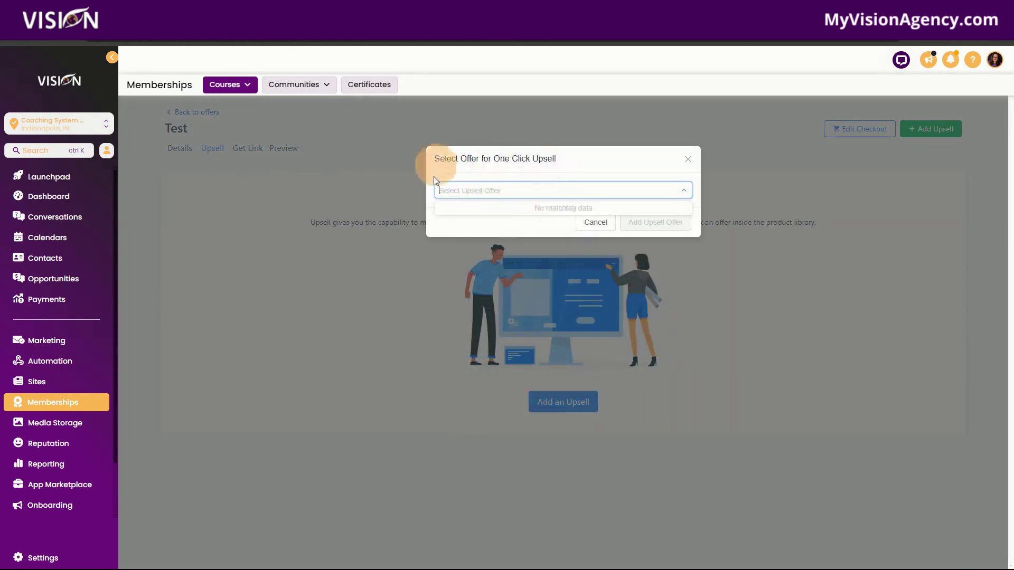
left_click(689, 159)
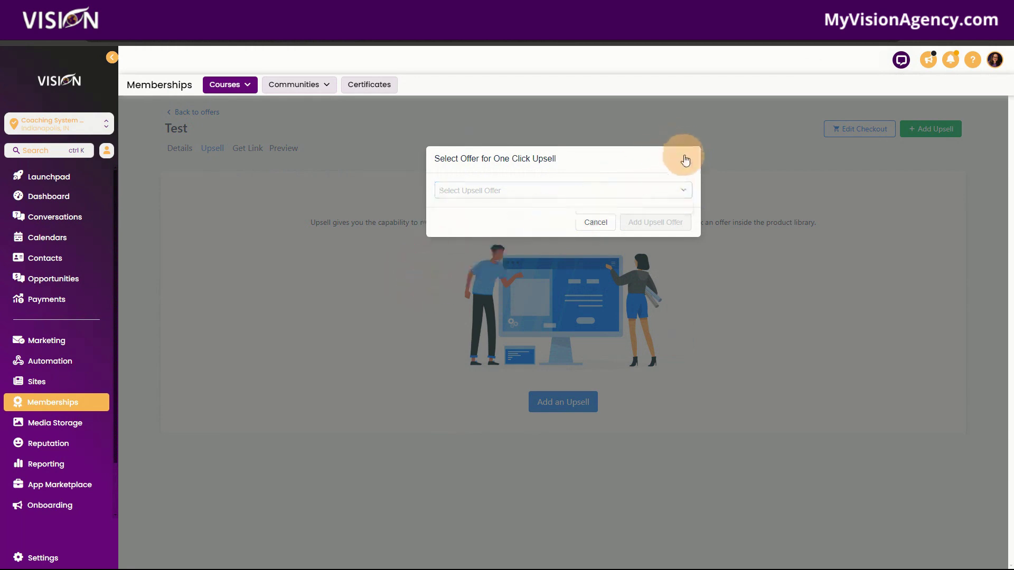
left_click(685, 159)
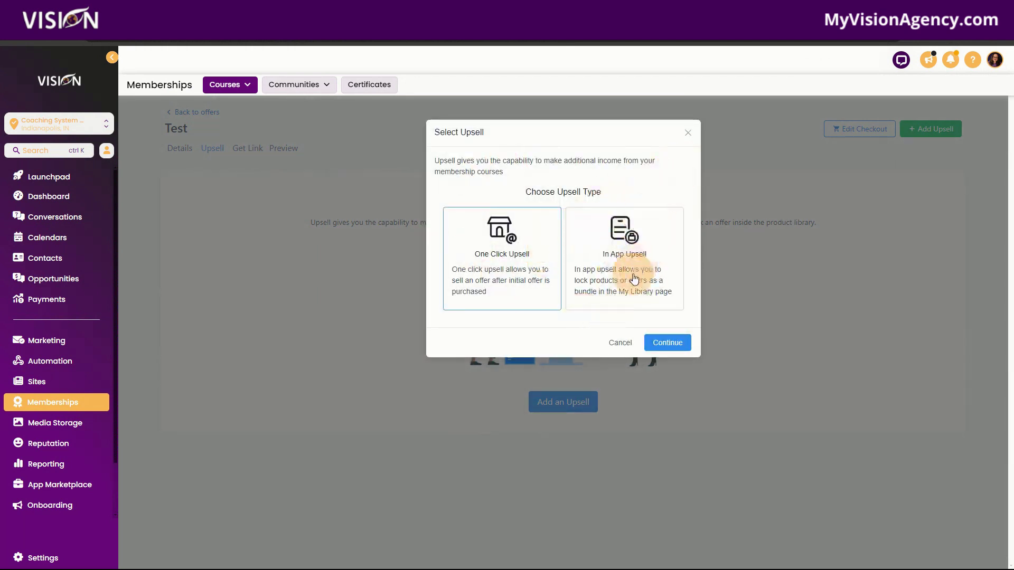
left_click(685, 135)
Copy the Test offer's share link, open it in an Incognito browser window, and close the offer's link dialog
left_click(251, 148)
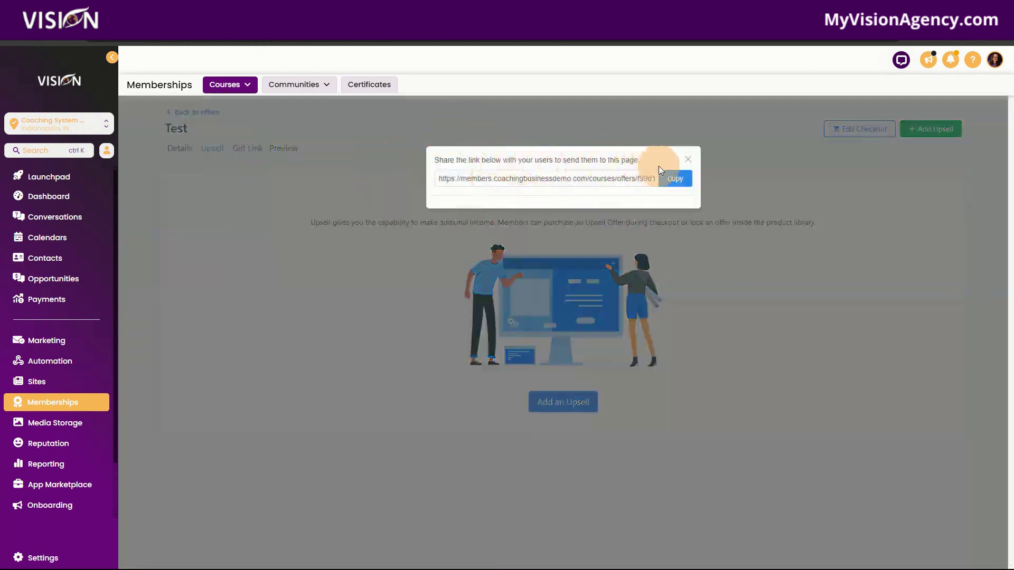
left_click(674, 179)
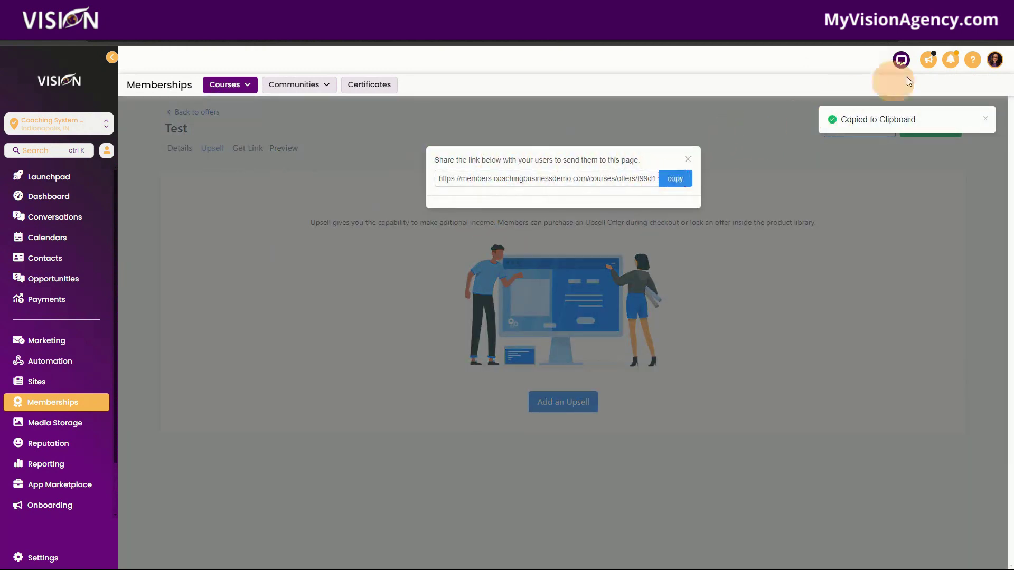
left_click(1001, 31)
left_click(860, 85)
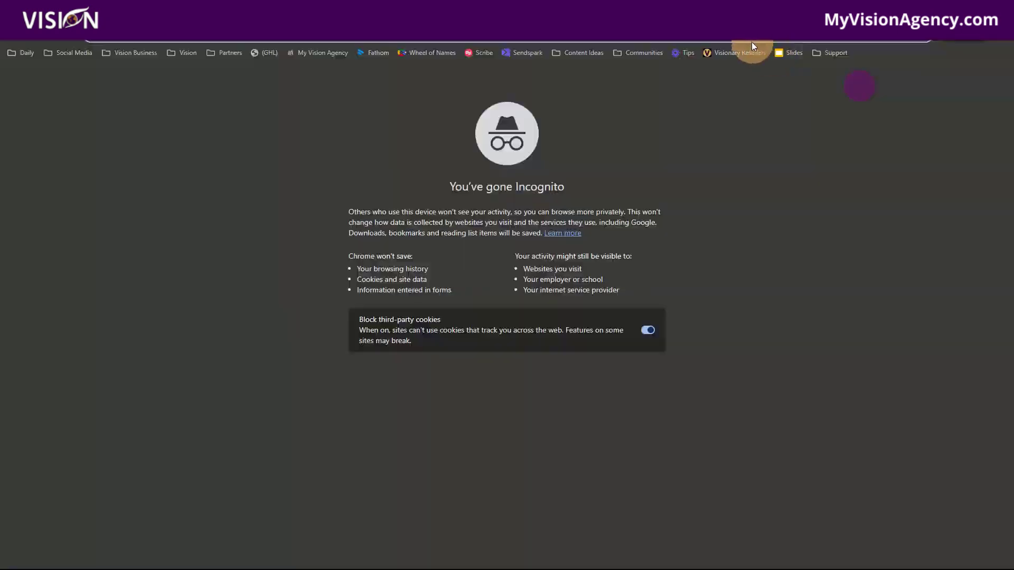
key("ctrl+v")
key("Return")
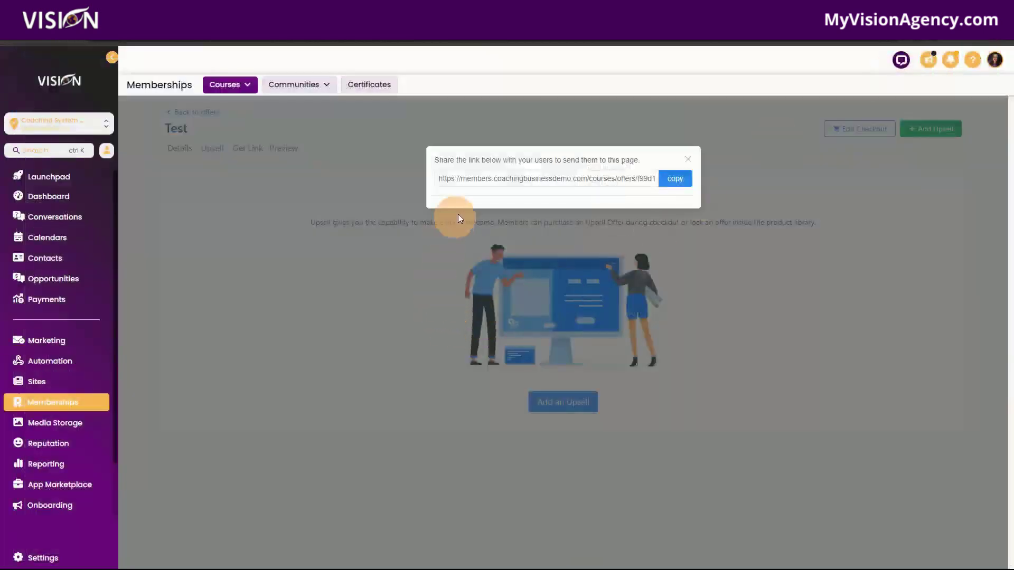
left_click(688, 159)
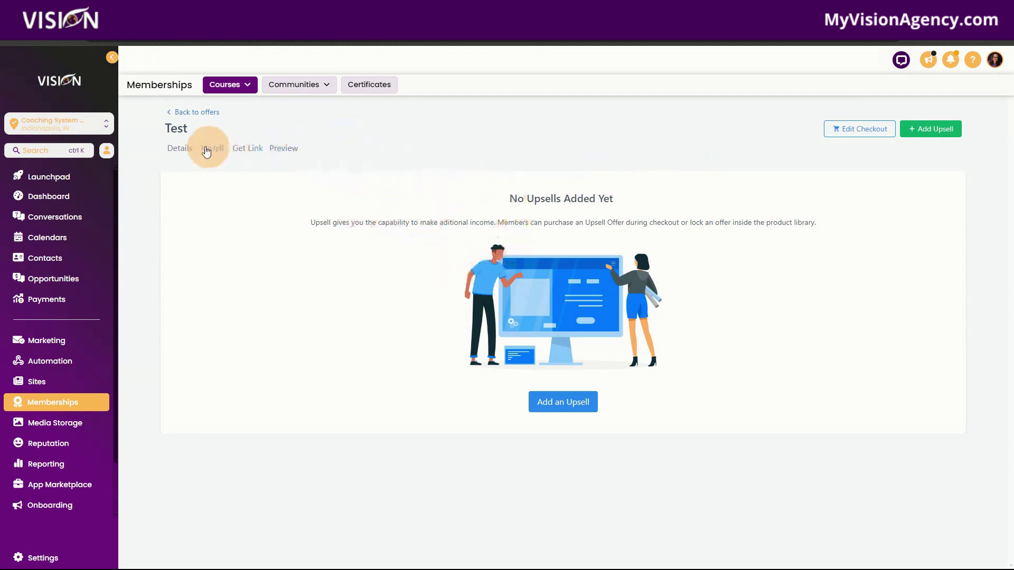
Leave the Test offer and create a new automation workflow from scratch
left_click(178, 113)
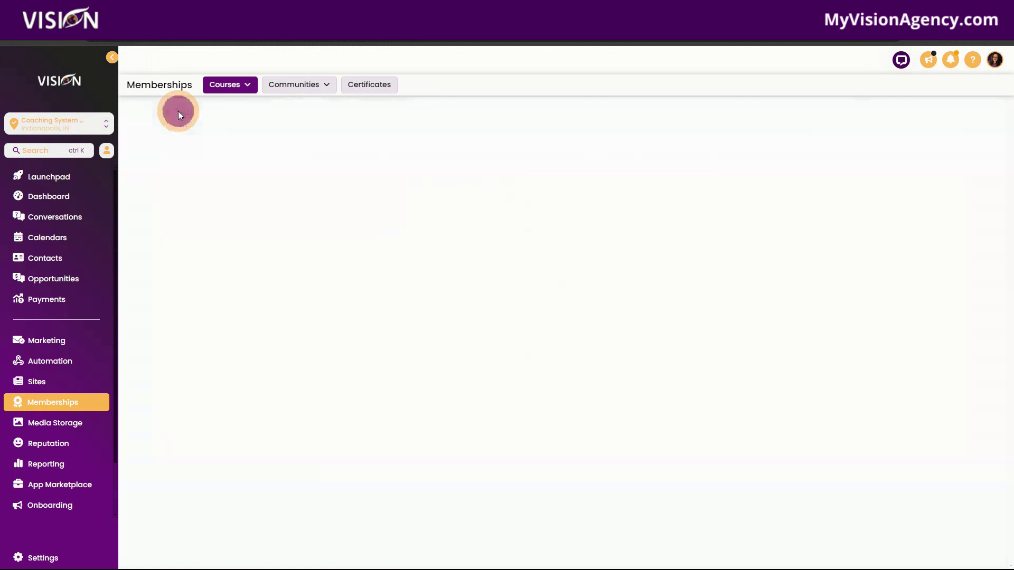
left_click(48, 364)
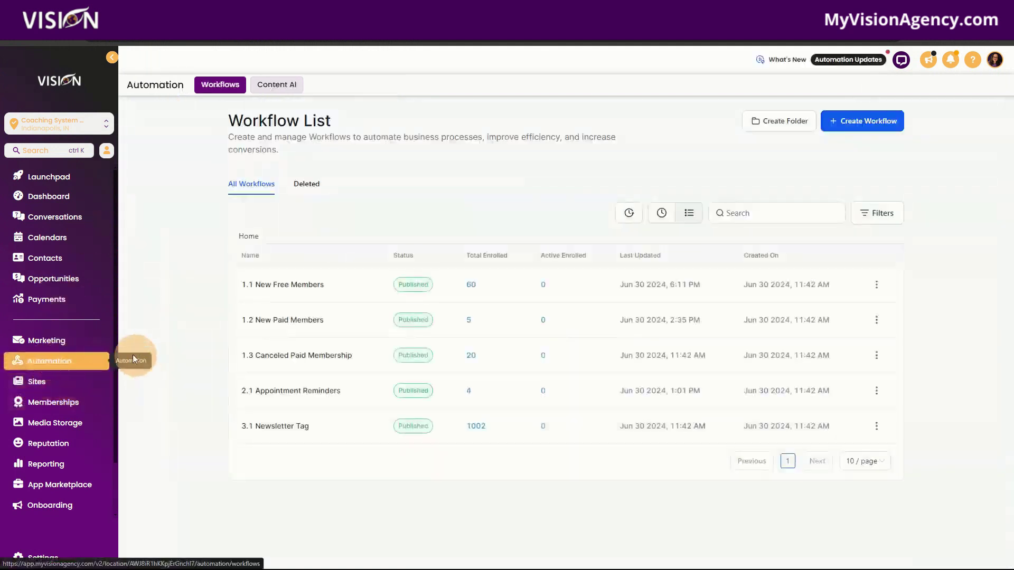
left_click(861, 127)
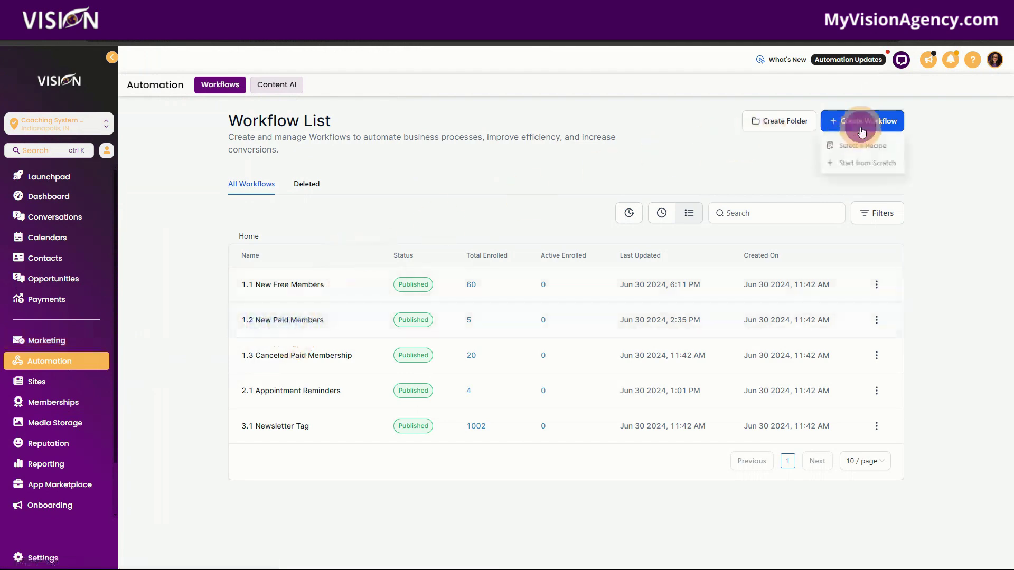
left_click(853, 164)
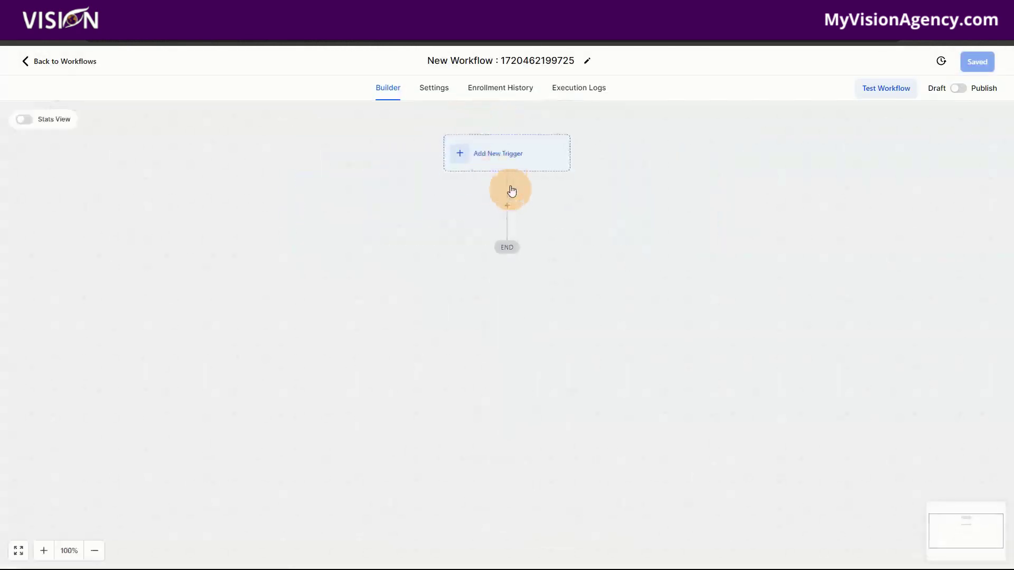
Search the workflow triggers for "form" and choose Form Submitted as the new workflow's trigger
left_click(497, 154)
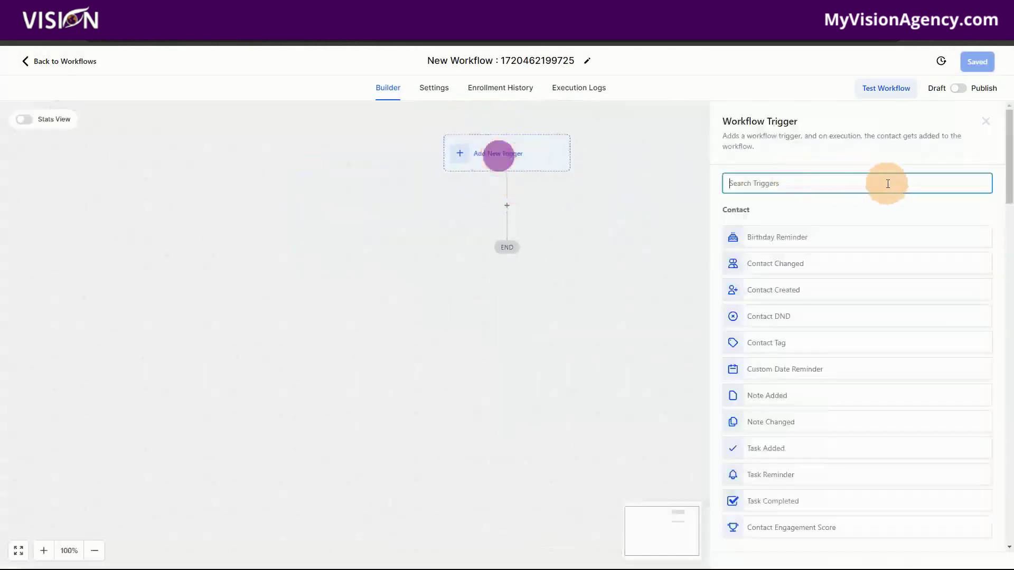
type("form")
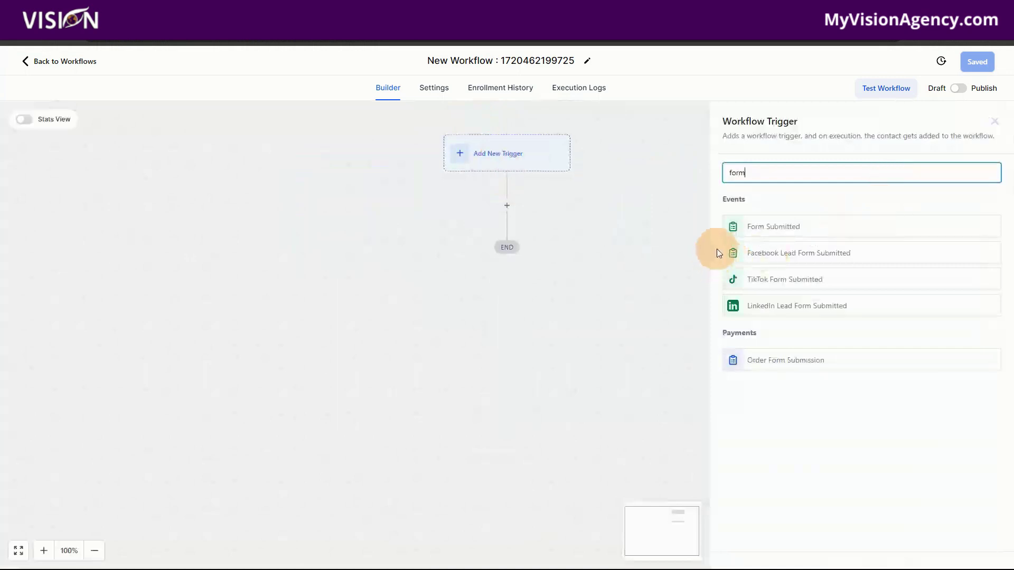
left_click(757, 231)
Try a "Form is" filter on the Form Submitted trigger, remove the filter and save the trigger
left_click(586, 285)
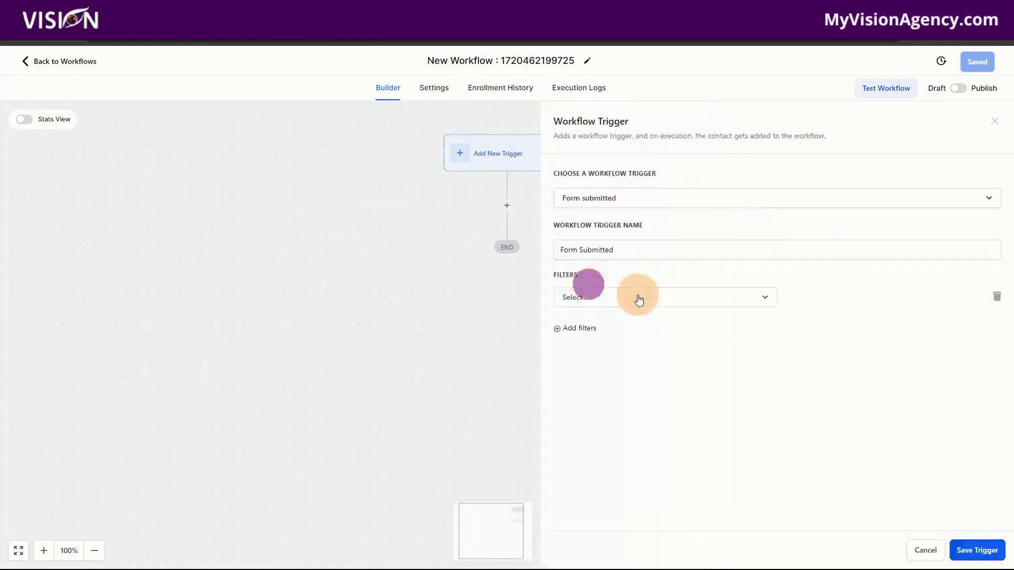
left_click(637, 297)
left_click(620, 358)
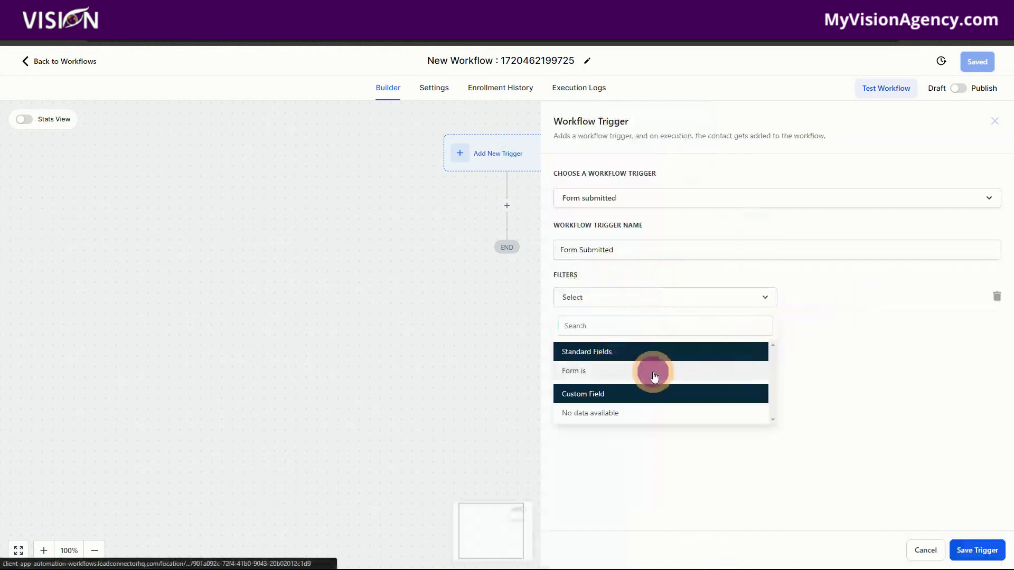
left_click(581, 371)
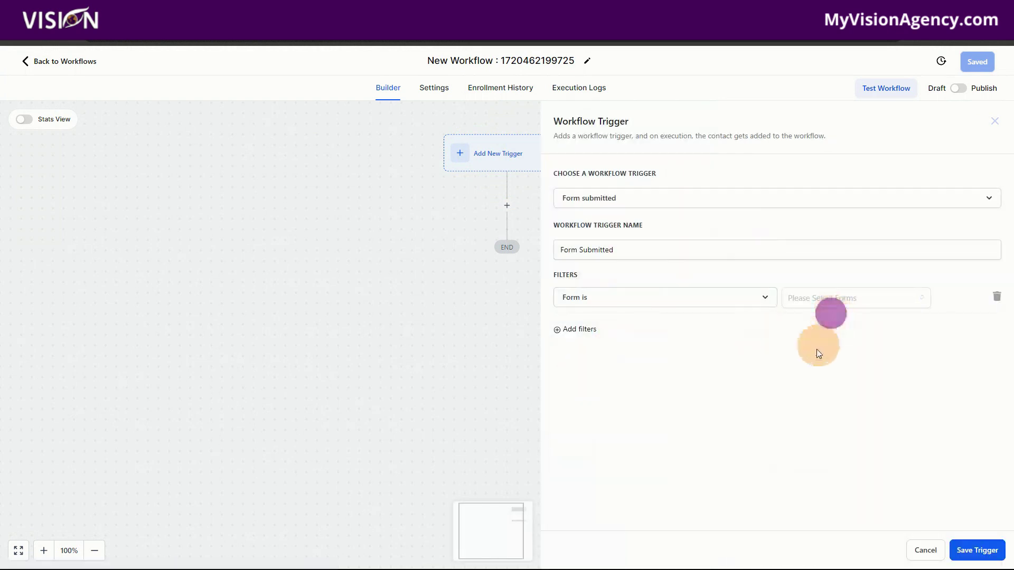
left_click(808, 309)
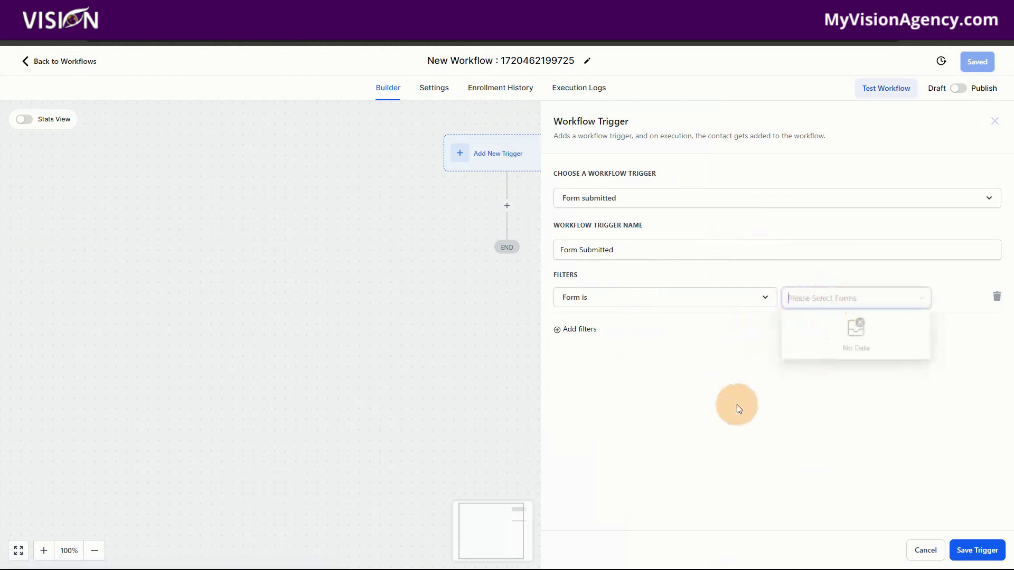
left_click(997, 296)
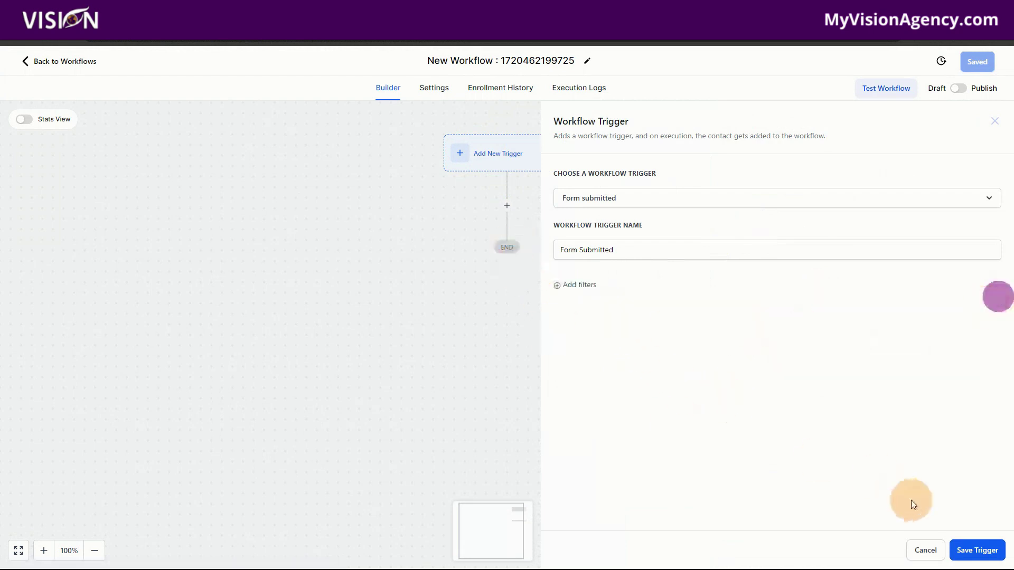
left_click(977, 550)
Try adding a Course Grant Offer action with the Test offer after the trigger, and leave the workflow, discarding the unsaved changes
left_click(507, 230)
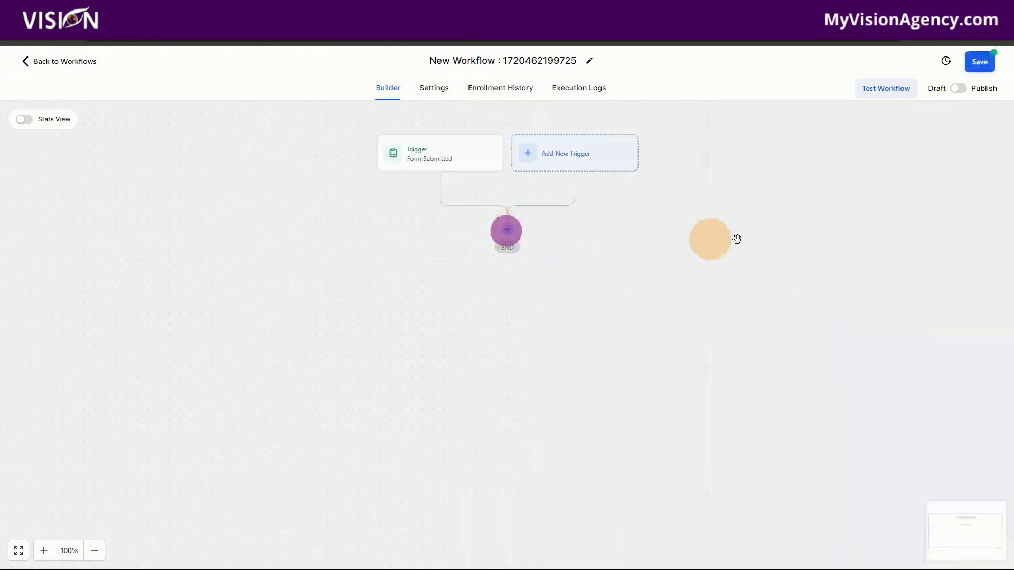
left_click(507, 233)
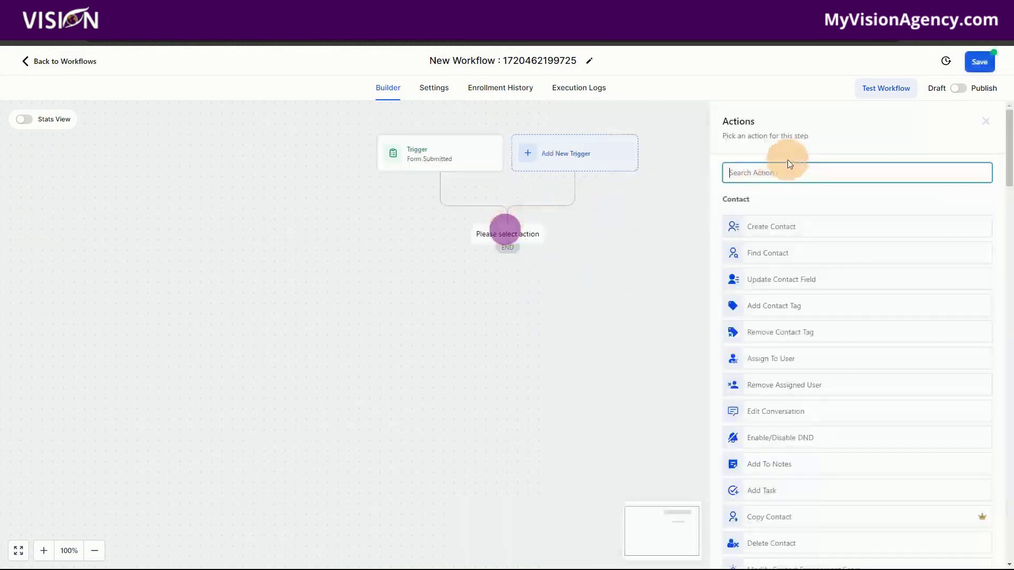
type("grant")
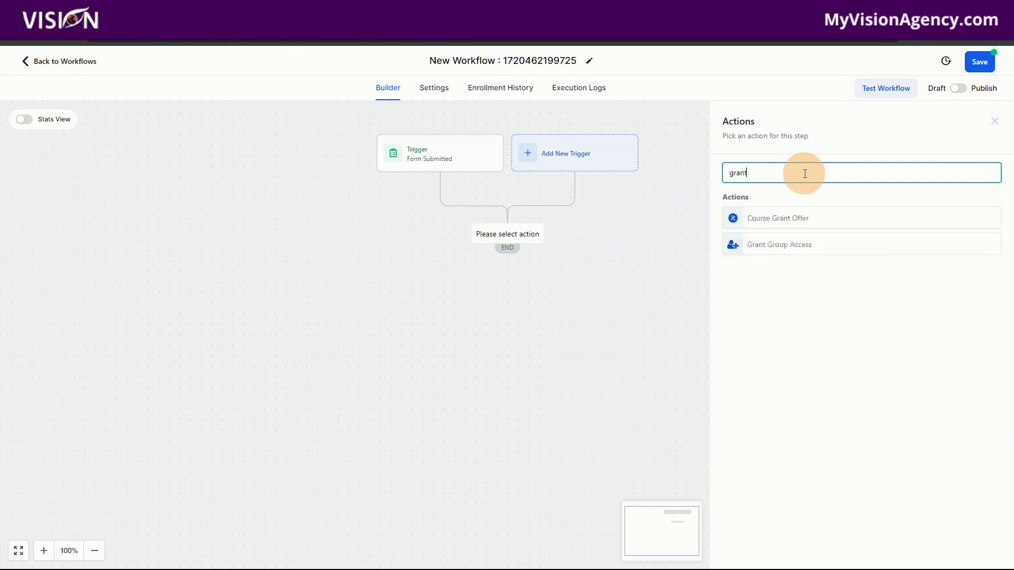
left_click(762, 217)
left_click(778, 239)
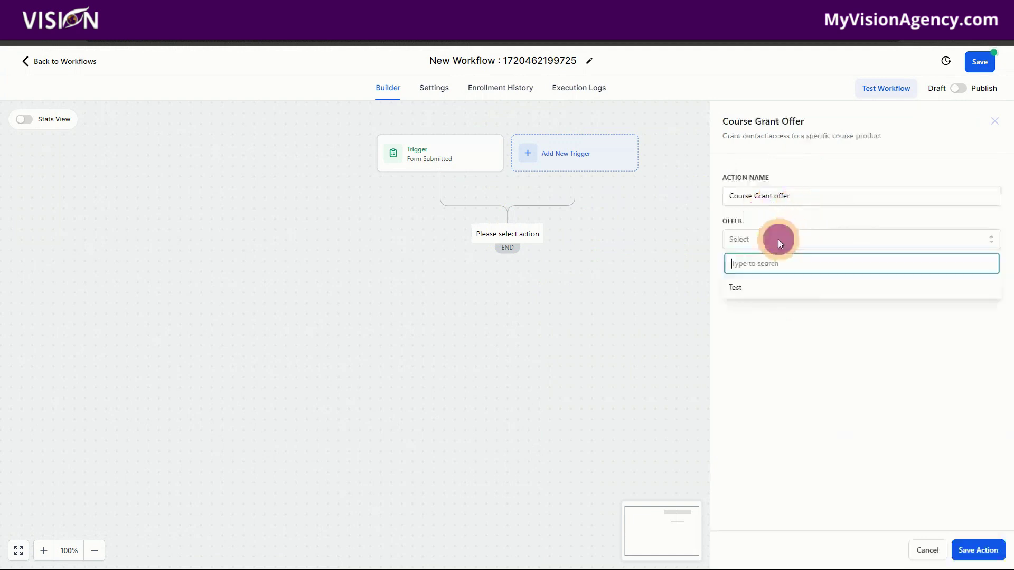
left_click(754, 295)
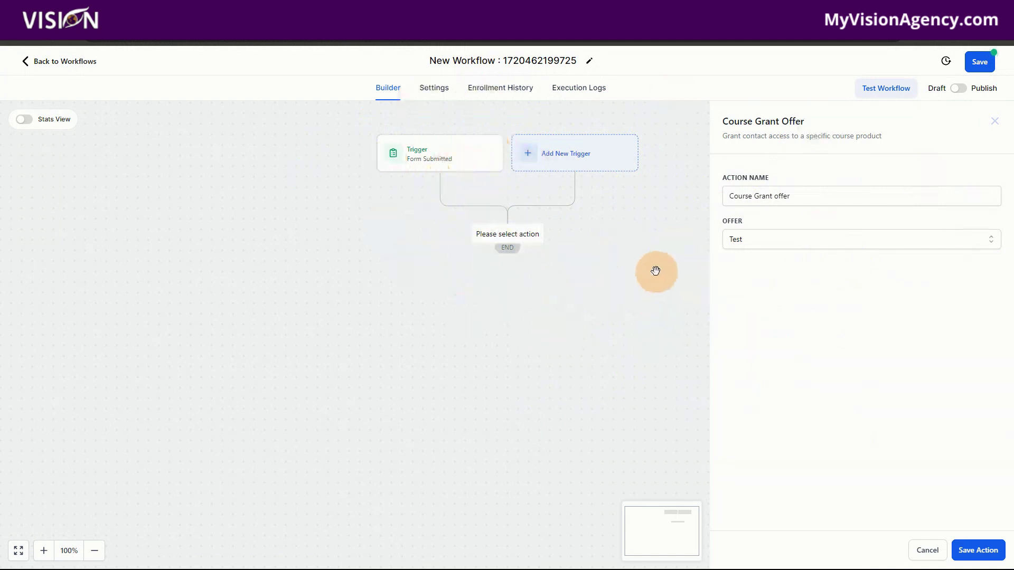
left_click(83, 62)
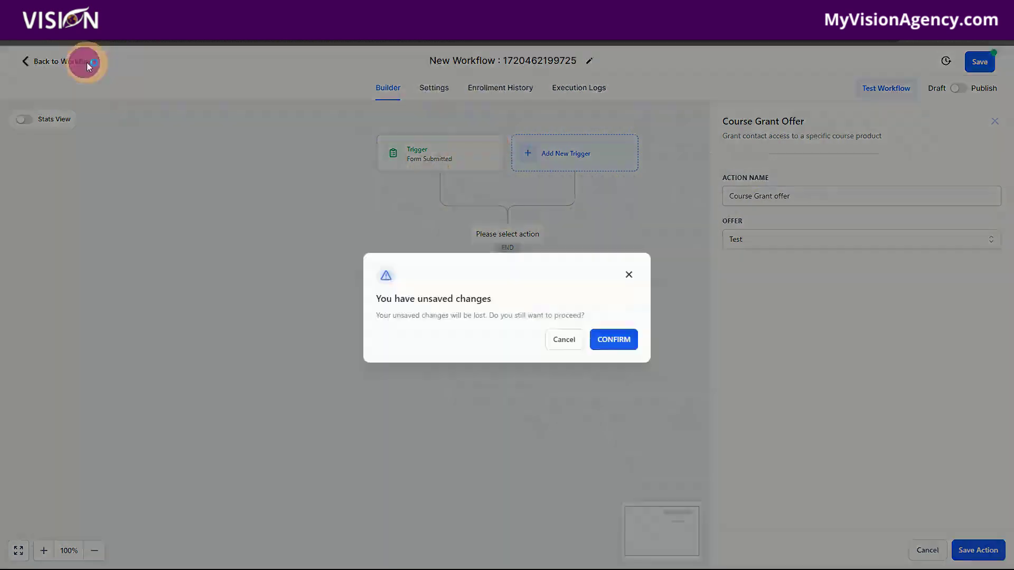
left_click(602, 341)
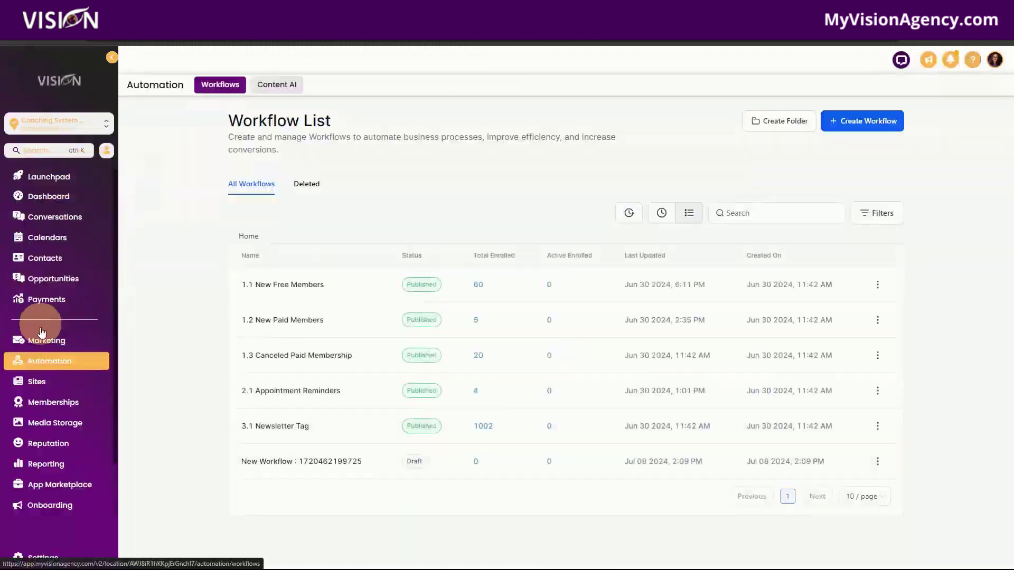
Open the first contact in the contact list and assign the Test offer to it
left_click(51, 260)
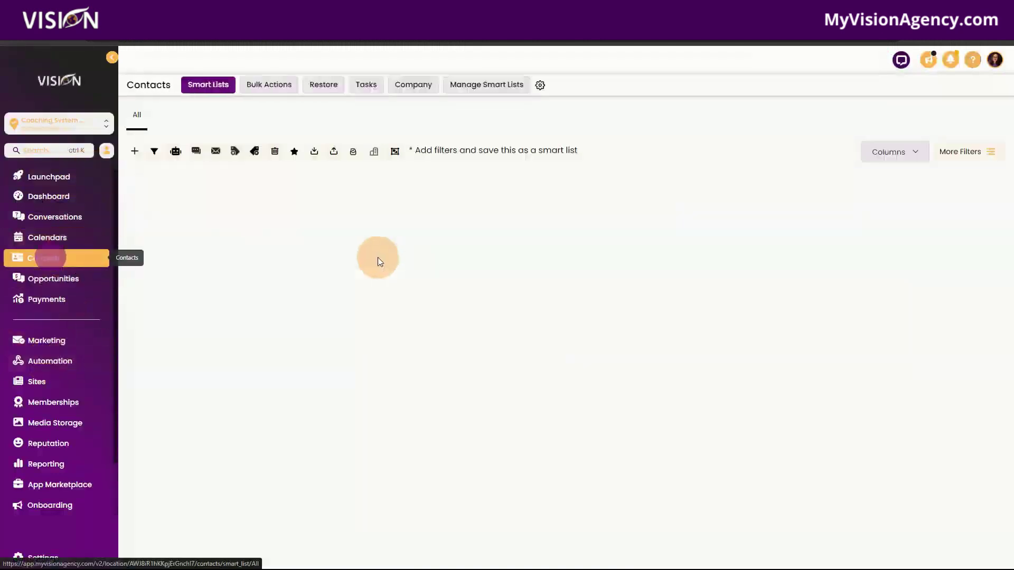
left_click(250, 237)
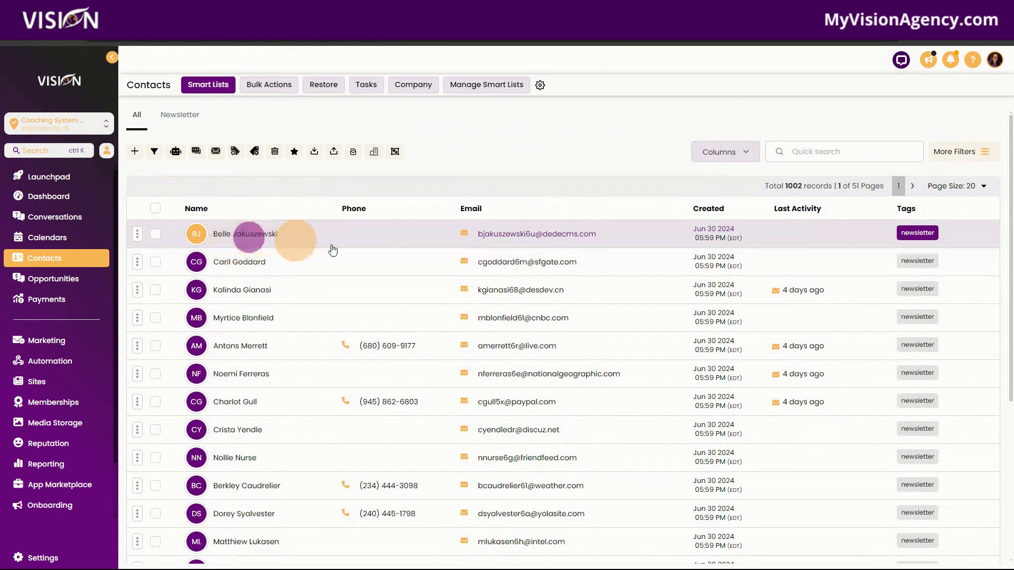
left_click(260, 289)
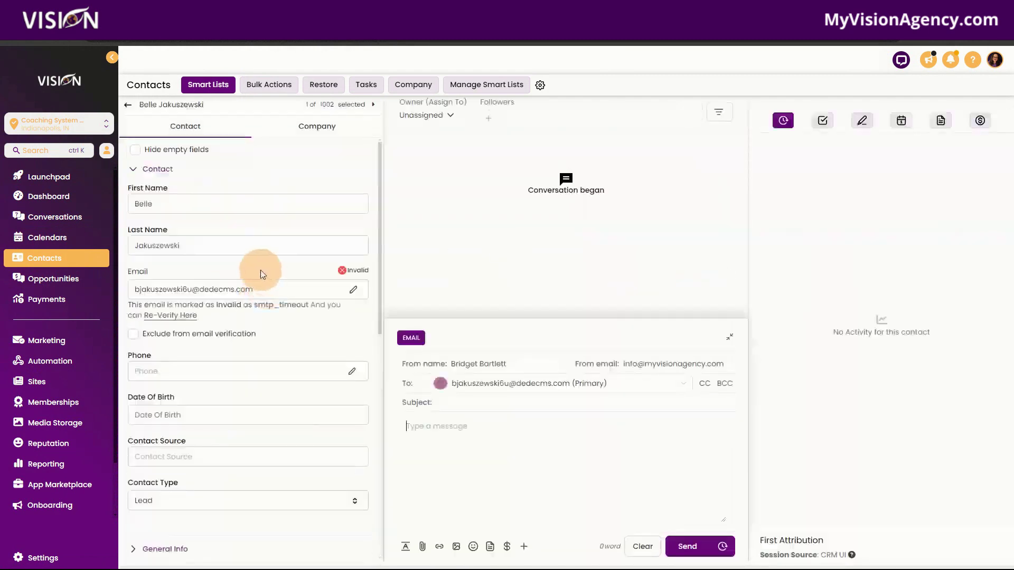
scroll(255, 272, "down", 10)
left_click(172, 317)
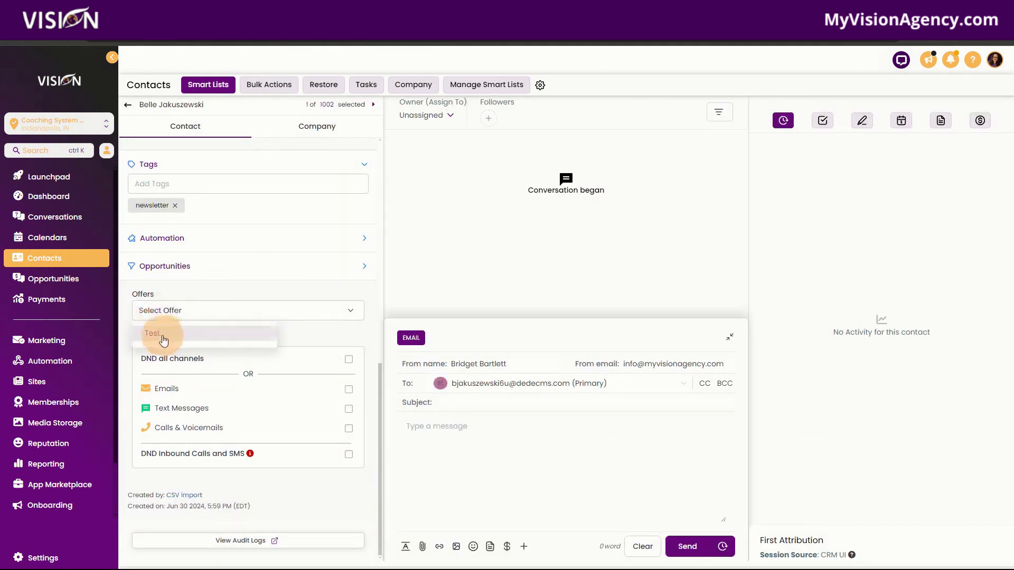
left_click(163, 340)
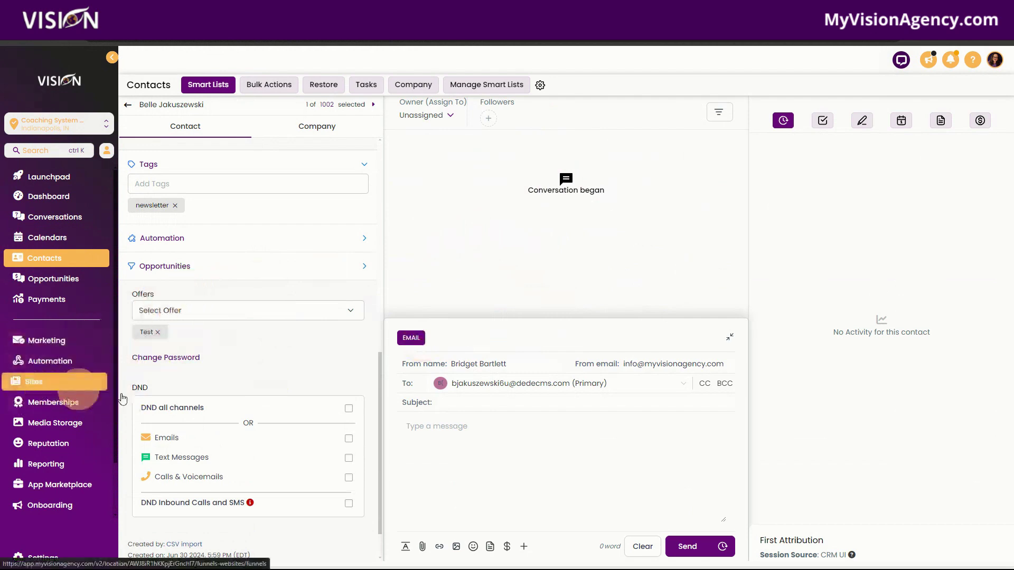
Examine the welcome, drip and offer access emails in the membership courses' Email Settings, and return to the settings overview
left_click(55, 405)
left_click(226, 84)
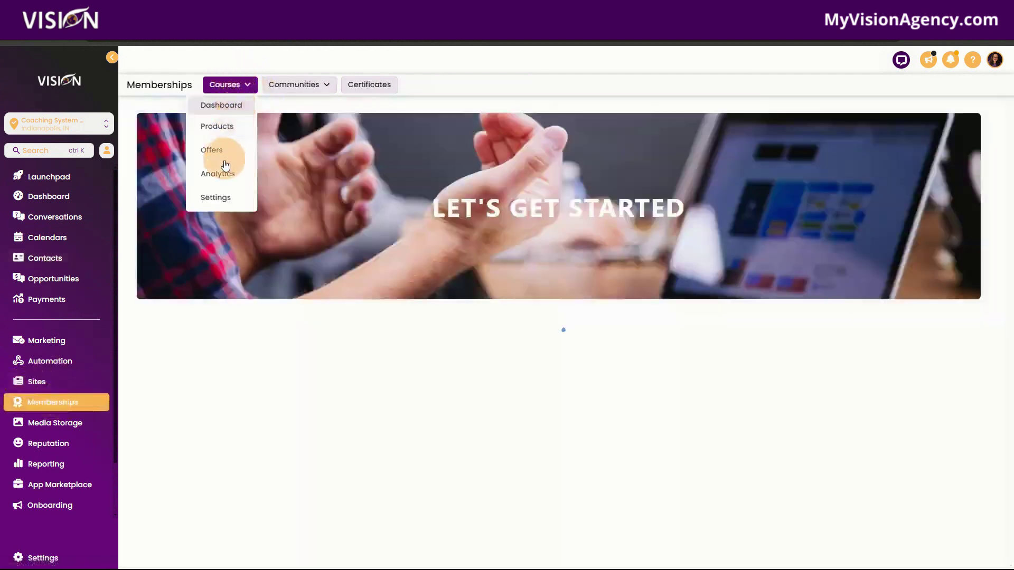
left_click(211, 194)
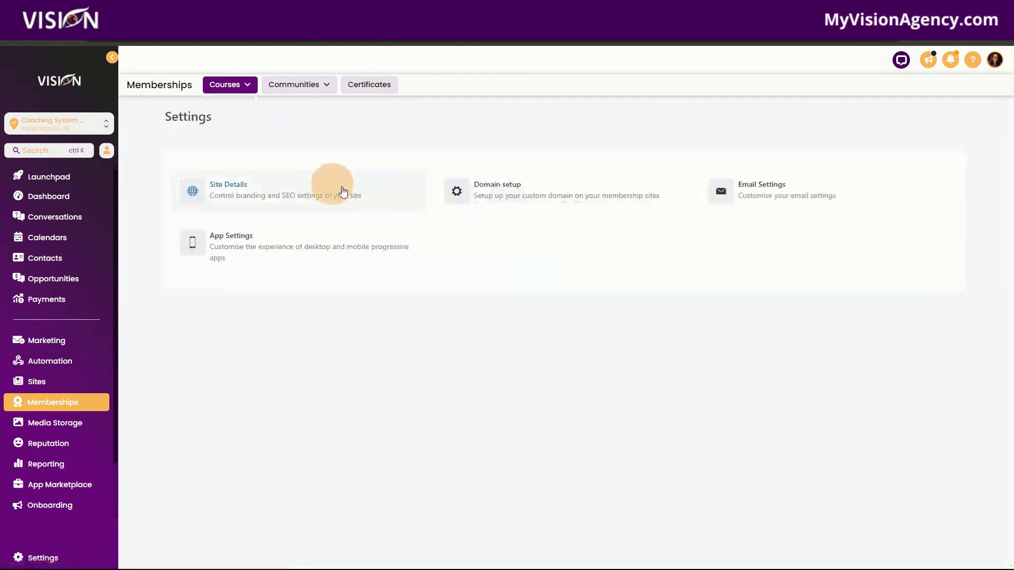
left_click(761, 191)
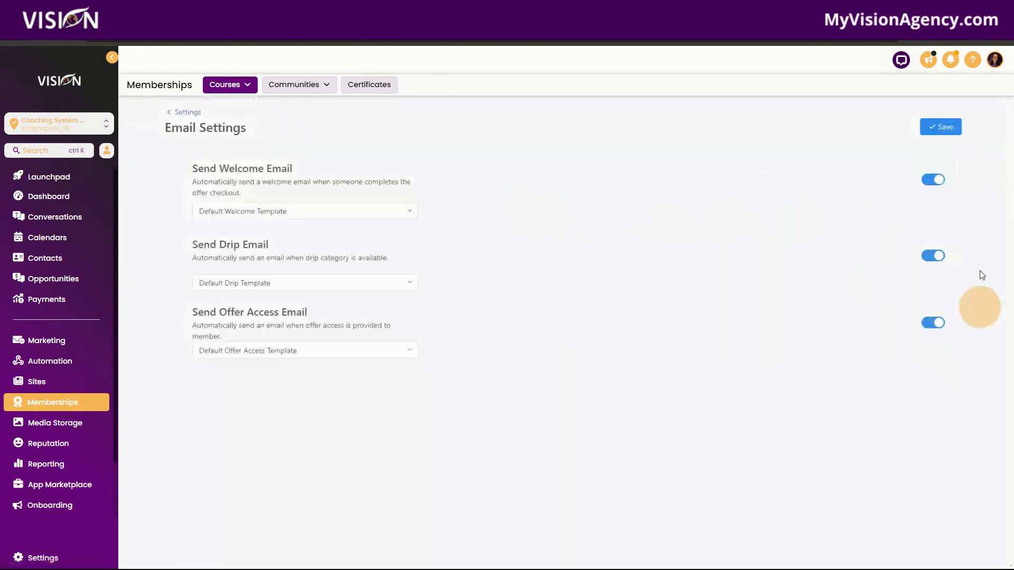
left_click(940, 185)
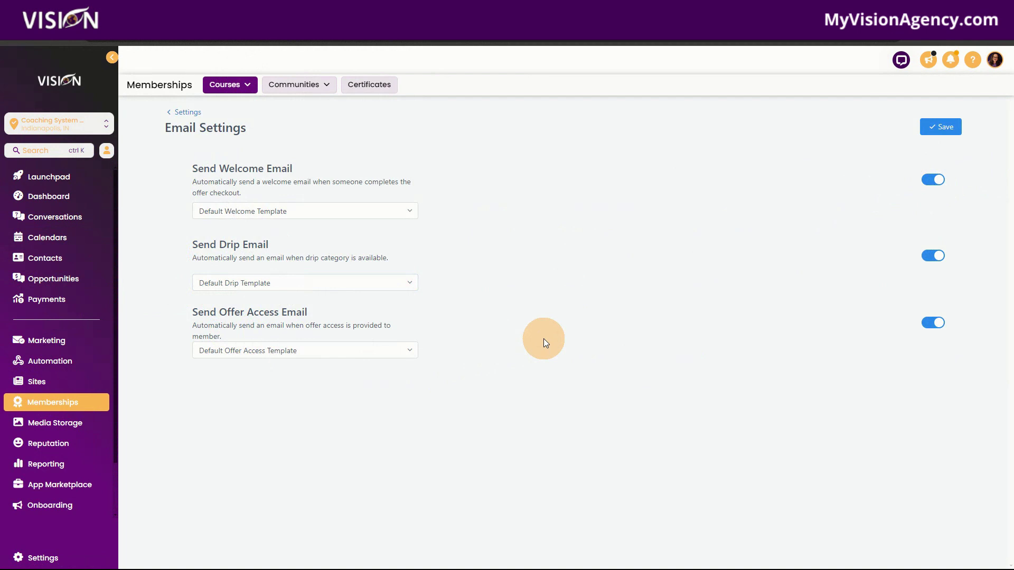
left_click(178, 111)
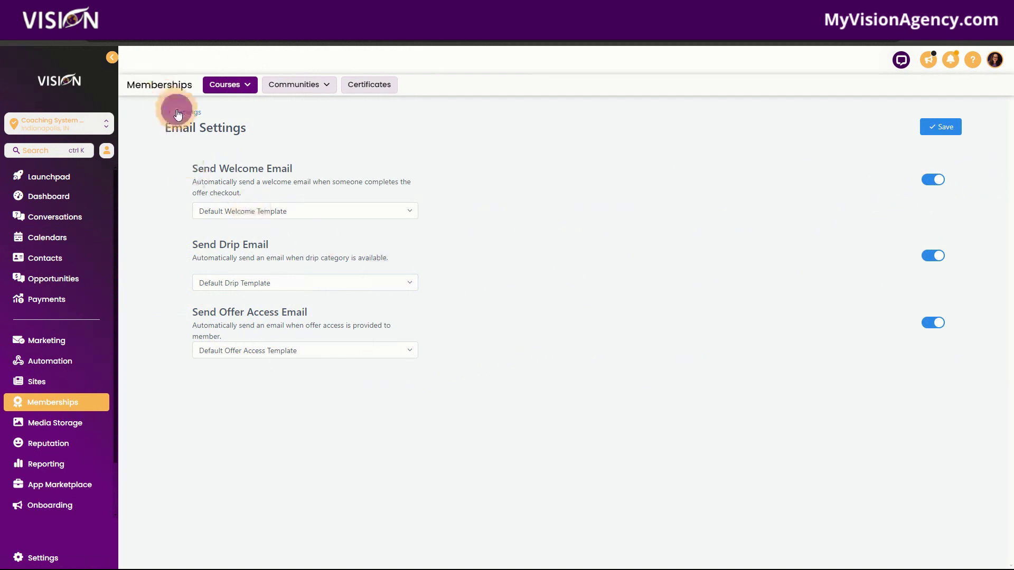
left_click(305, 95)
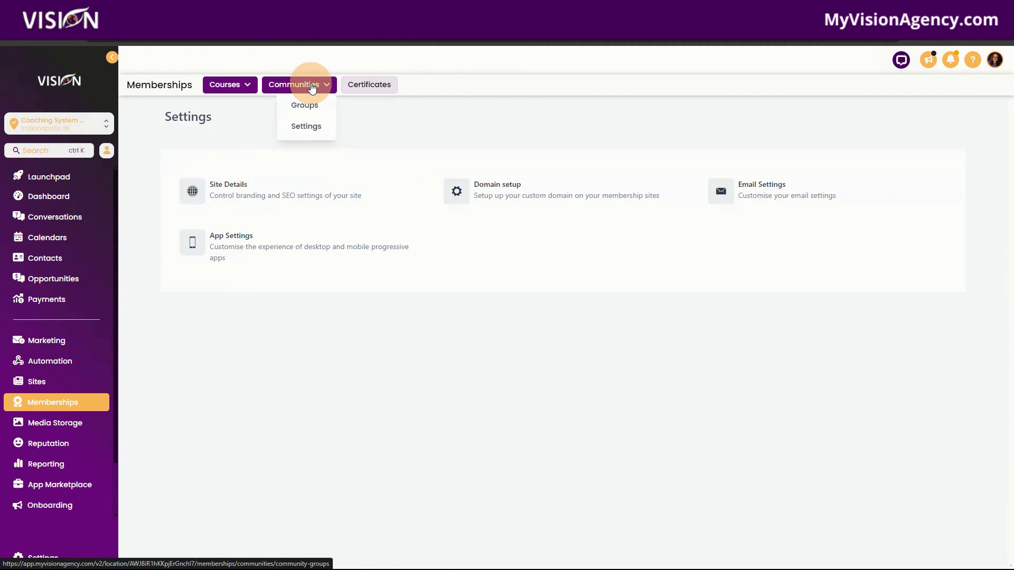
left_click(310, 89)
left_click(291, 88)
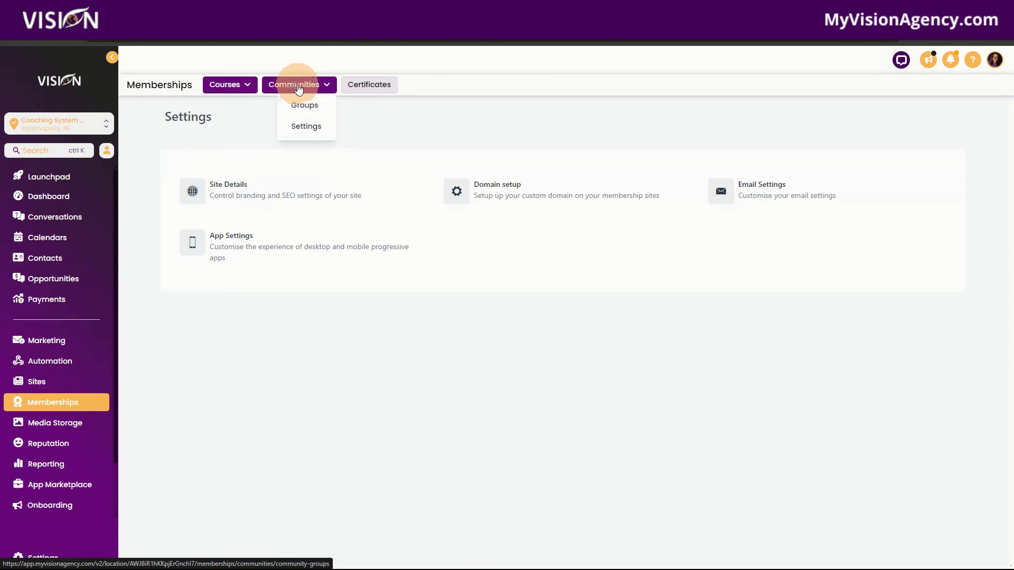
Examine the site info and branding in the courses' Site Details, and return to the settings overview
left_click(239, 84)
left_click(221, 198)
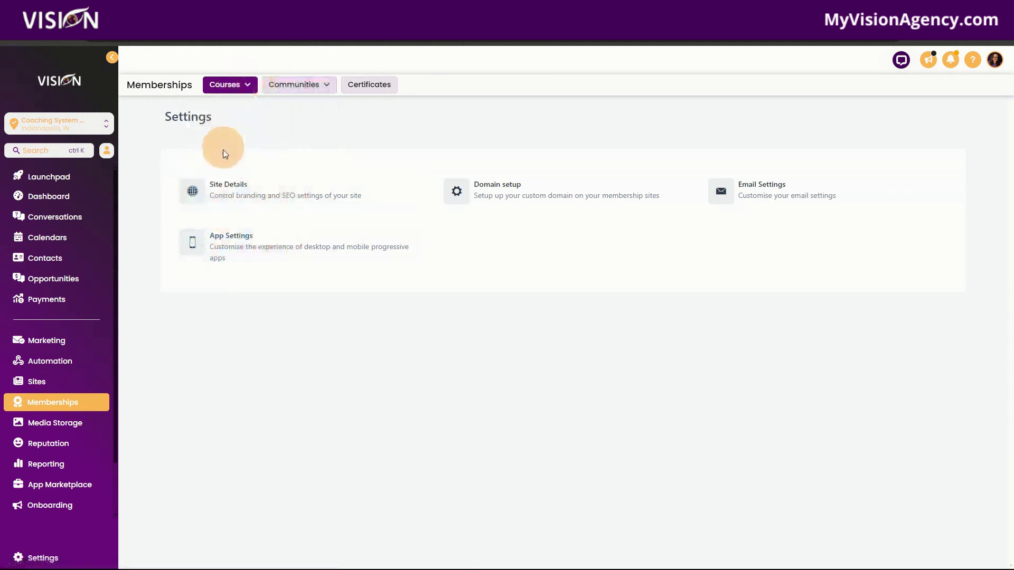
left_click(220, 194)
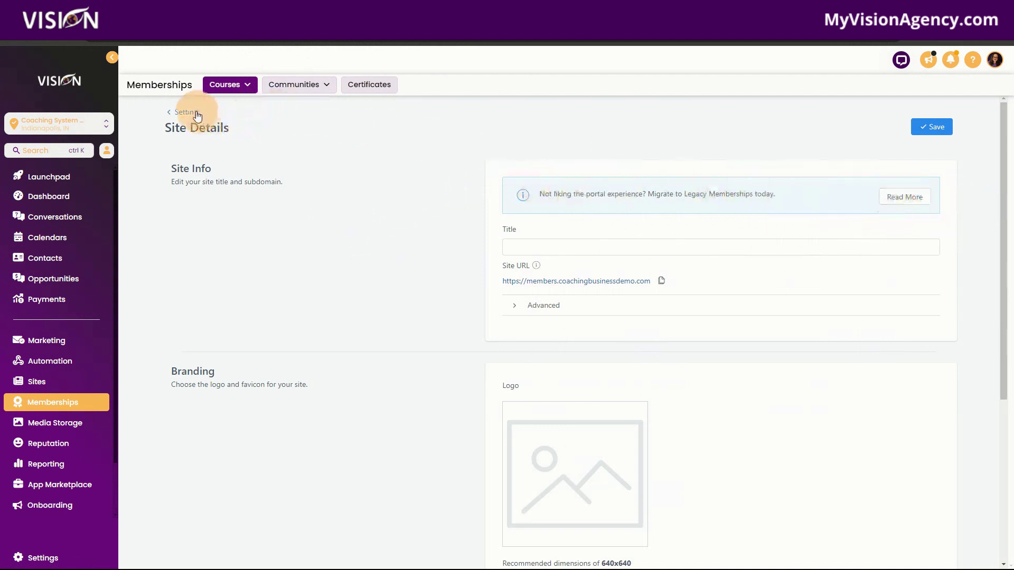
left_click_drag(217, 206, 538, 240)
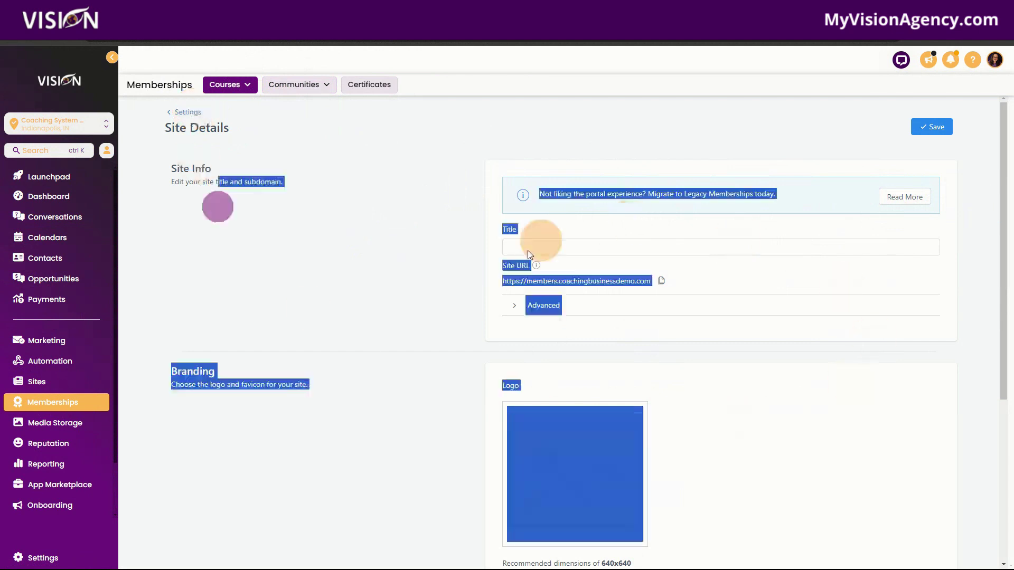
left_click(382, 214)
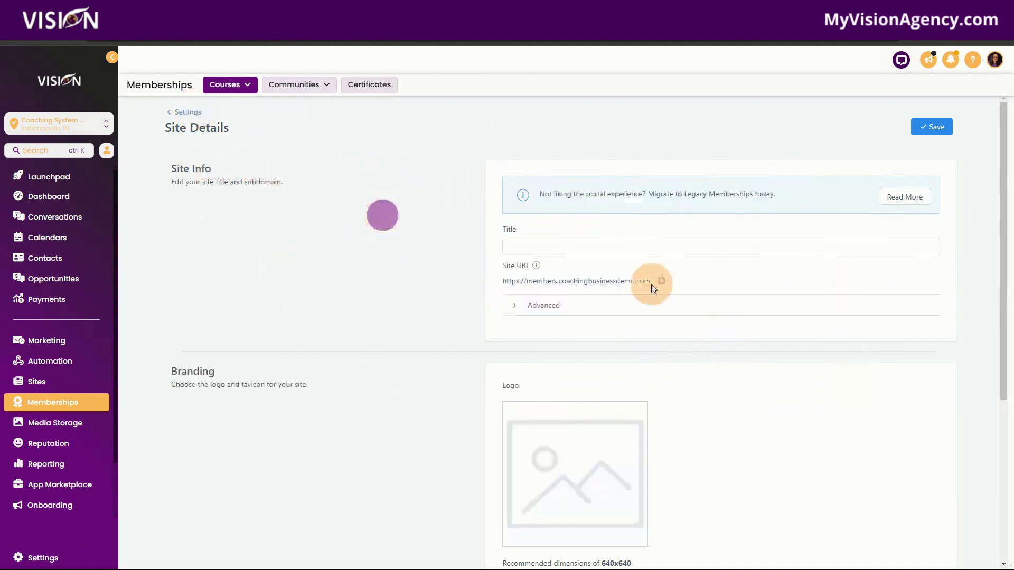
left_click(188, 112)
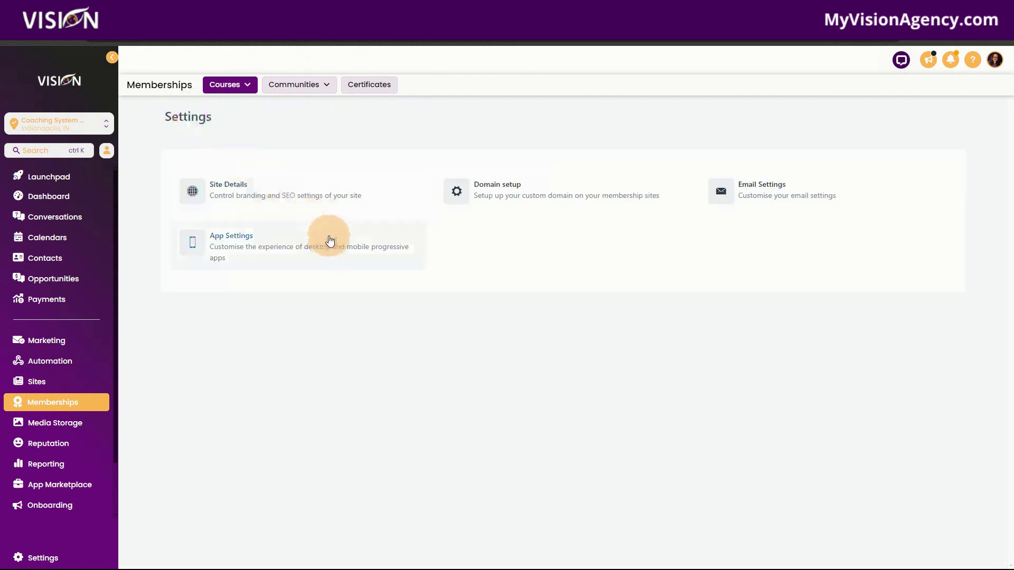
Examine the Domain Setup opened from the membership courses' settings, and return to the courses' settings overview
left_click(525, 195)
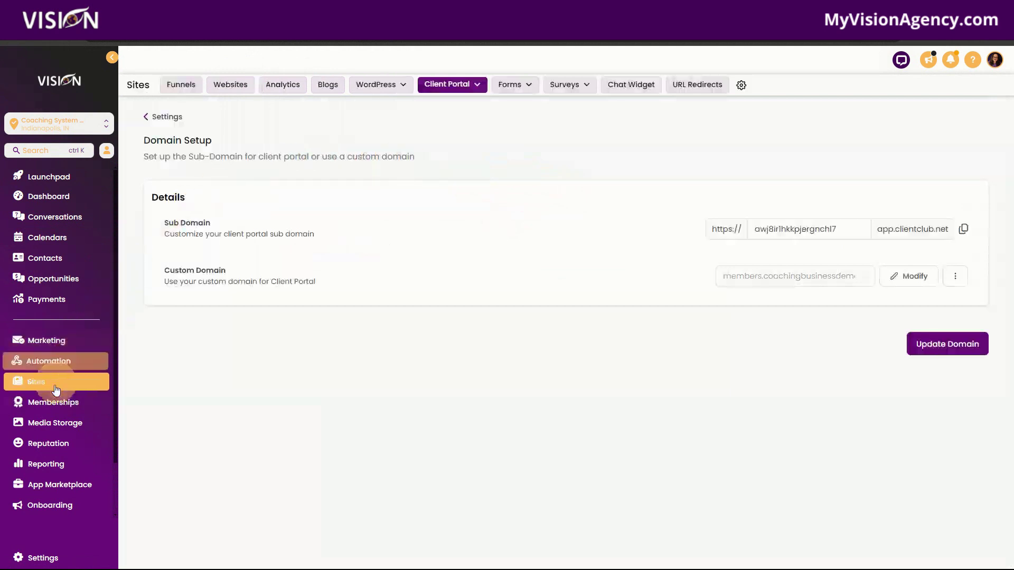
left_click(477, 86)
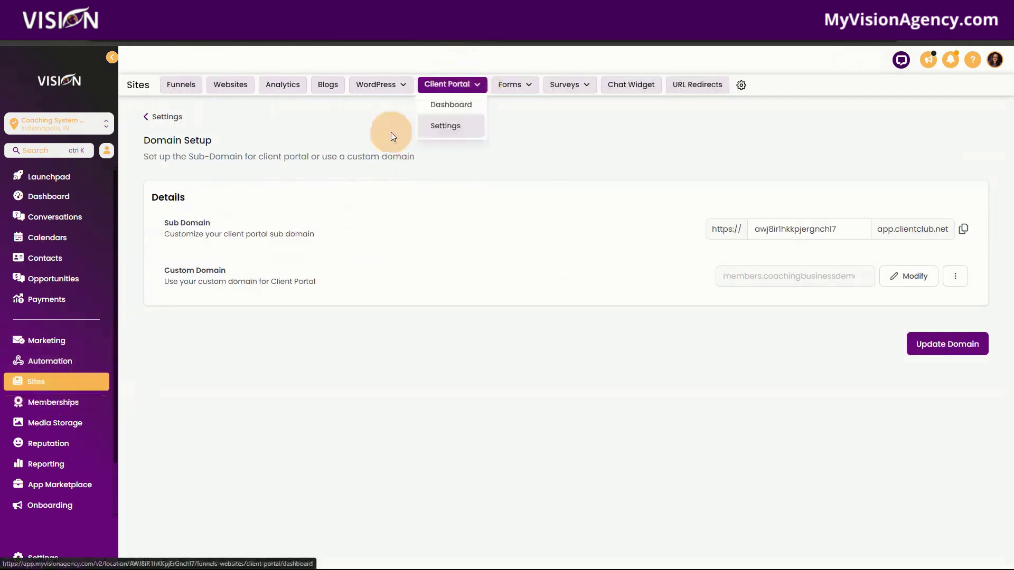
left_click(77, 403)
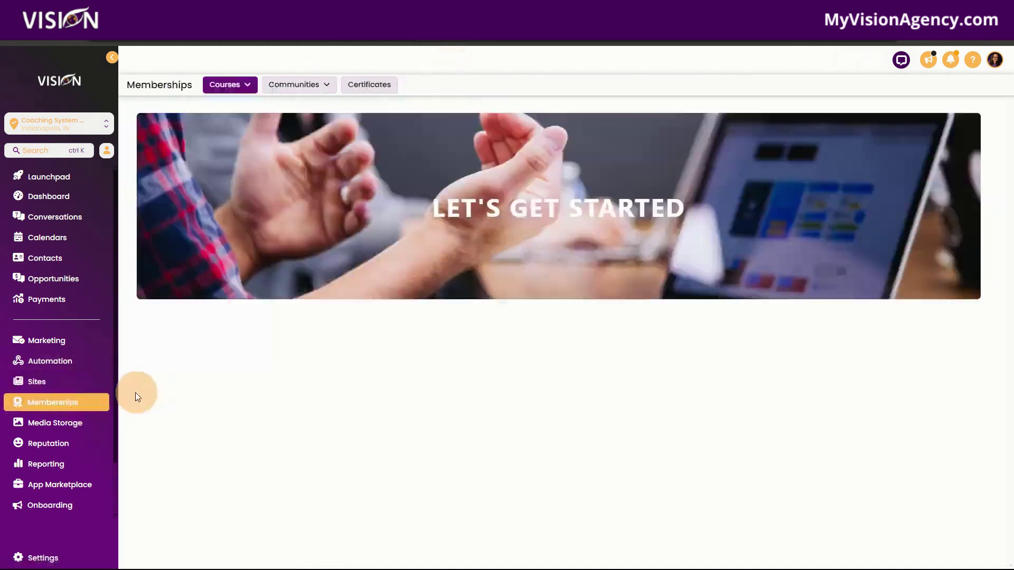
left_click(227, 84)
left_click(233, 204)
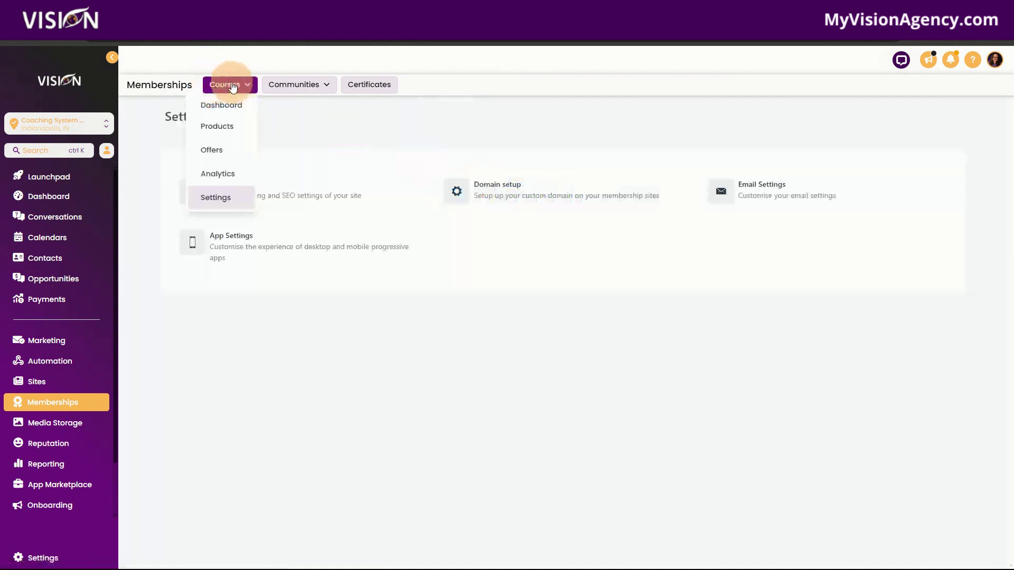
mouse_move(222, 85)
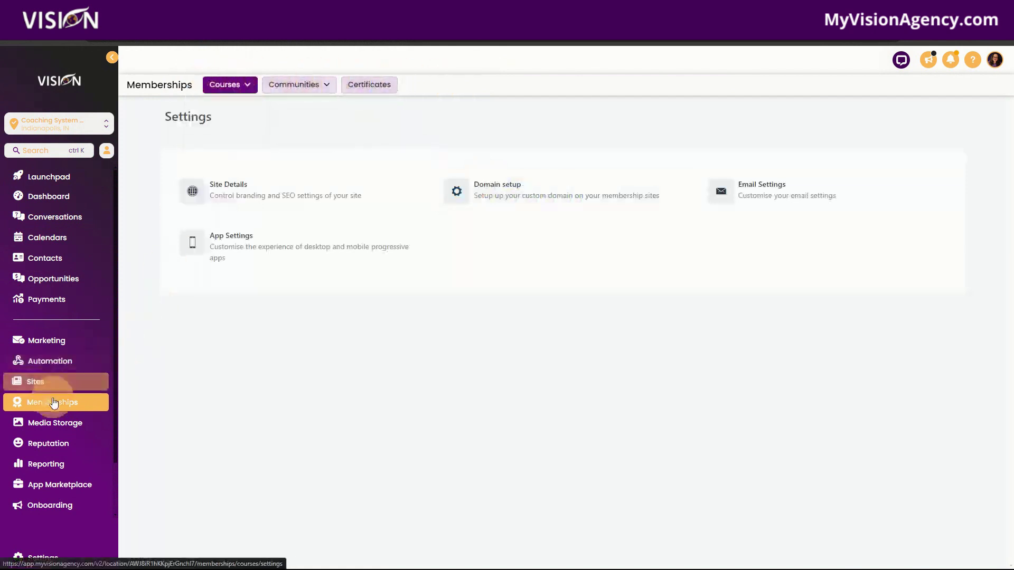
left_click(546, 193)
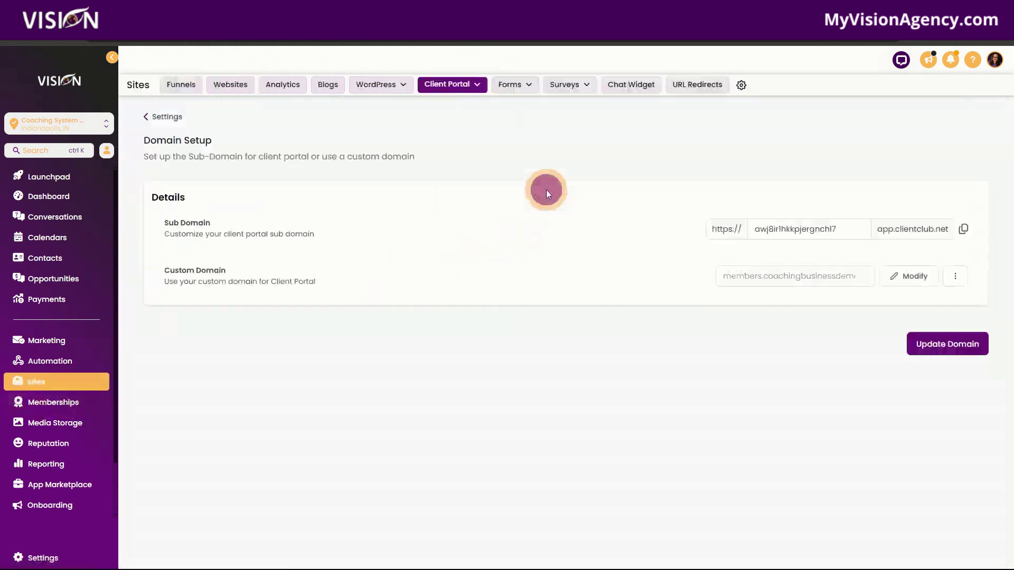
mouse_move(462, 79)
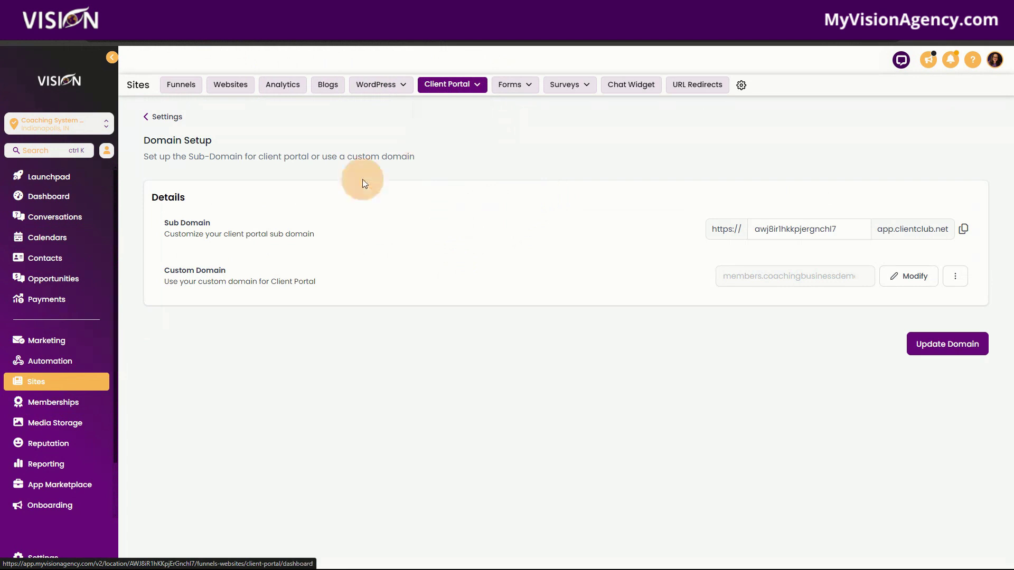
left_click(59, 403)
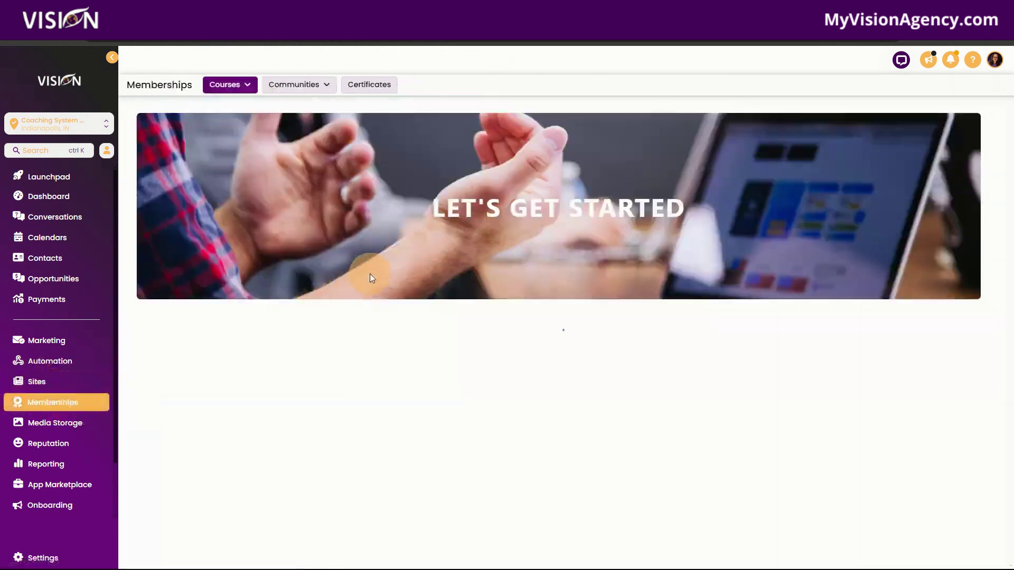
mouse_move(227, 86)
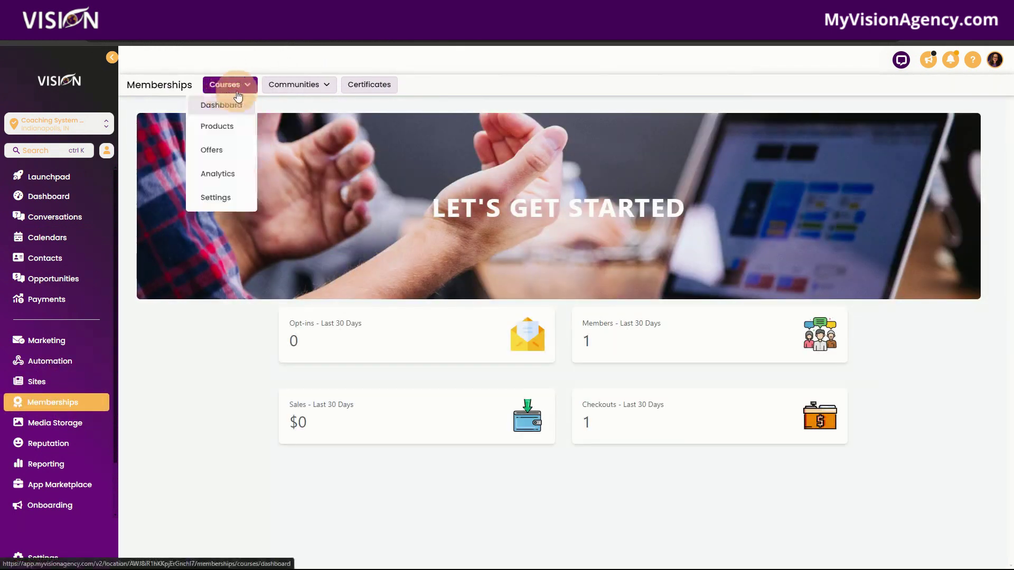
left_click(224, 197)
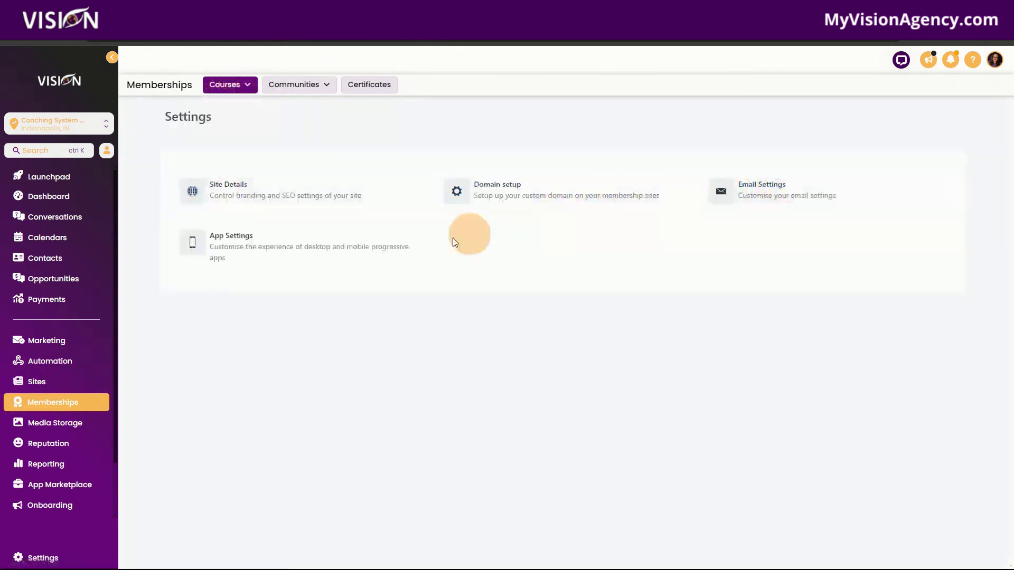
Examine the app details, icon and colors in the courses' App Settings, and try switching Enable PWA on and off
left_click(235, 251)
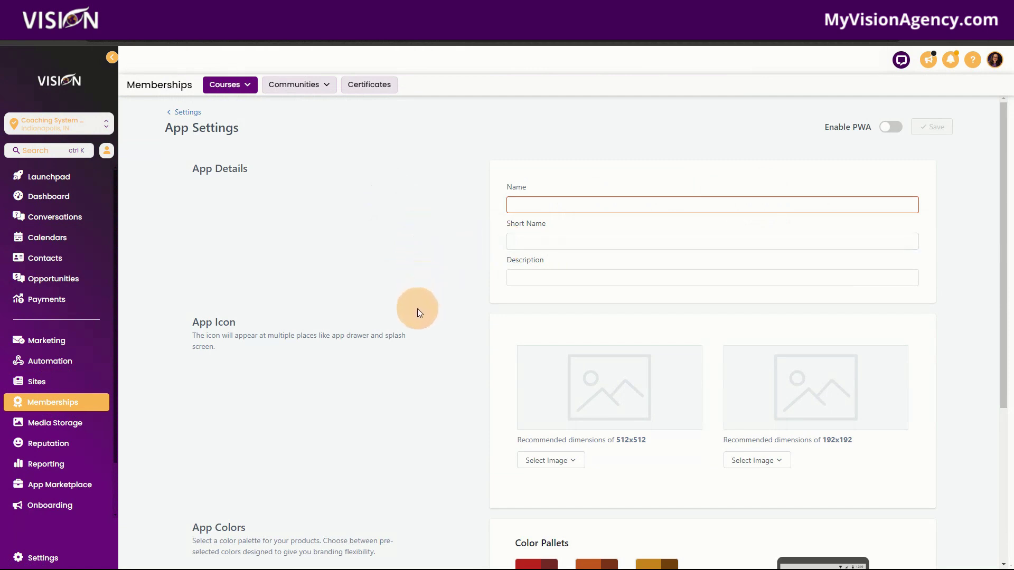
scroll(417, 308, "down", 4)
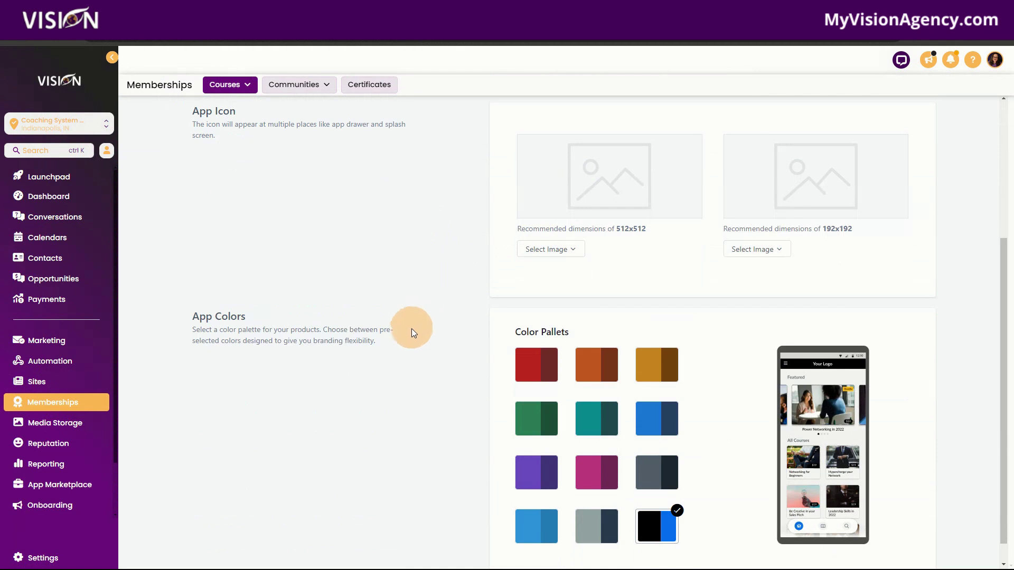
scroll(416, 343, "up", 4)
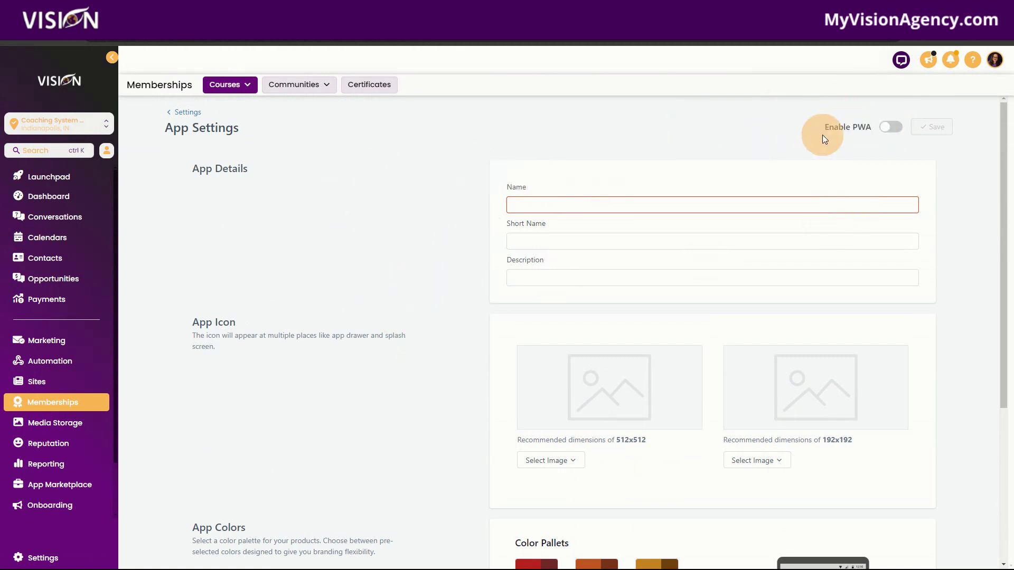
left_click(886, 128)
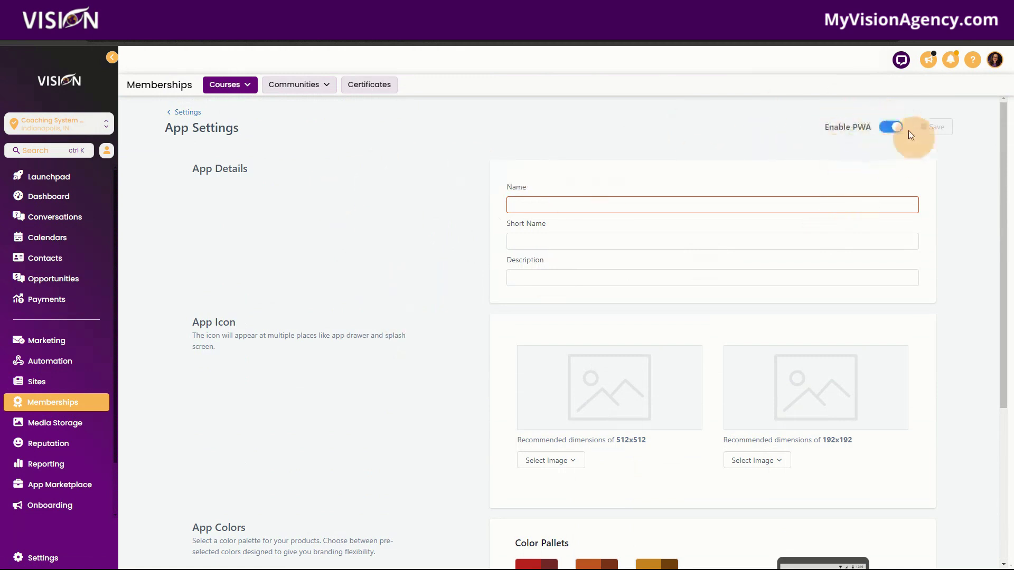
left_click(893, 129)
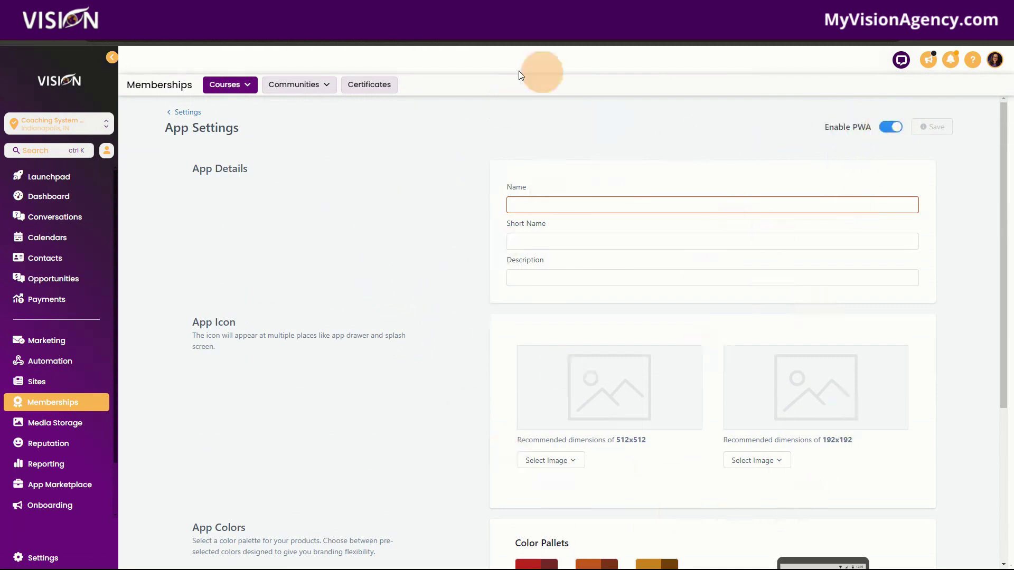
left_click(882, 131)
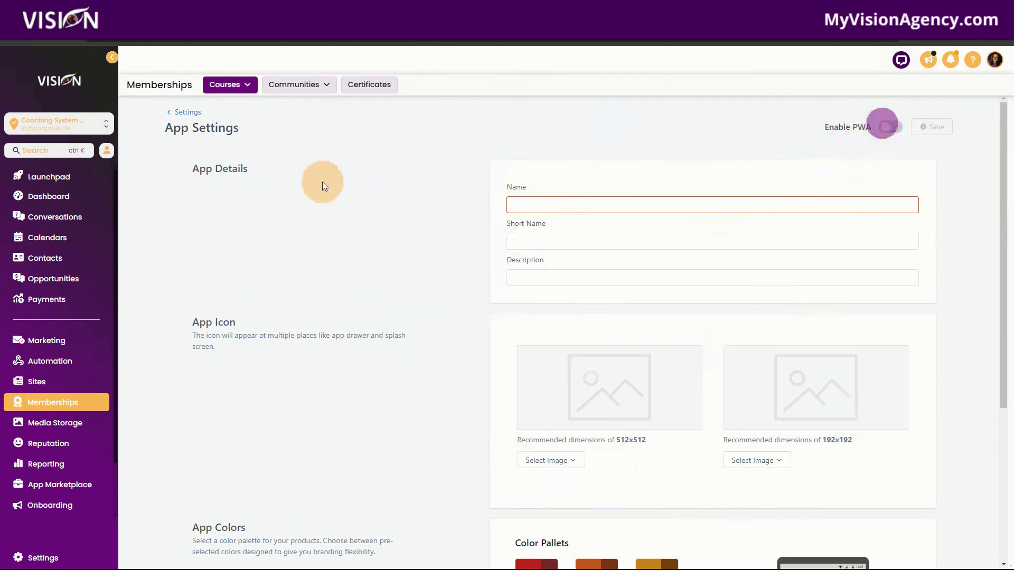
left_click(237, 87)
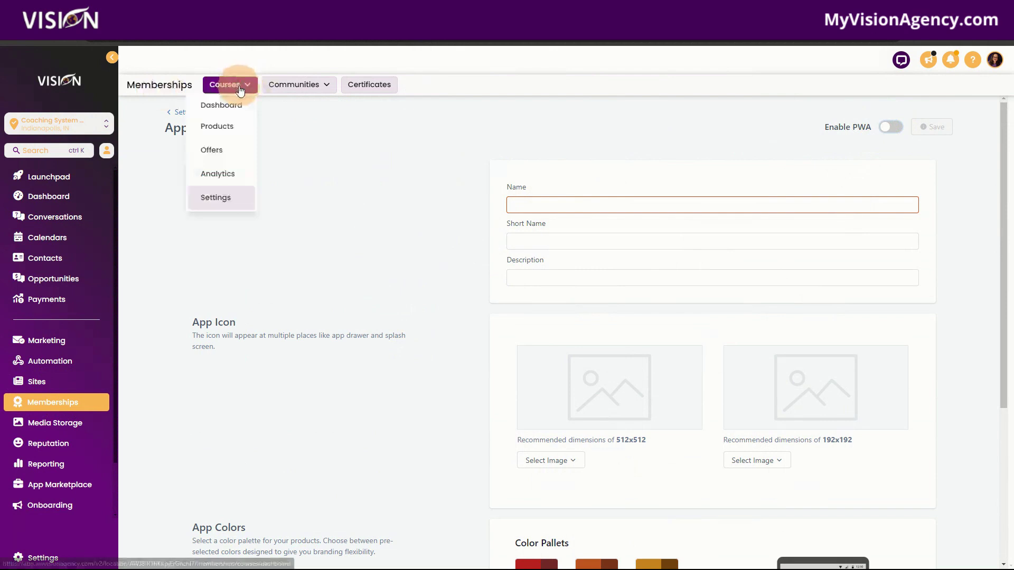
left_click(253, 197)
Compare the communities' Domain Setup with the one in the client portal settings, and return to the communities' Domain Setup
left_click(300, 87)
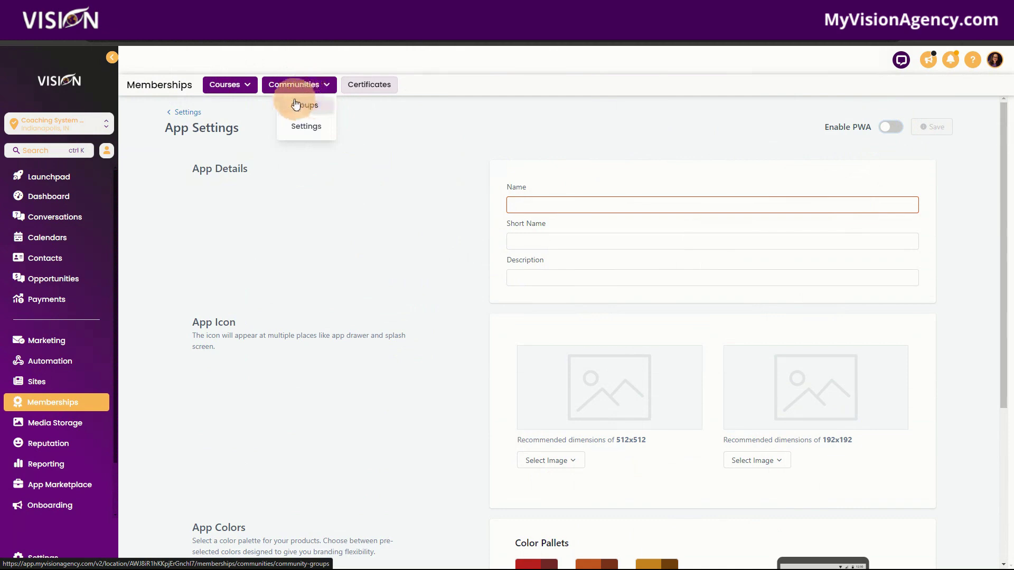
left_click(309, 126)
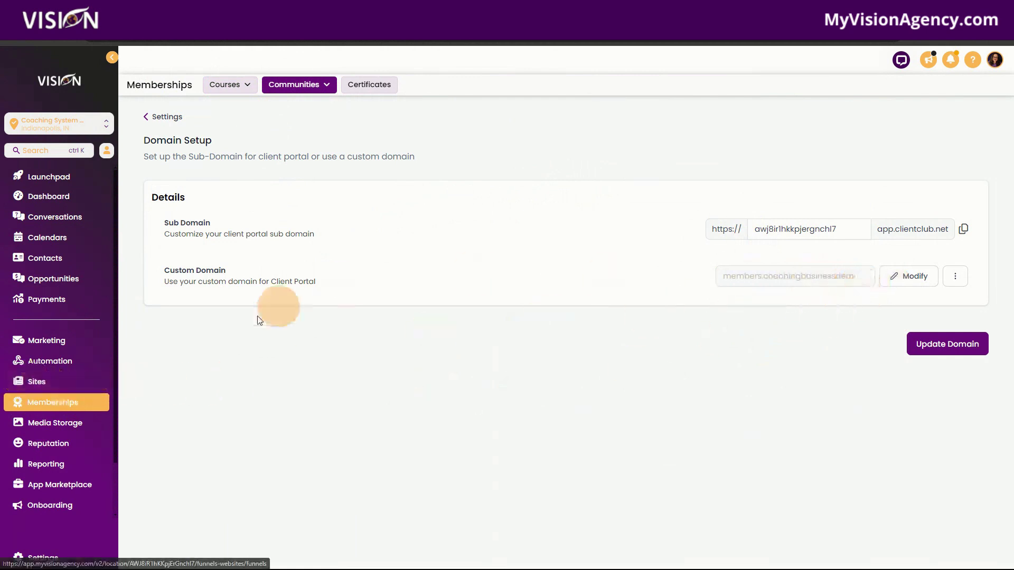
left_click(37, 381)
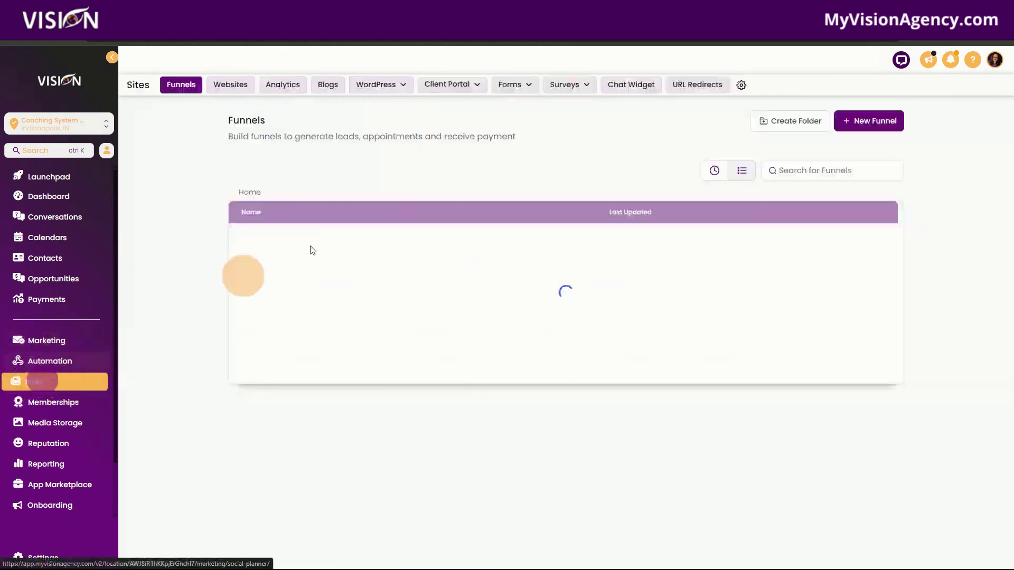
mouse_move(482, 89)
left_click(454, 126)
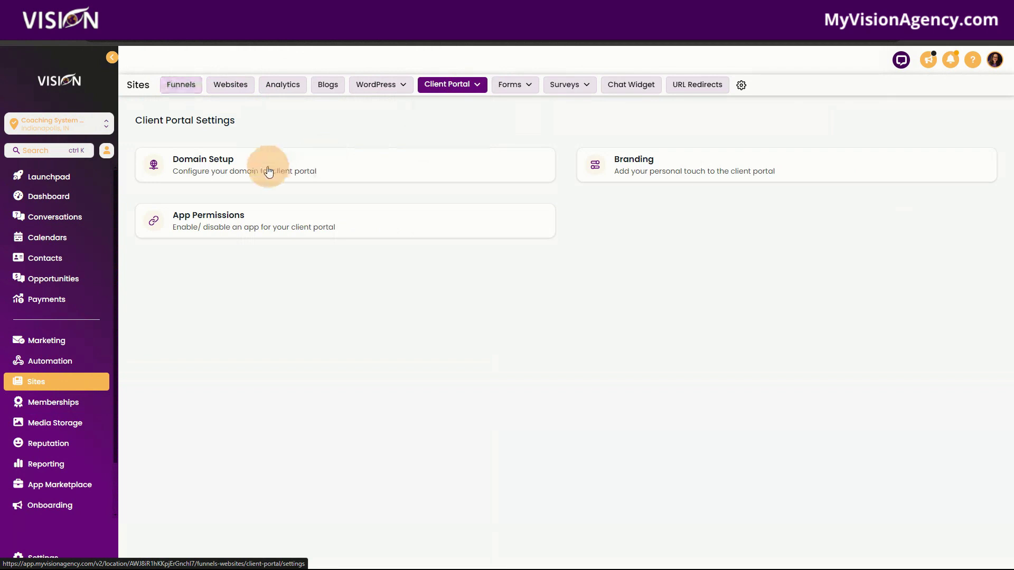
left_click(210, 168)
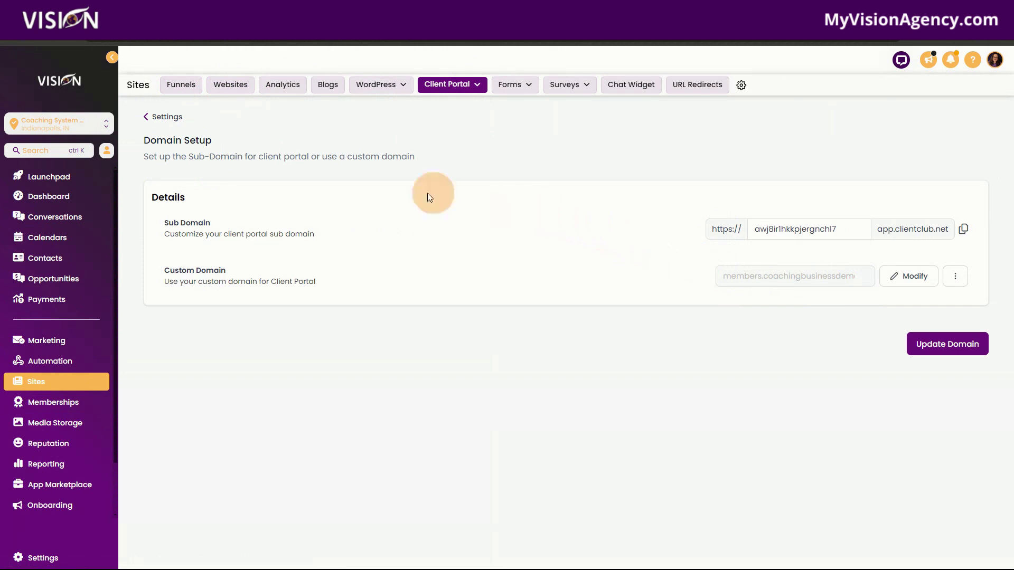
left_click(53, 406)
left_click(296, 83)
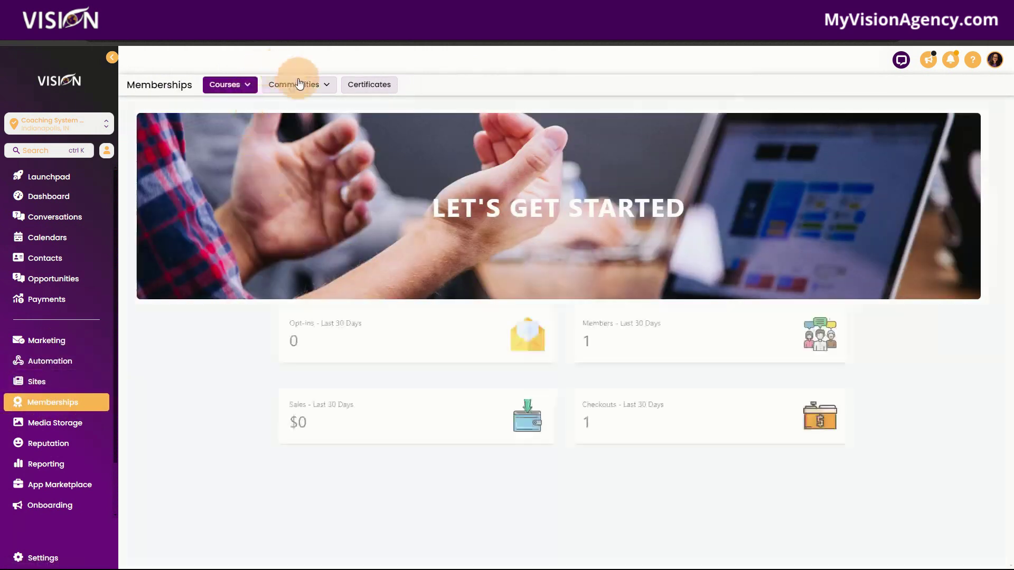
left_click(304, 125)
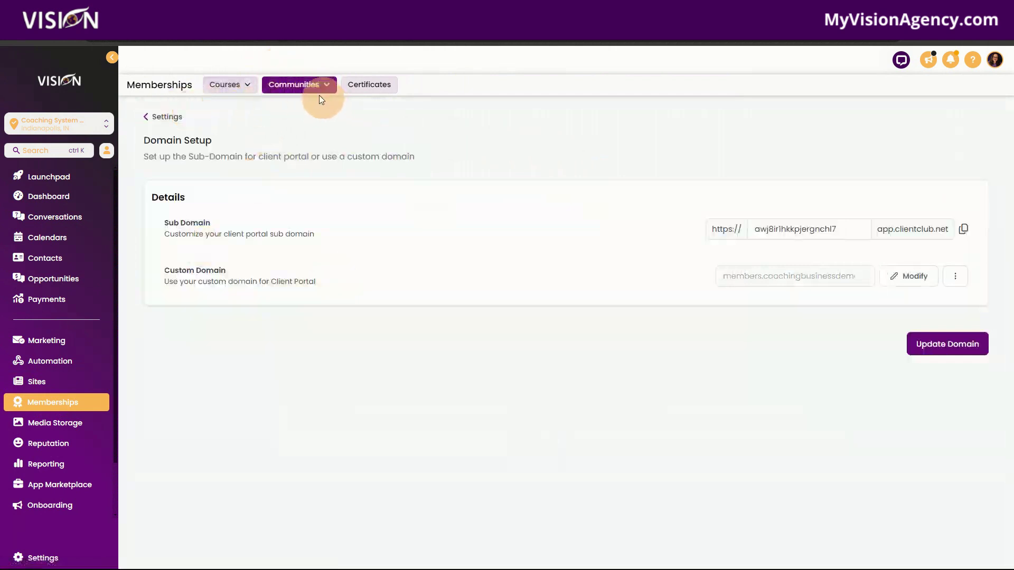
Log in to the Paid Members community group from the community groups list and look at its app switcher
left_click(321, 100)
left_click(304, 105)
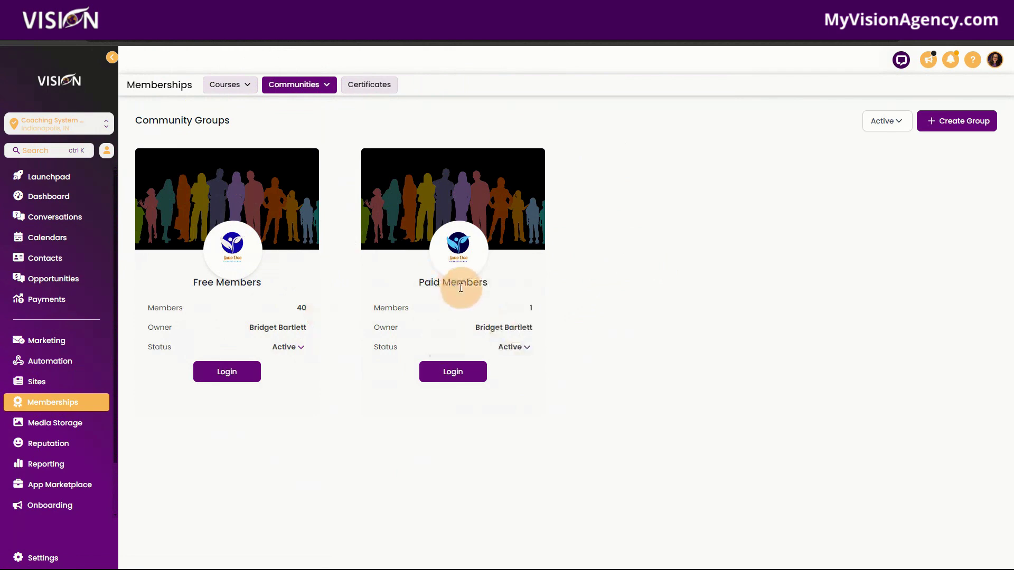
left_click(448, 371)
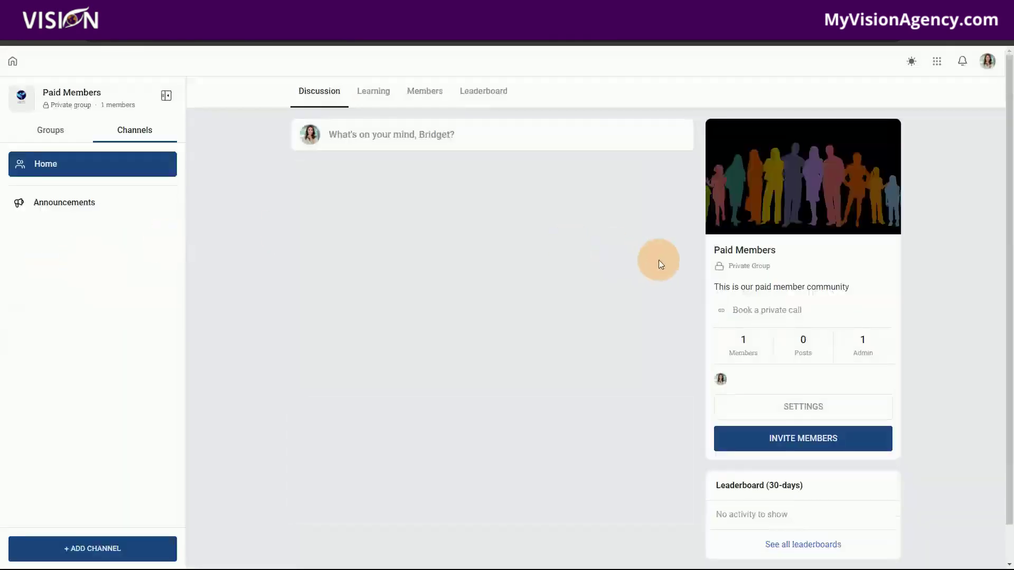
left_click(937, 63)
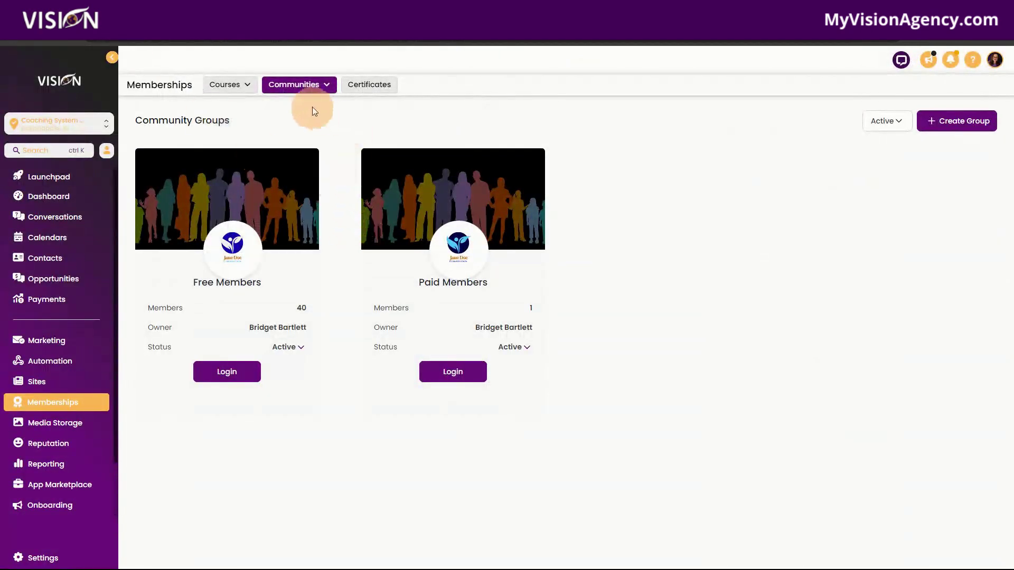
Enable Communities, Courses and Affiliates as child apps in the client portal's App Permissions
left_click(296, 85)
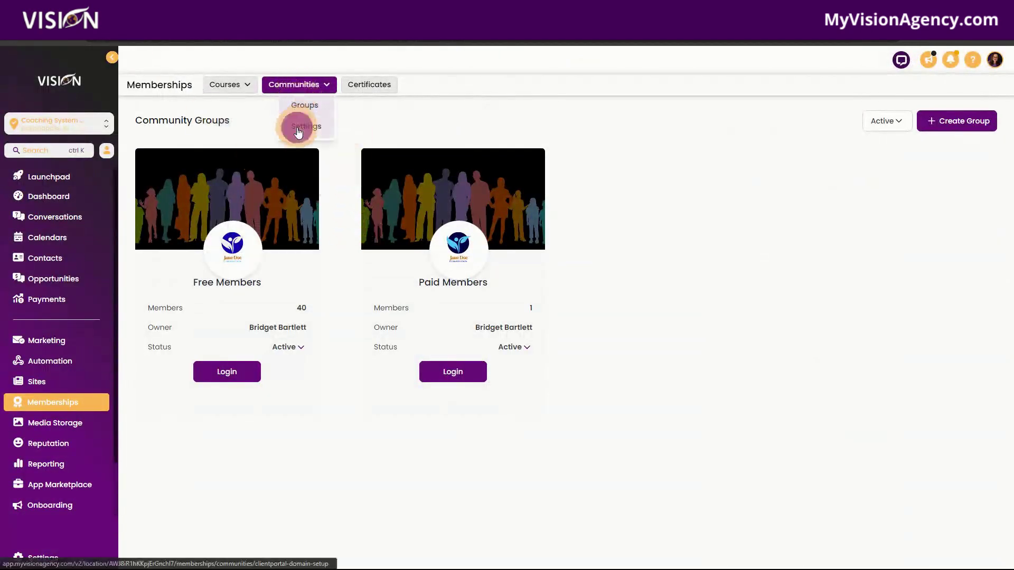
left_click(296, 126)
left_click(149, 117)
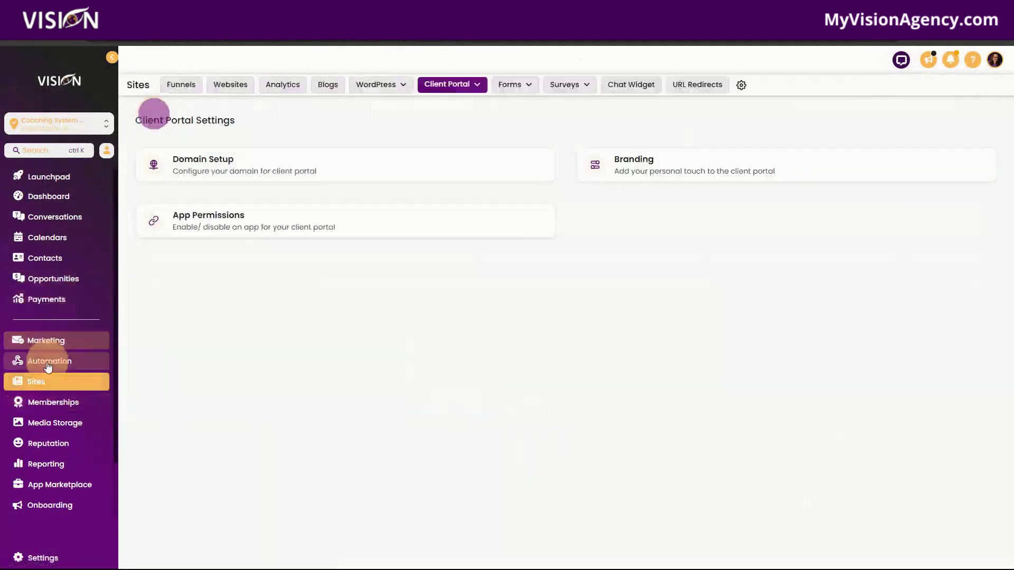
mouse_move(475, 87)
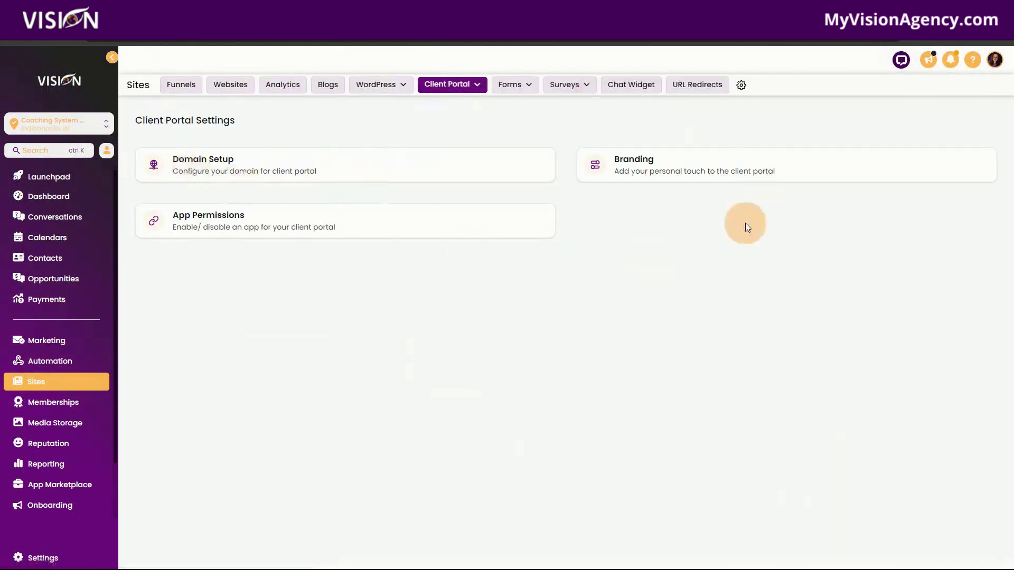
left_click(234, 226)
left_click(966, 244)
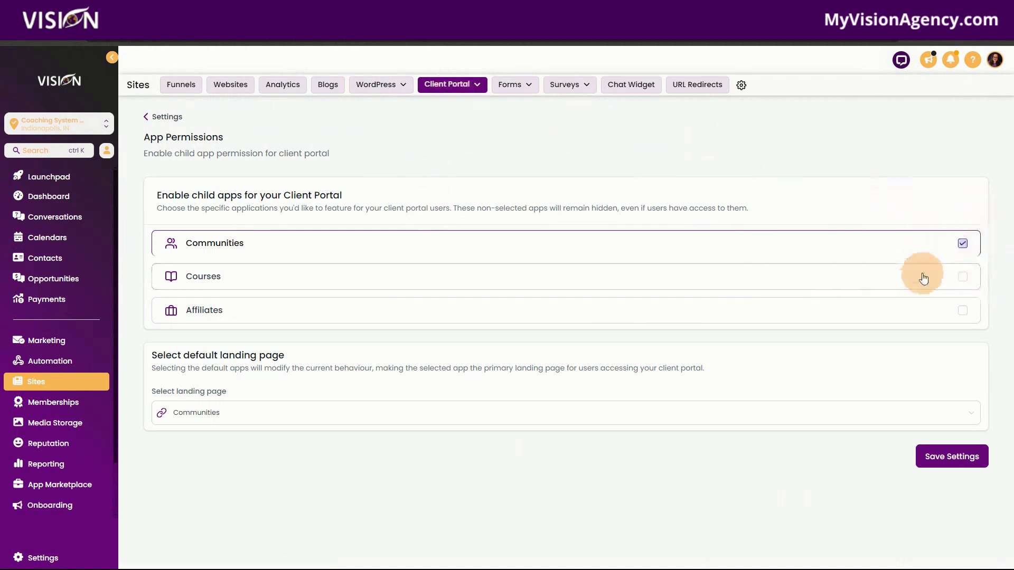
left_click(964, 278)
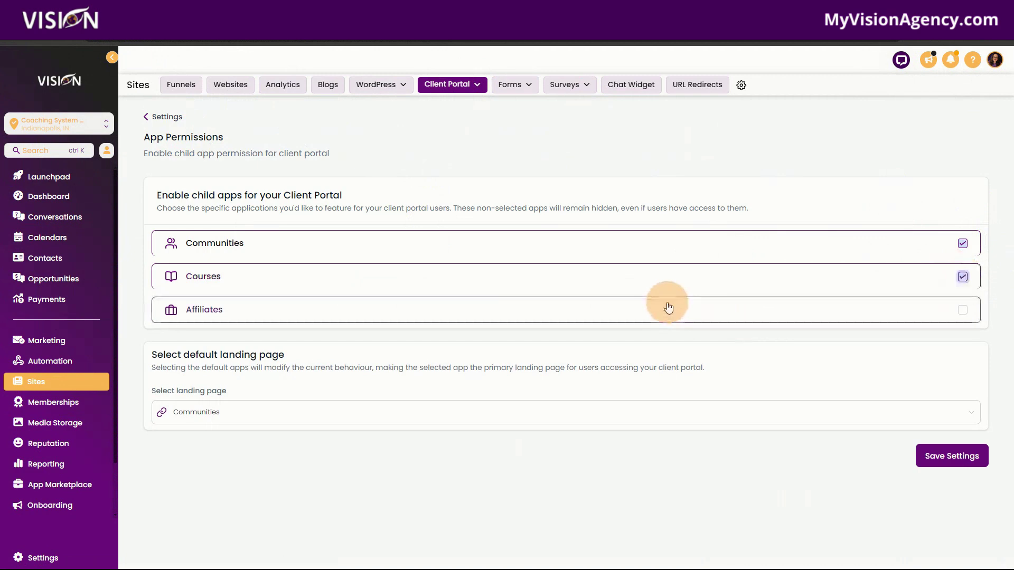
left_click(962, 310)
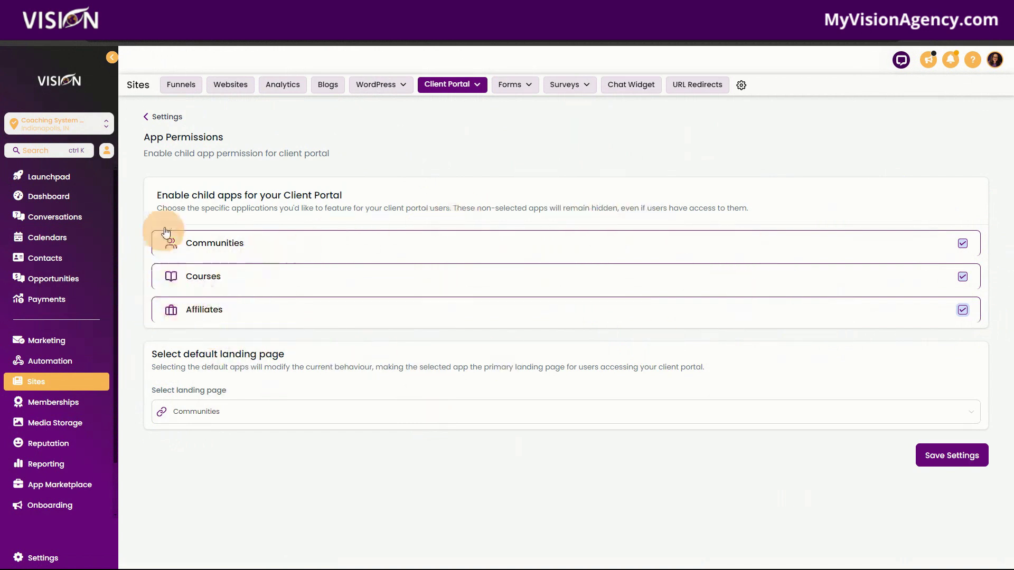
left_click(981, 238)
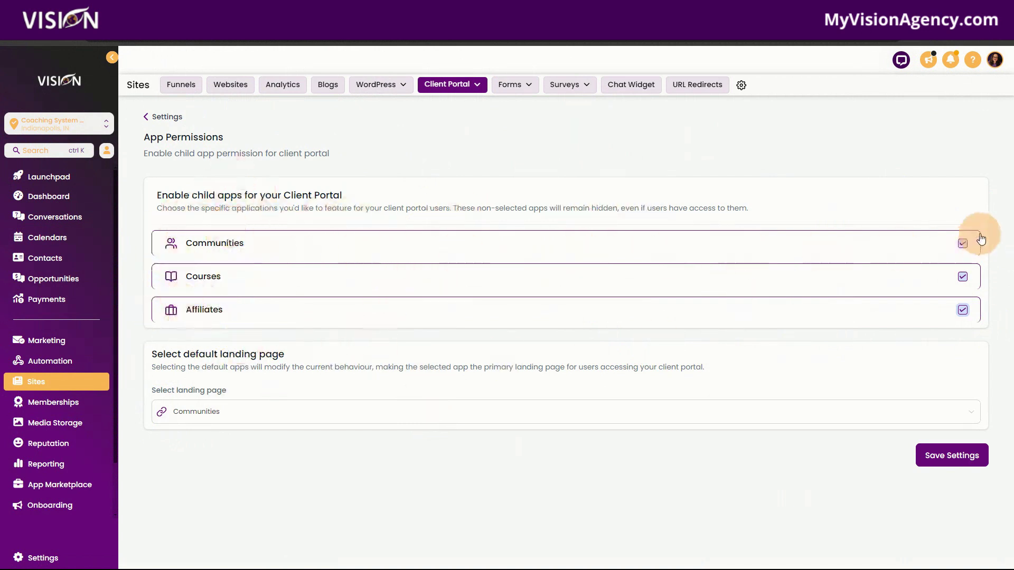
left_click(963, 314)
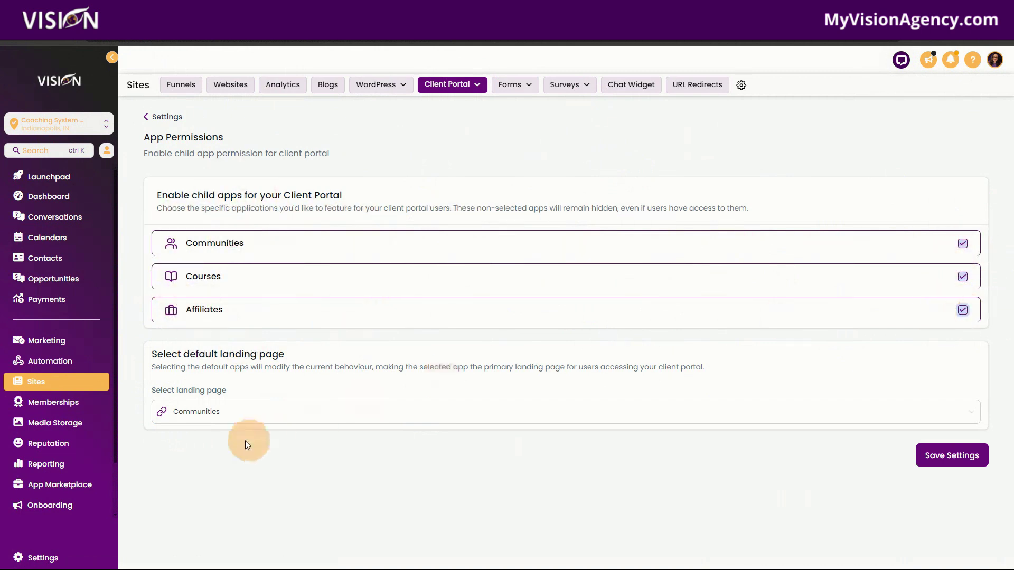
Check the default landing page setting, open the profile editor from the Paid Members community, and look over the client portal home page
left_click(210, 416)
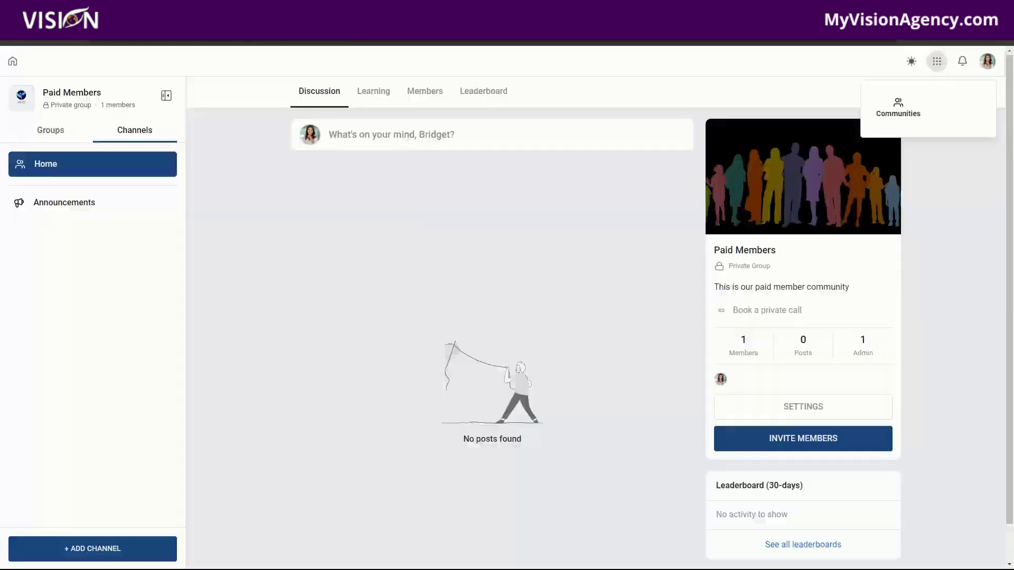
left_click(988, 62)
left_click(951, 184)
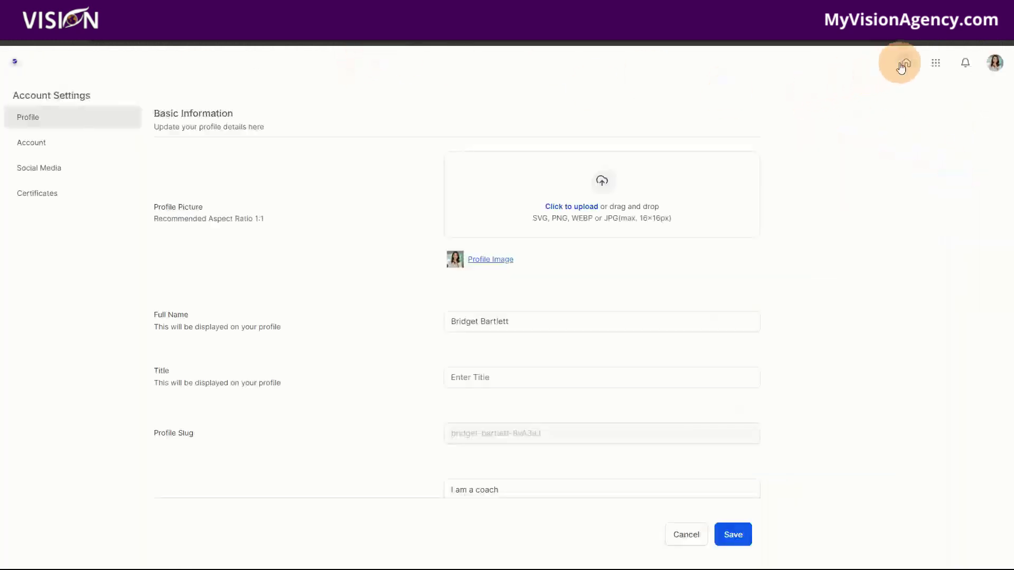
left_click(902, 66)
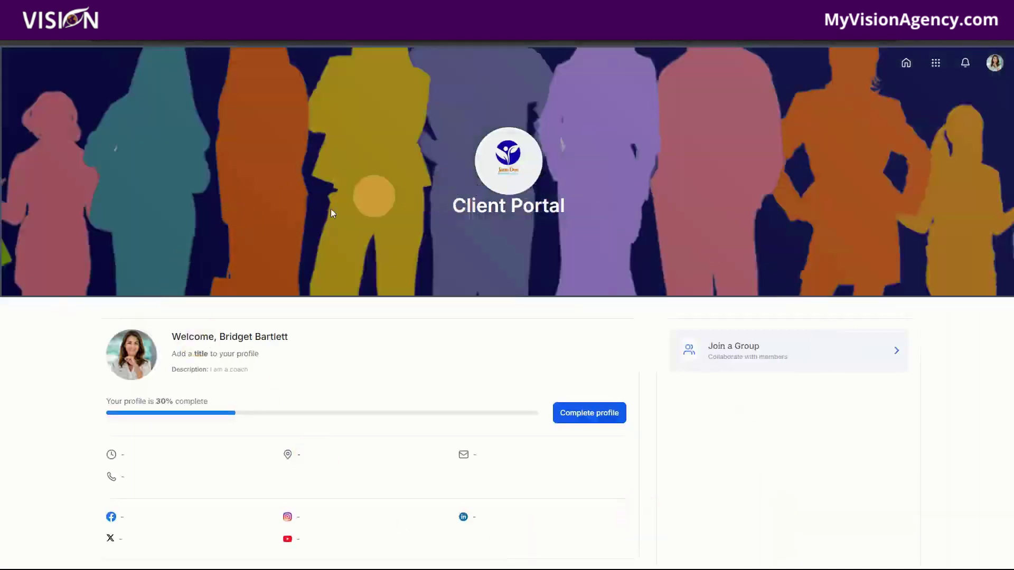
scroll(774, 407, "down", 3)
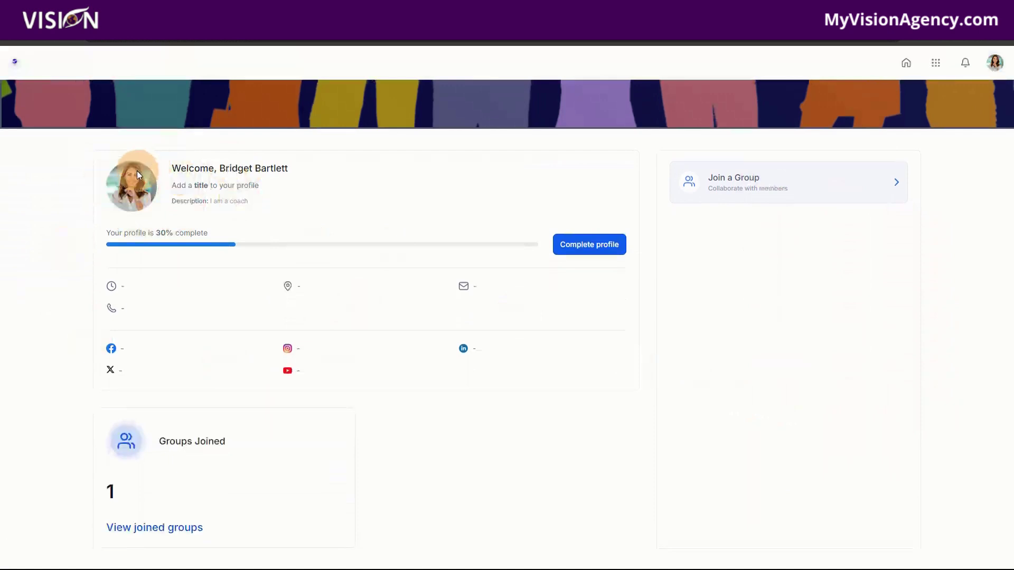
scroll(683, 433, "up", 3)
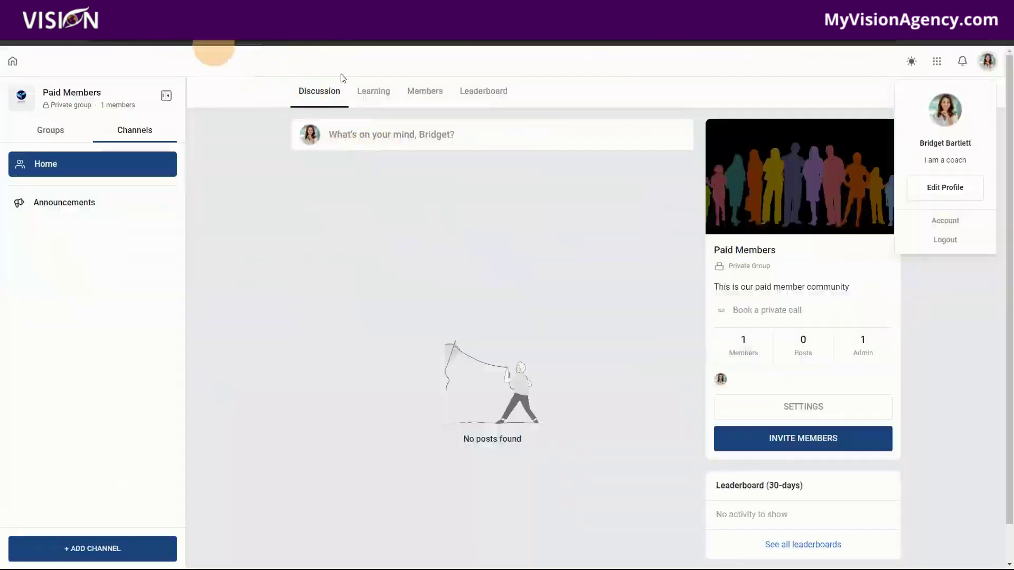
Compare the app switchers of the Paid Members community and the client portal home page, and view the default landing page options
left_click(937, 62)
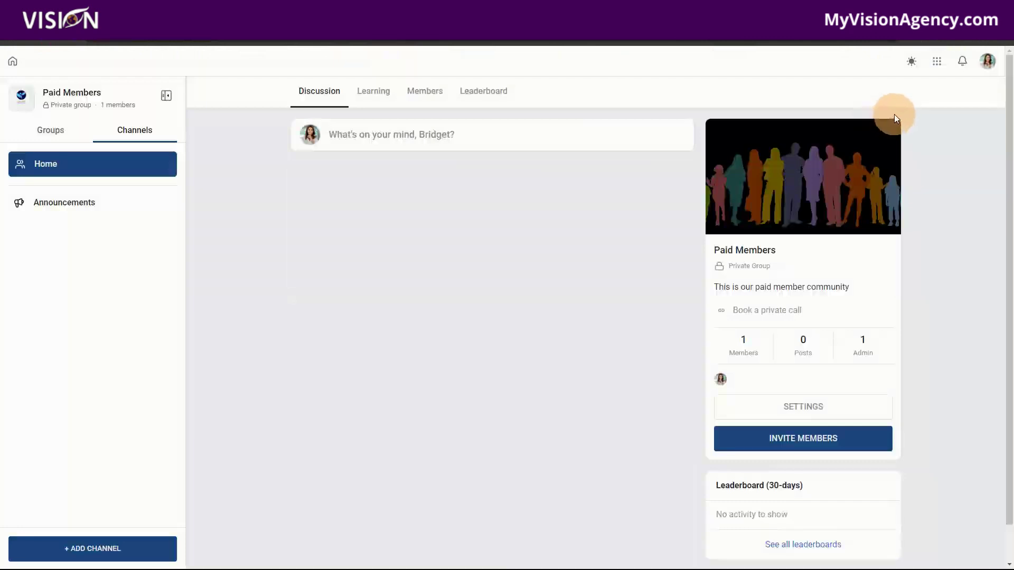
left_click(937, 61)
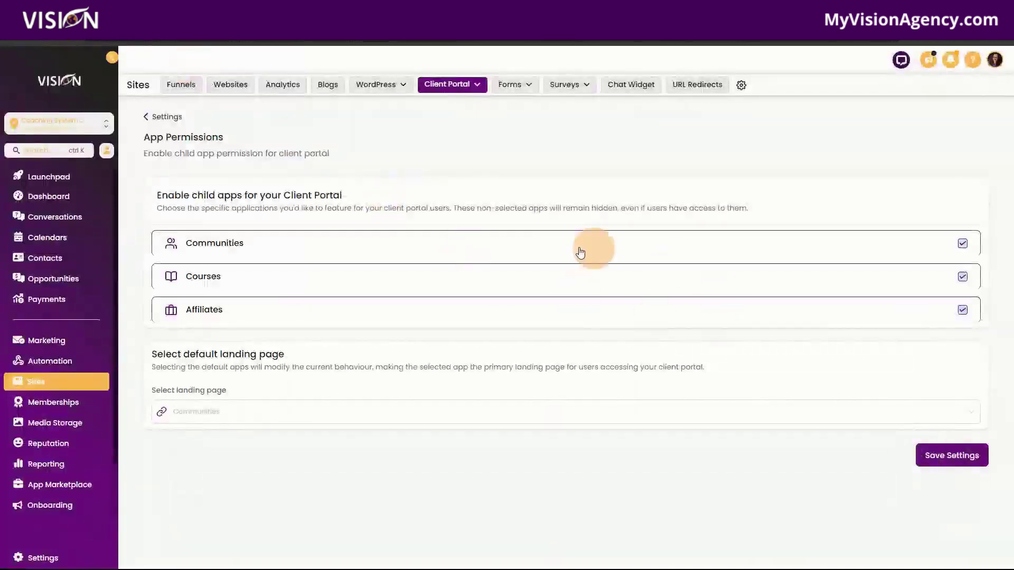
left_click(203, 412)
left_click(216, 415)
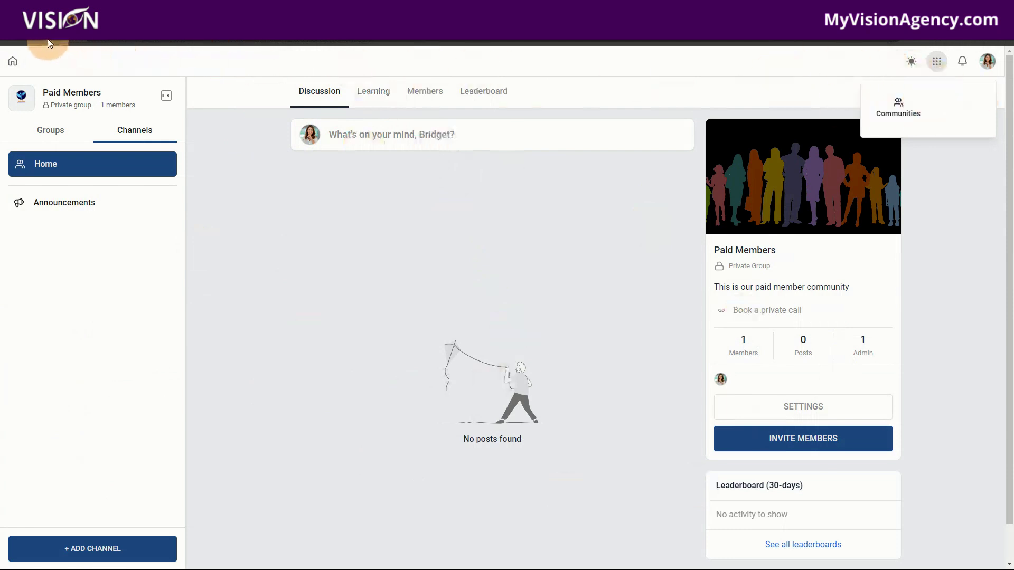
left_click(934, 63)
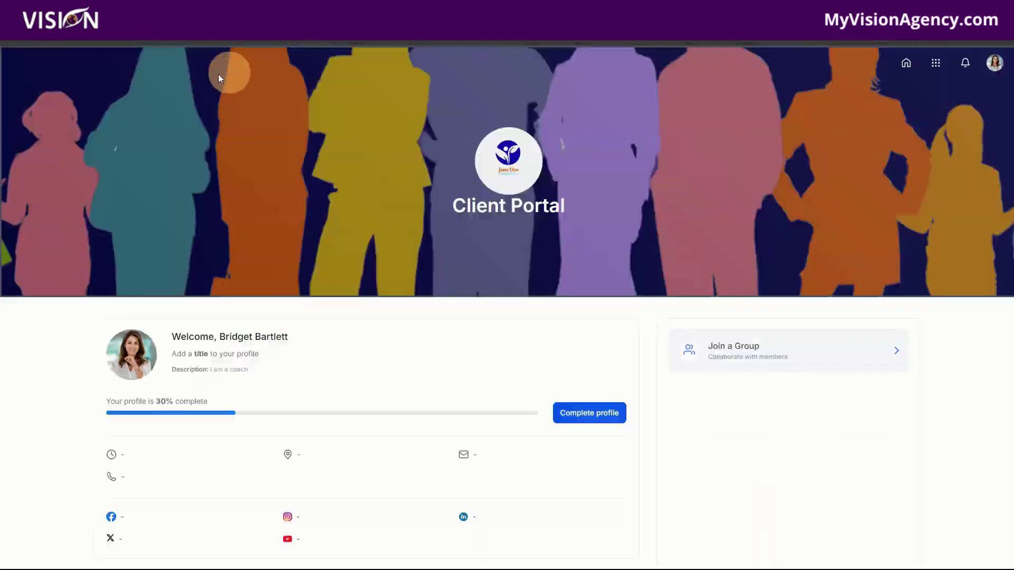
left_click(940, 66)
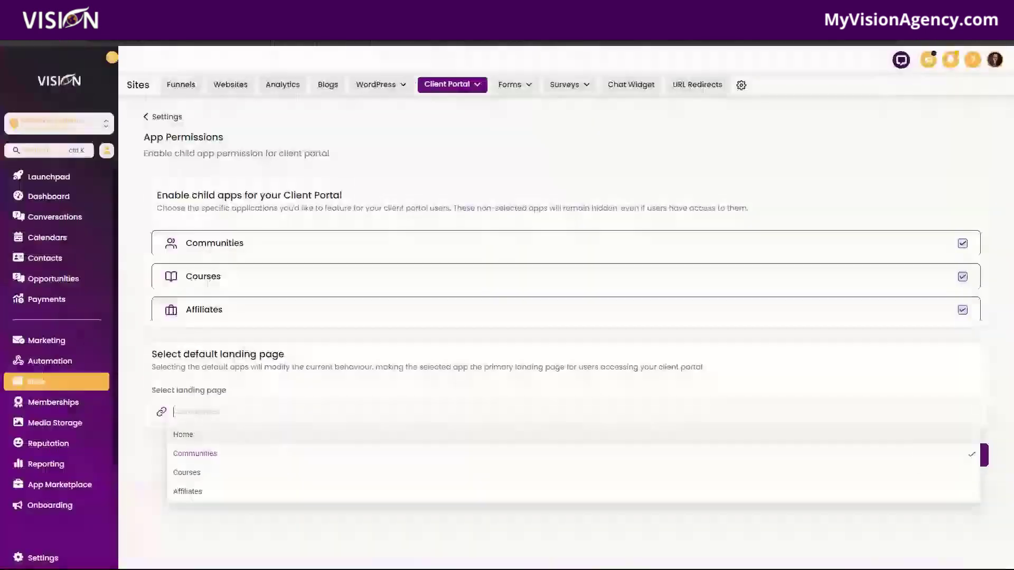
Save the app permissions with Communities as the default landing page, and return to the client portal settings
left_click(385, 181)
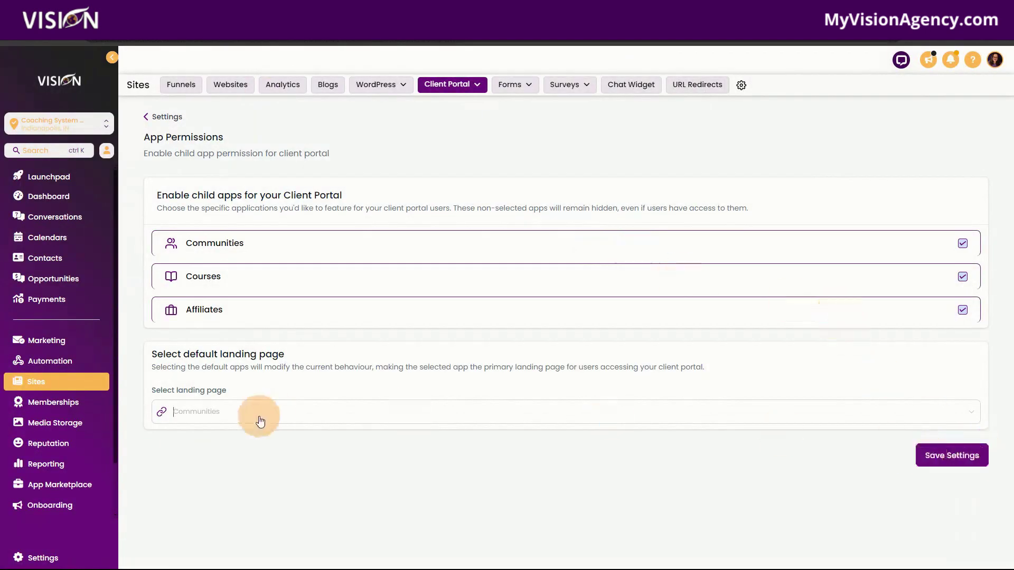
left_click(948, 455)
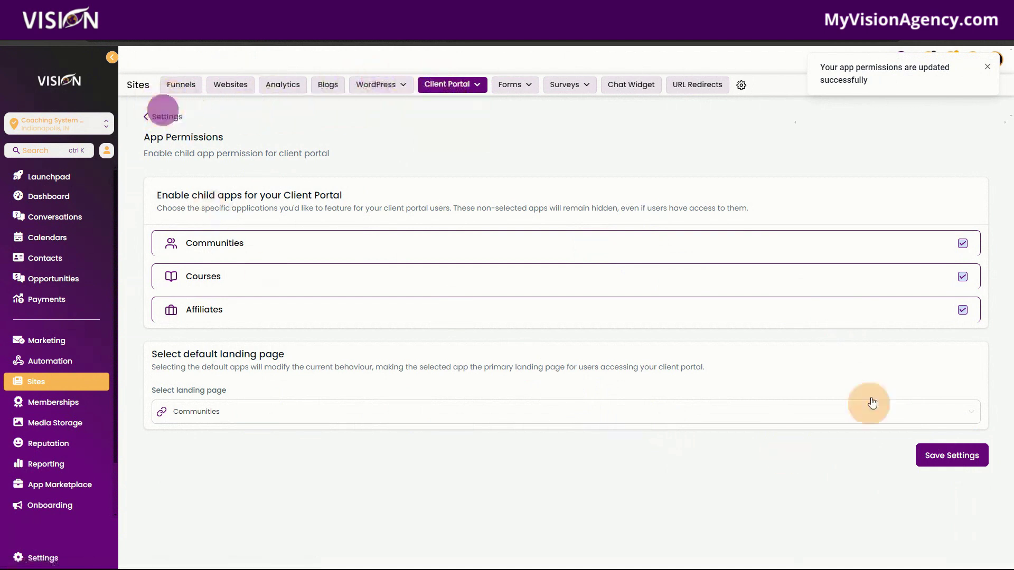
left_click(966, 288)
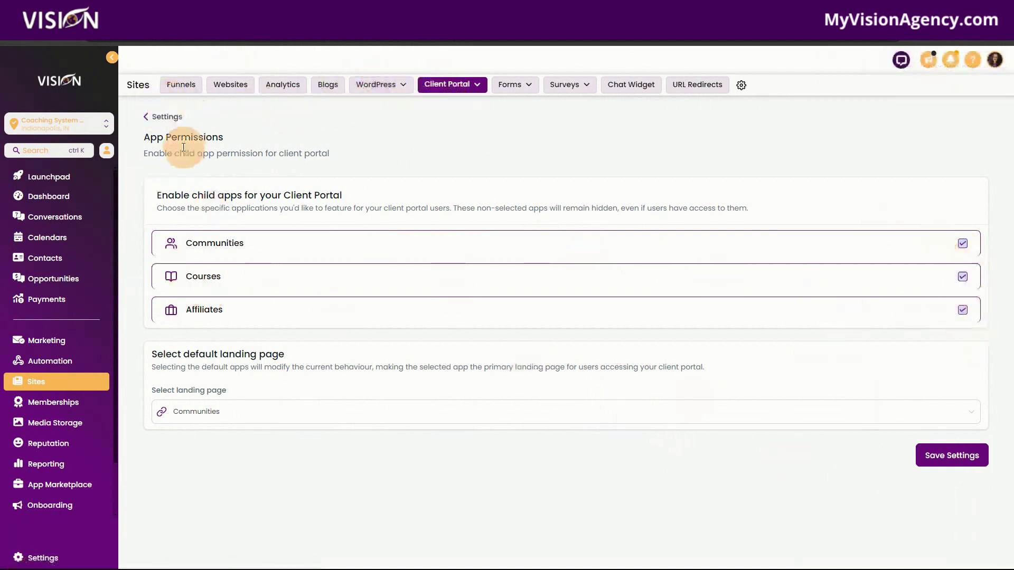
left_click(174, 118)
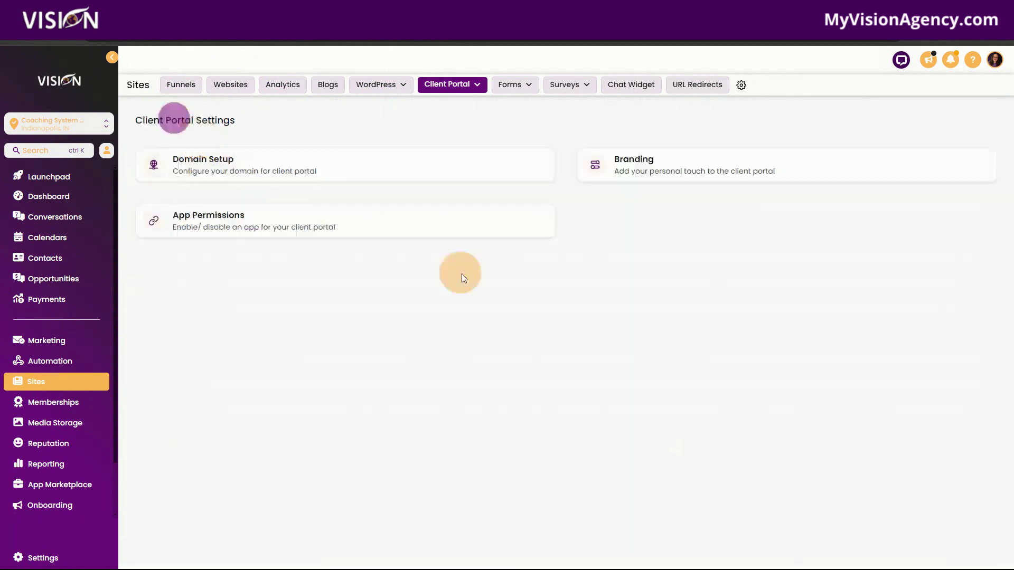
Log in to the Paid Members group again from the community groups list and recheck its app switcher and profile menu
left_click(424, 80)
left_click(55, 404)
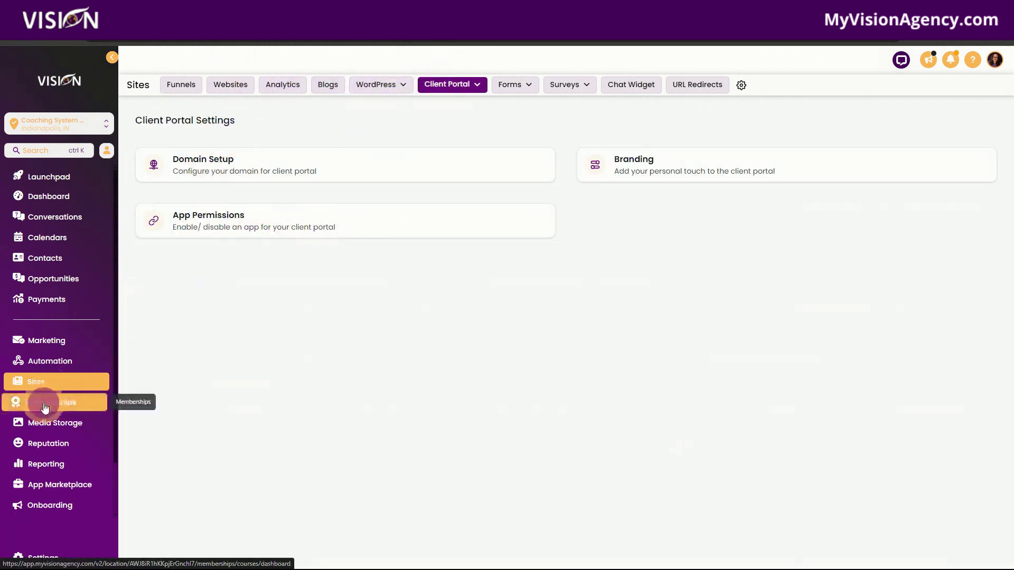
left_click(316, 84)
left_click(310, 107)
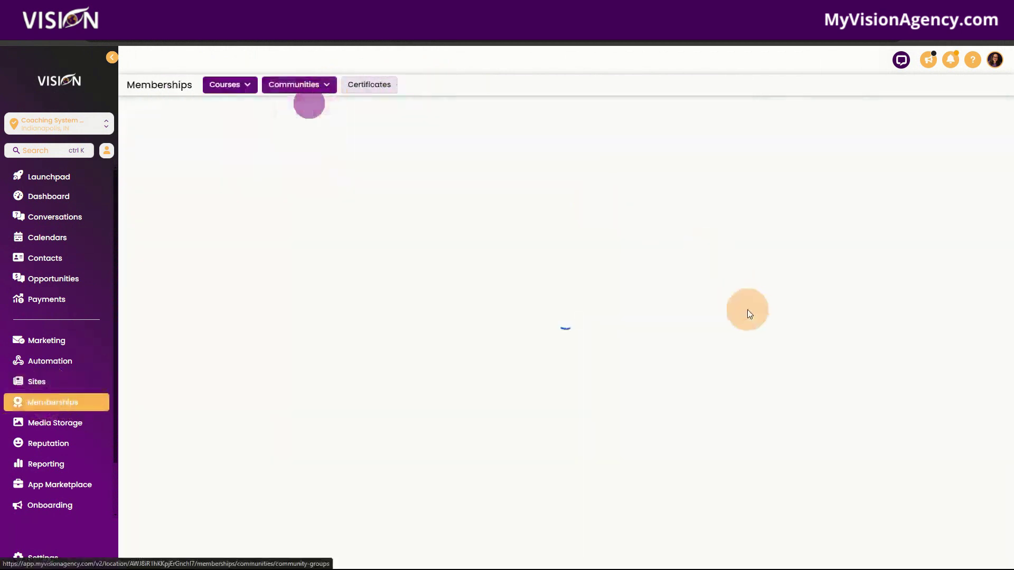
left_click(449, 374)
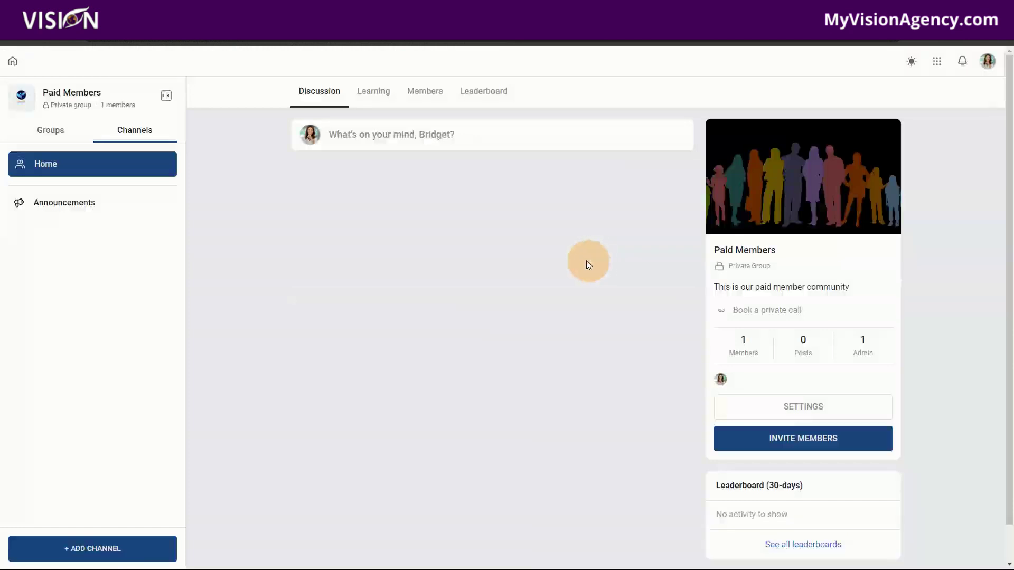
left_click(939, 69)
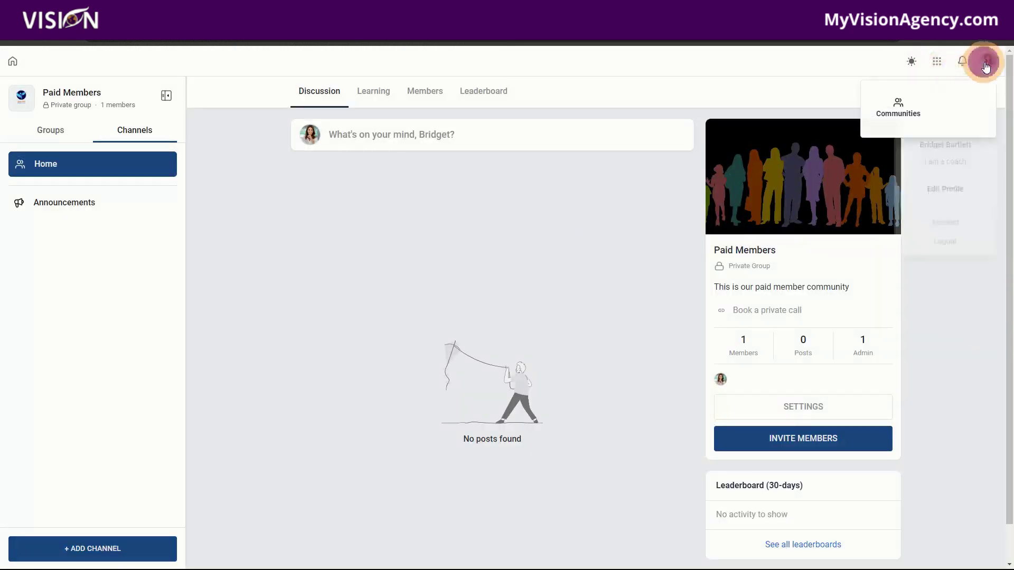
left_click(985, 61)
left_click(937, 61)
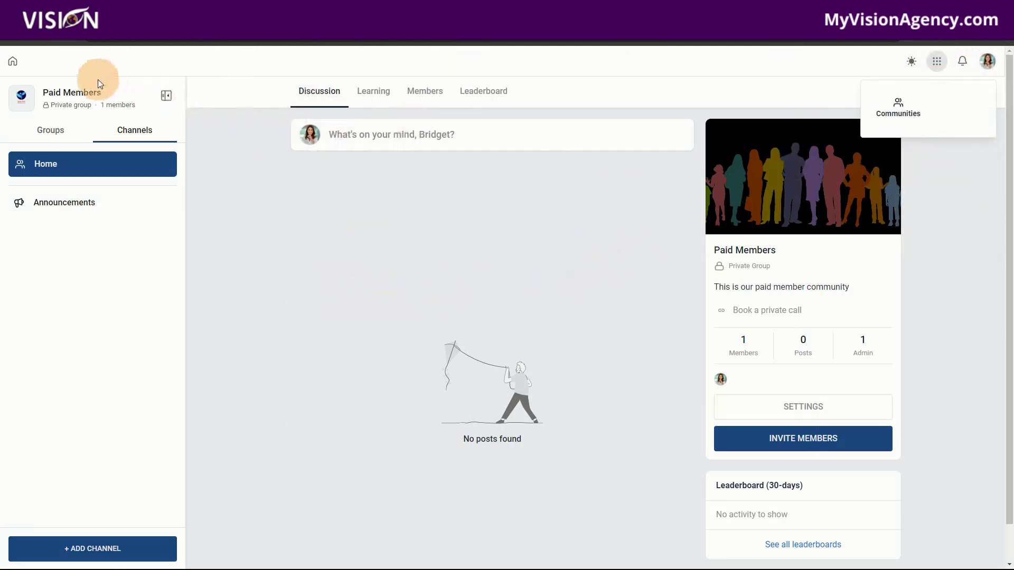
Switch to the Free Members community group and look at its app switcher
left_click(50, 130)
left_click(67, 205)
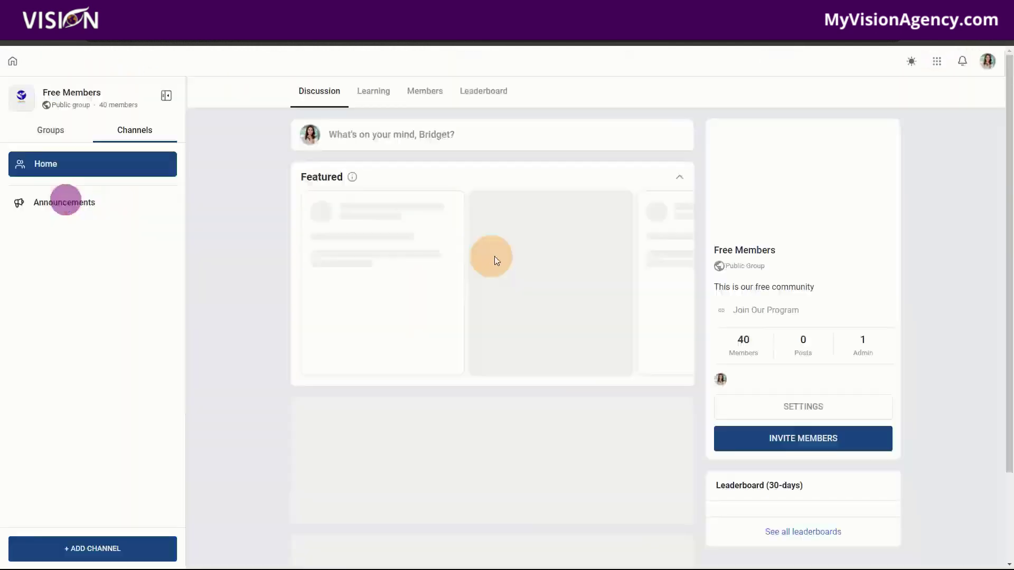
left_click(937, 63)
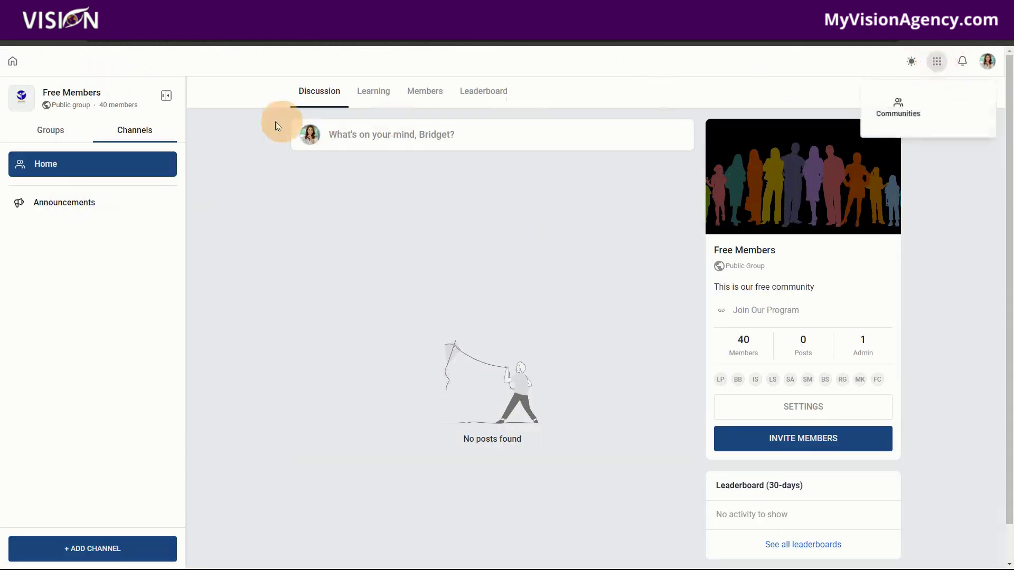
left_click(53, 40)
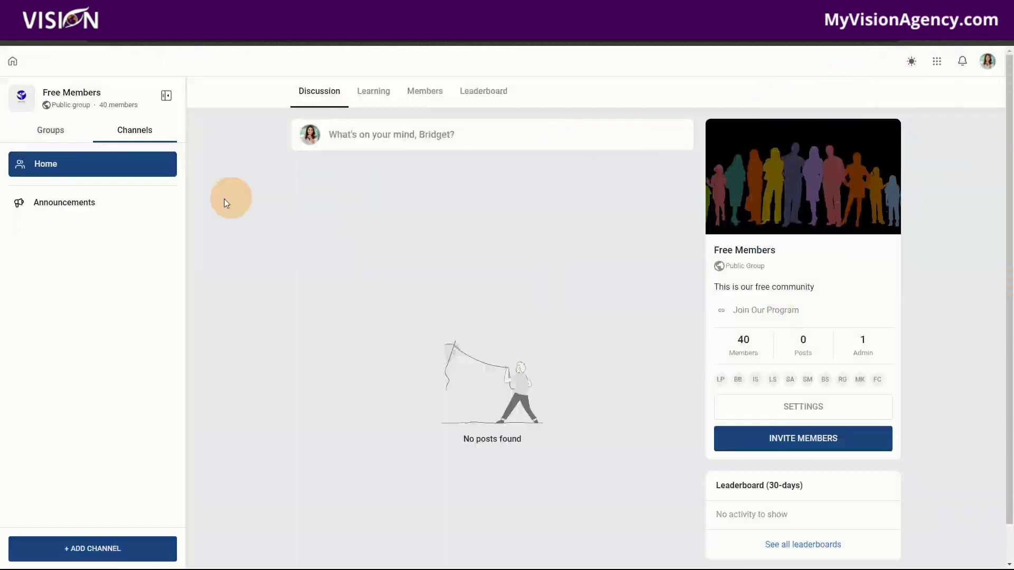
left_click(936, 61)
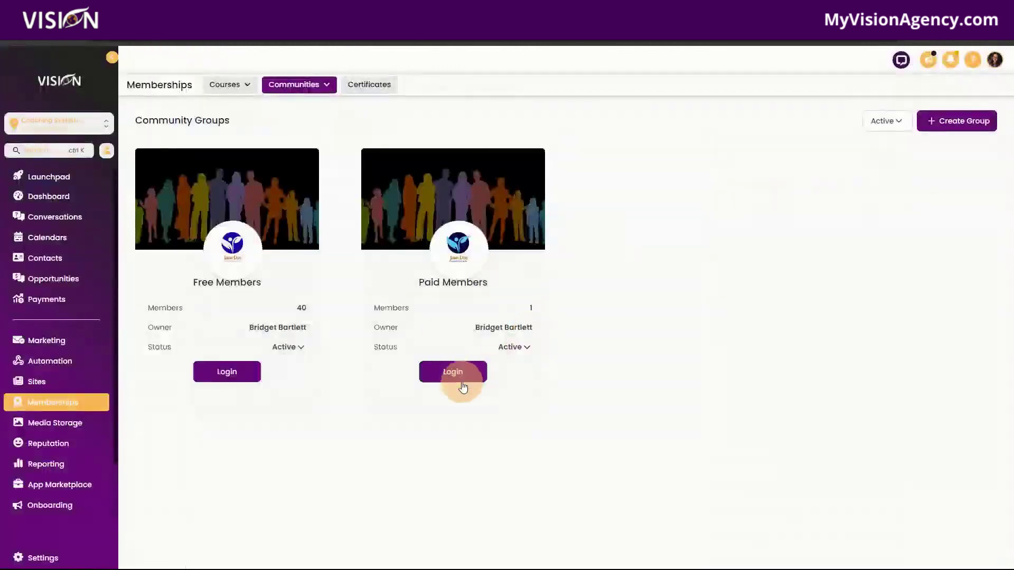
Look at the communities' Domain Setup again, and go back to the client portal settings
left_click(293, 84)
left_click(294, 126)
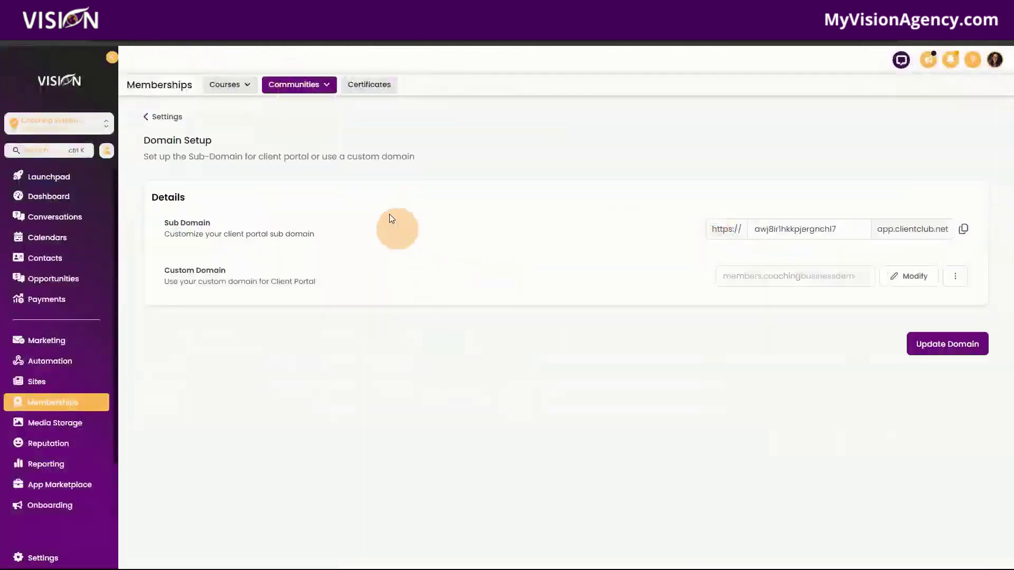
left_click(158, 113)
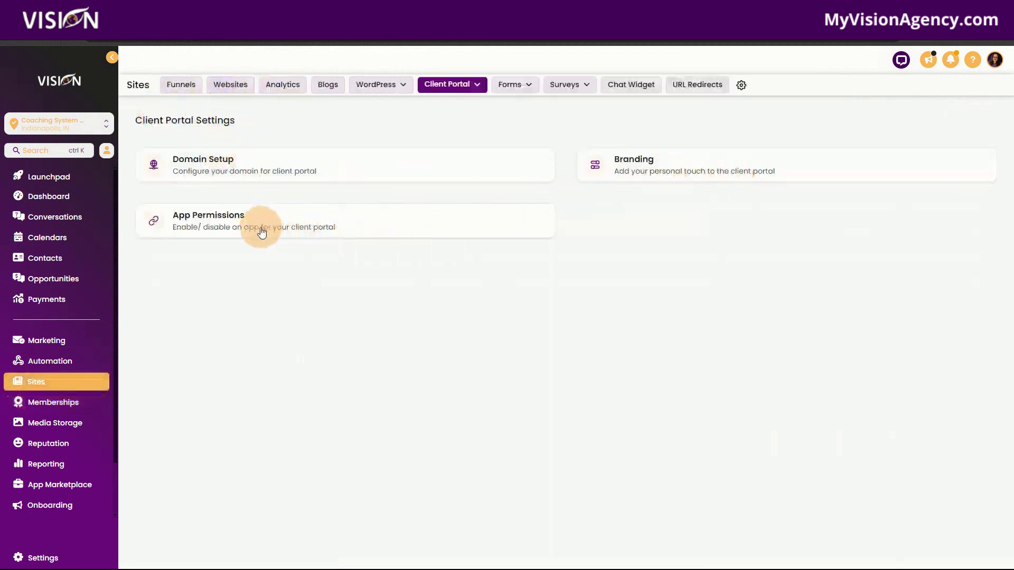
Review the default landing page options in the client portal's App Permissions and recheck the Free Members community's app switcher
left_click(256, 233)
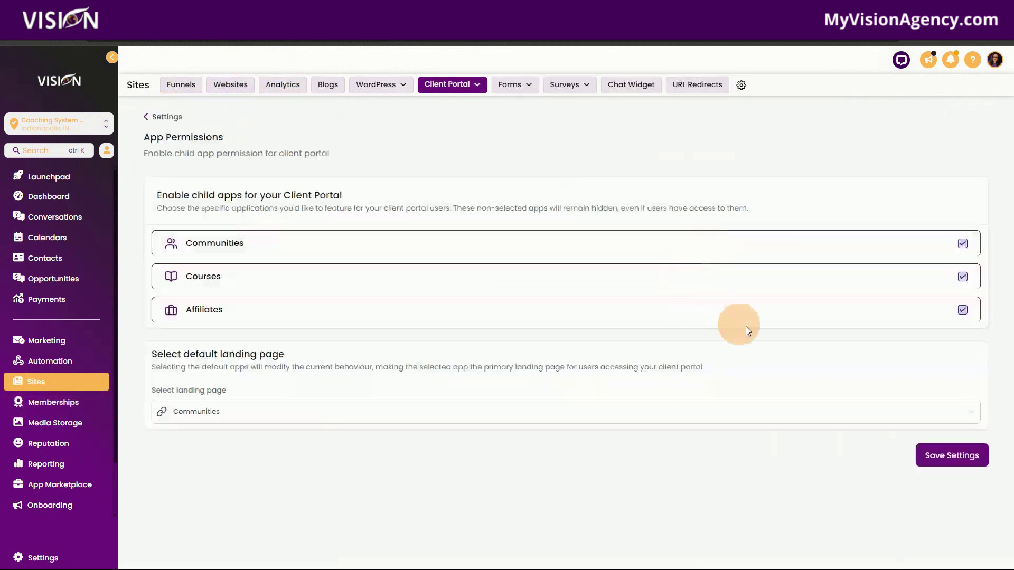
left_click(185, 413)
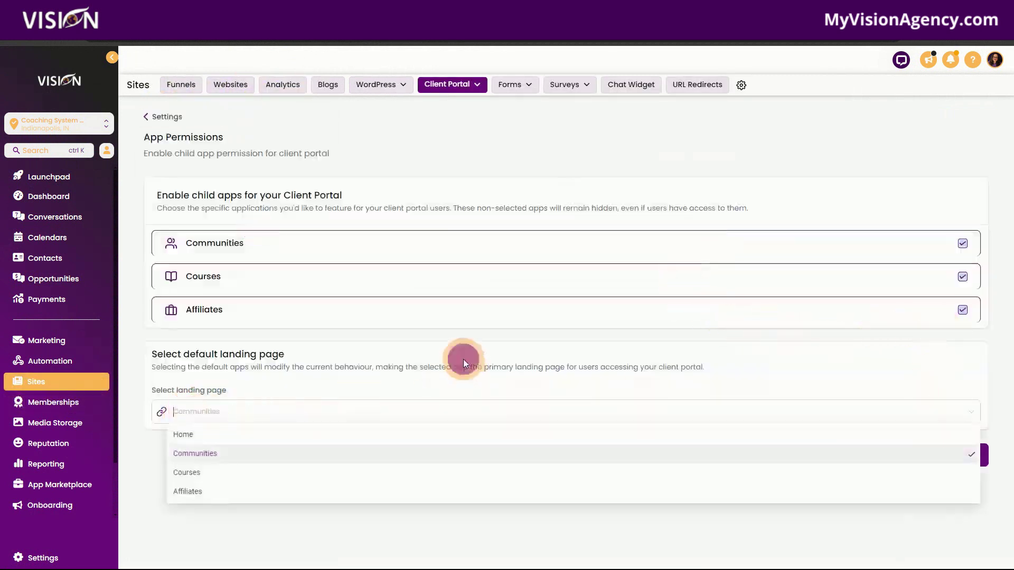
left_click(860, 435)
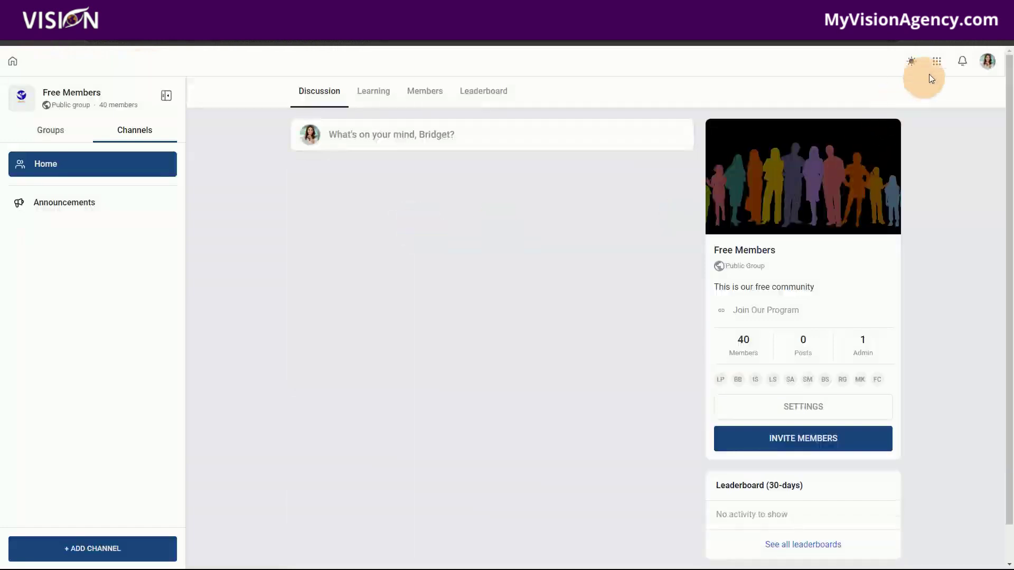
left_click(939, 65)
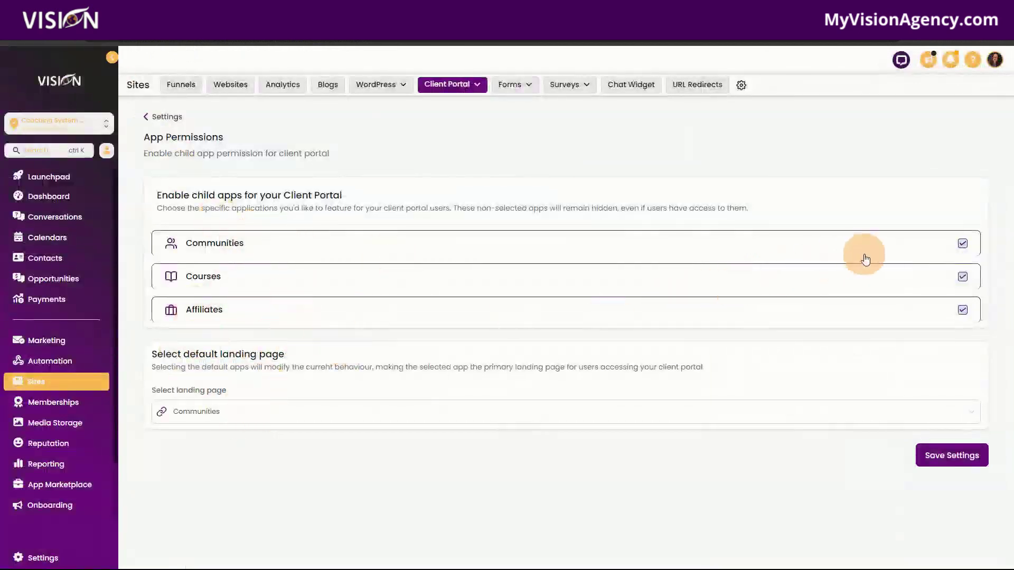
Examine the client portal's Branding details, including colors, images, support contact and advanced section, and return to the client portal settings
left_click(173, 118)
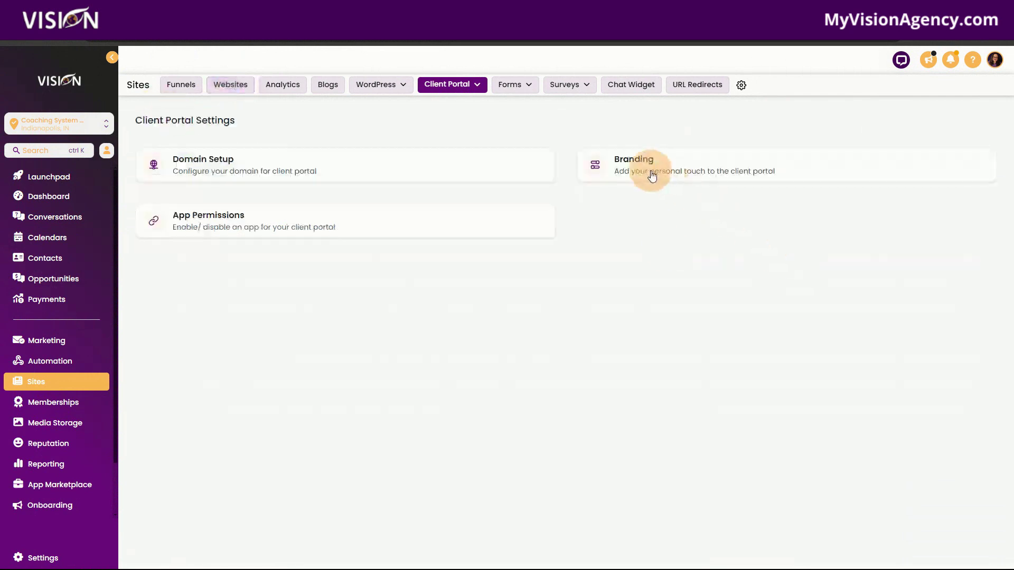
left_click(637, 168)
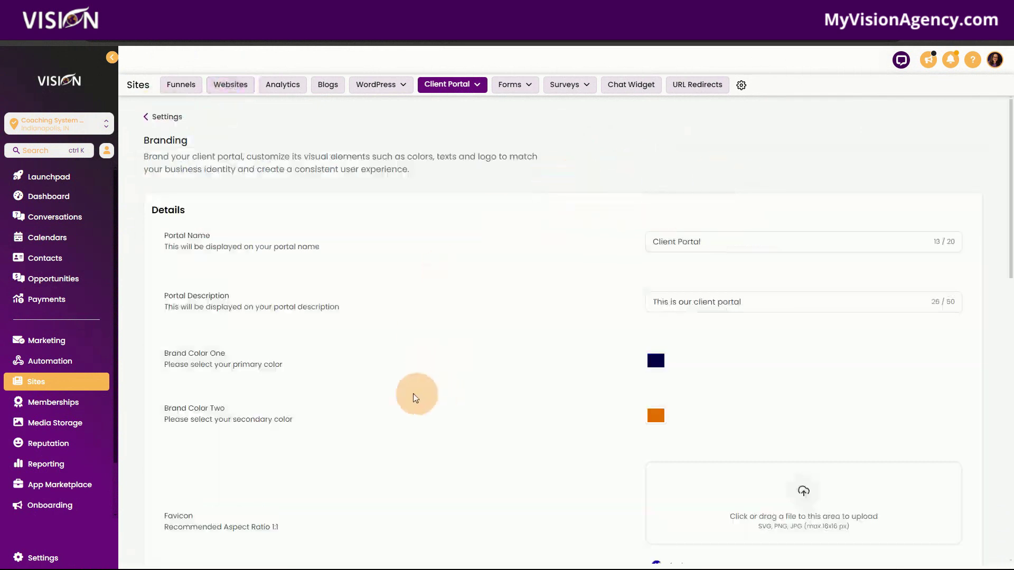
scroll(594, 393, "down", 15)
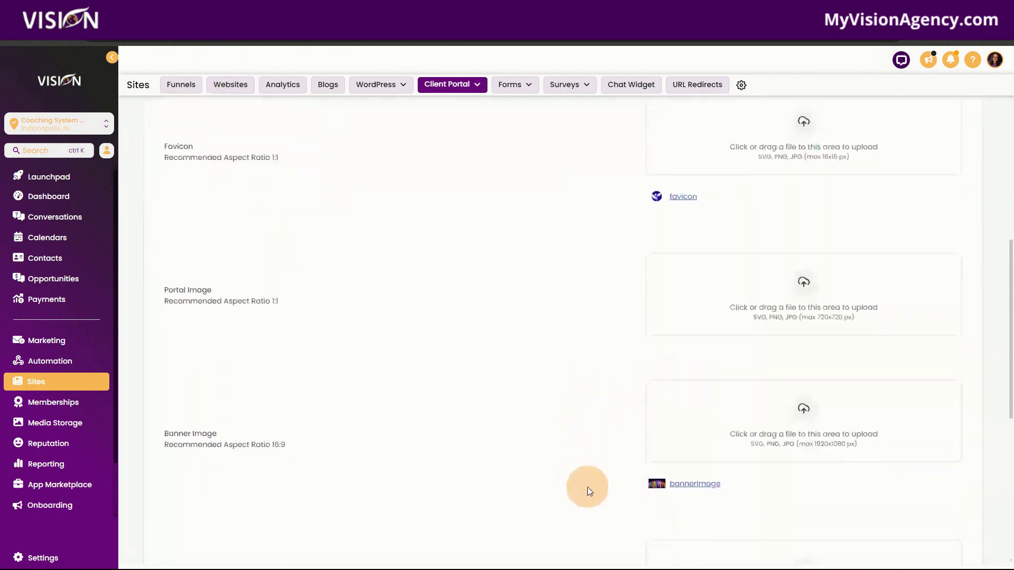
scroll(586, 489, "down", 1)
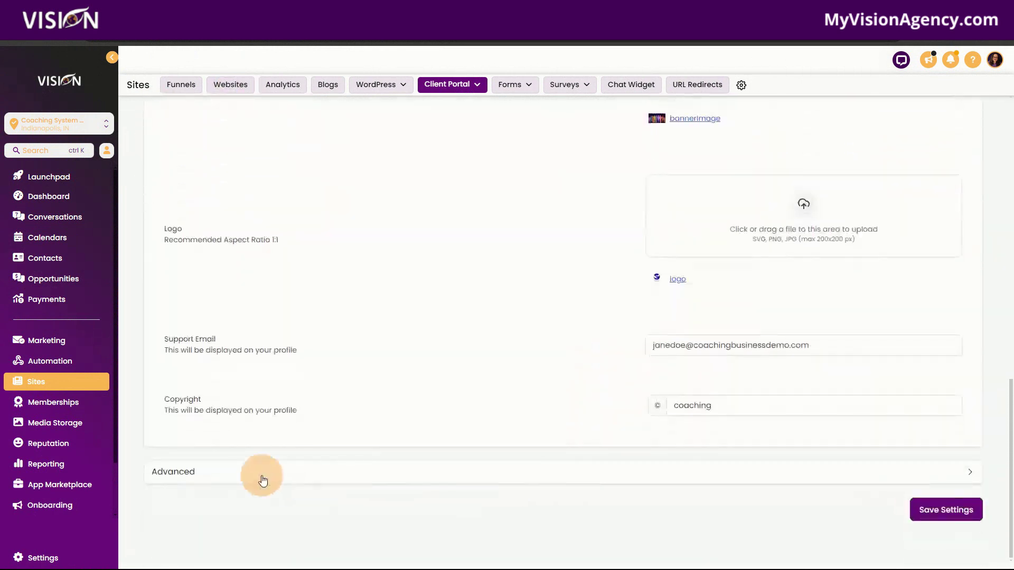
left_click(228, 472)
scroll(541, 400, "up", 15)
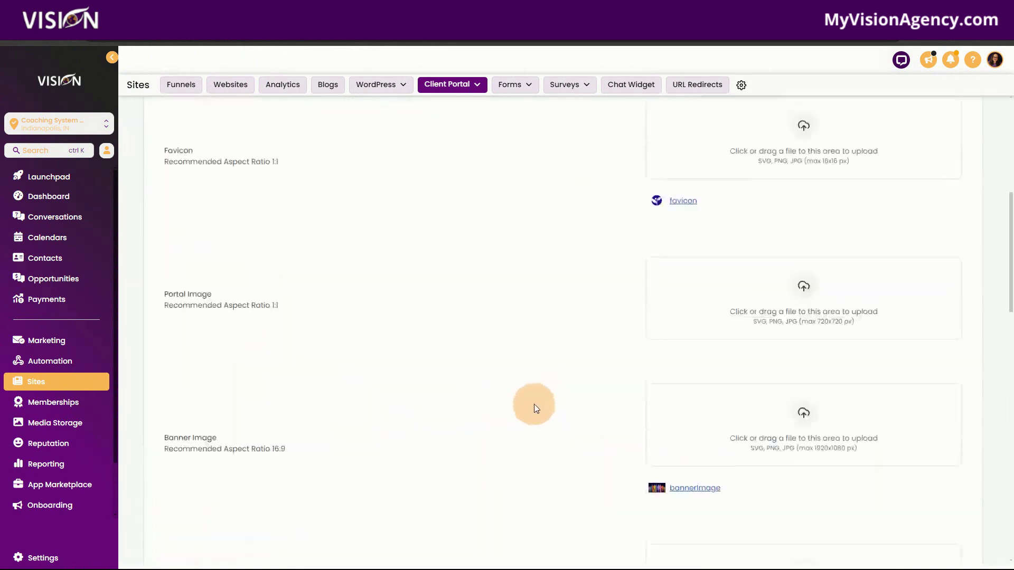
left_click(167, 122)
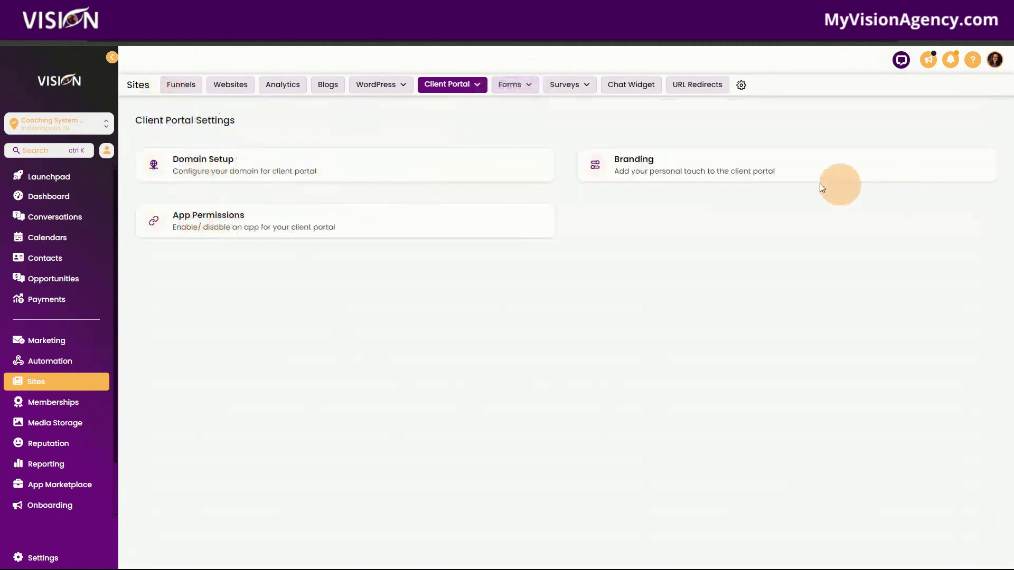
Review the client portal's App Permissions and Domain Setup pages again, and return to the client portal settings
left_click(249, 221)
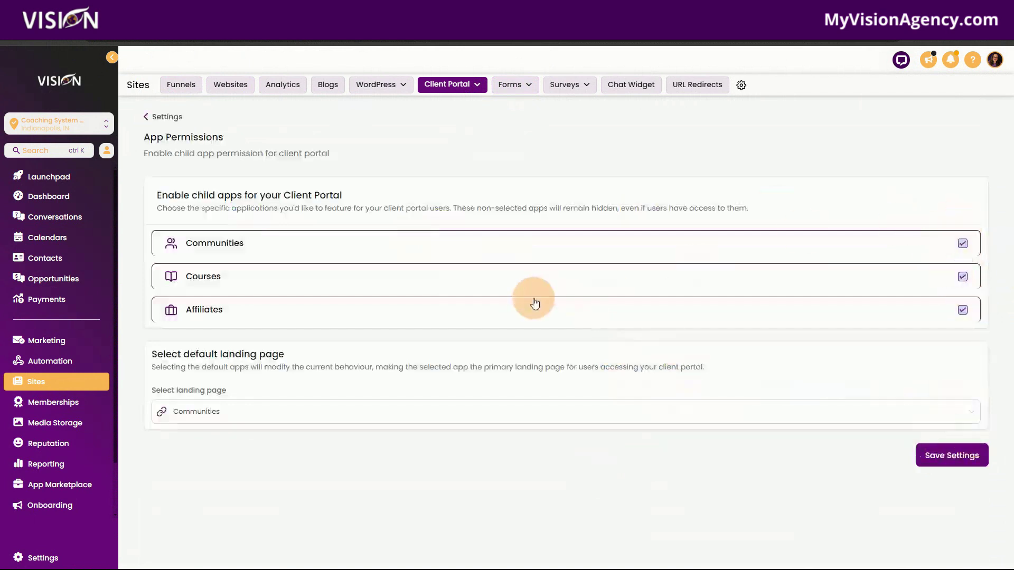
left_click(169, 123)
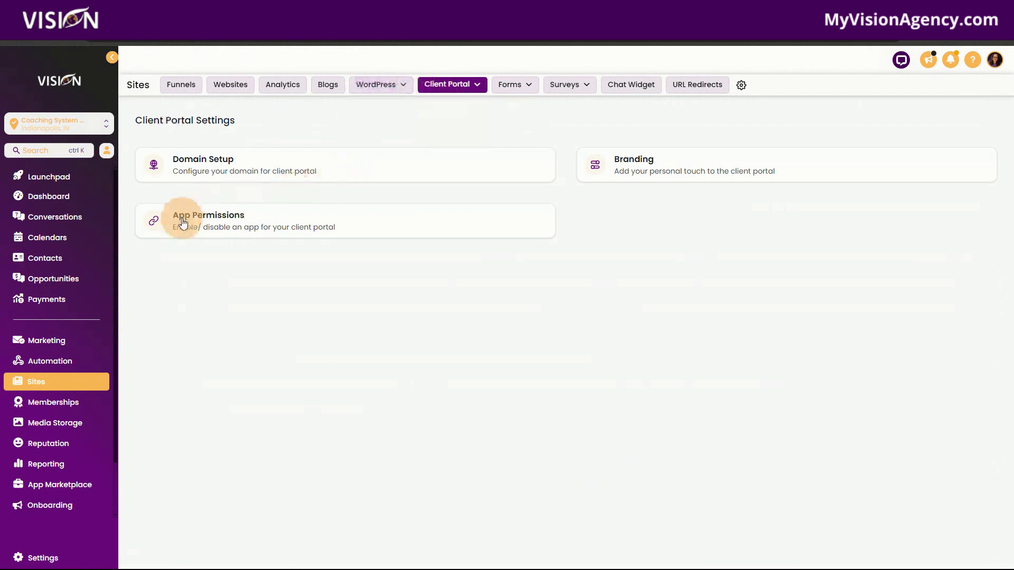
left_click(210, 164)
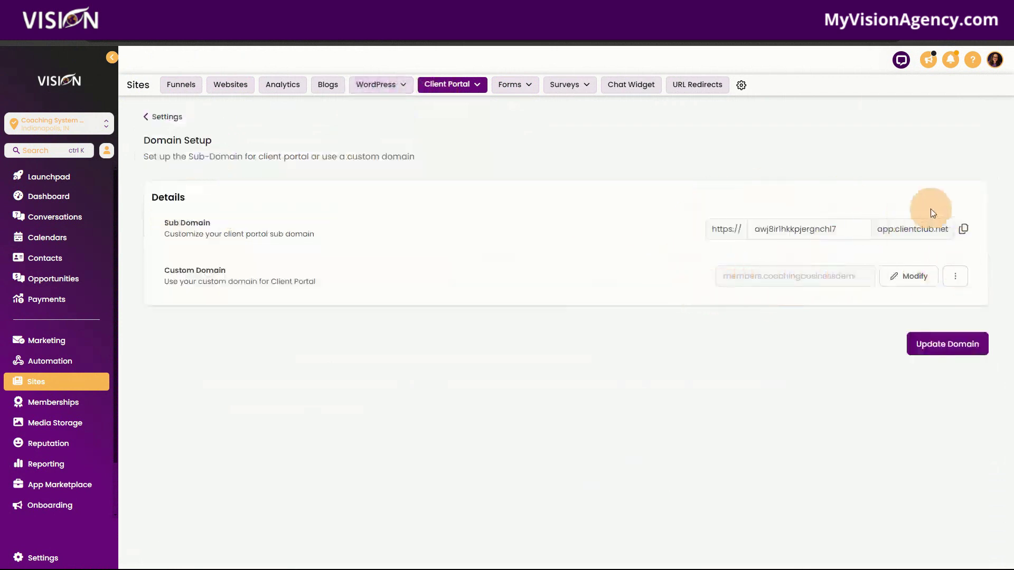
left_click(164, 117)
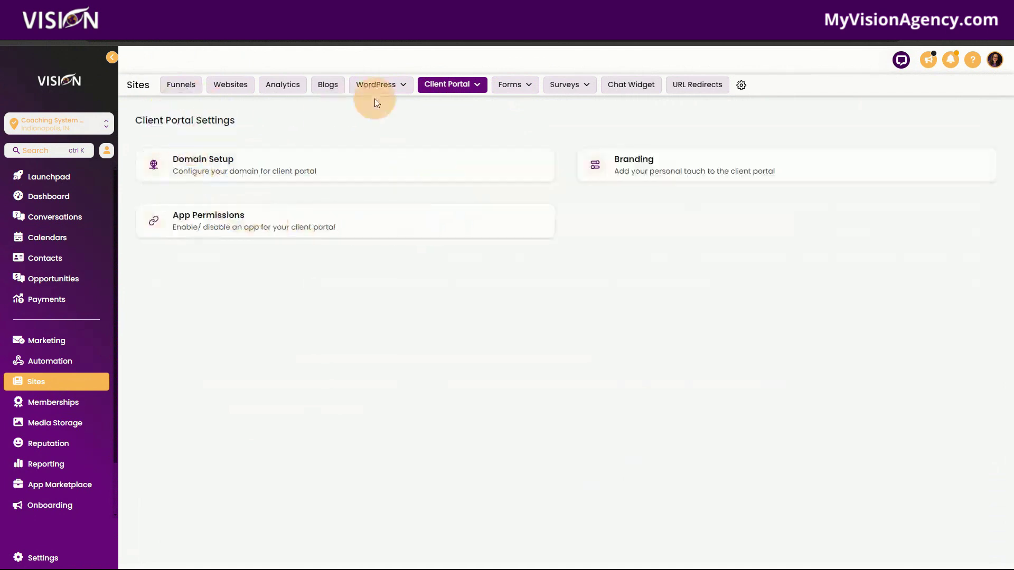
Open the client portal dashboard and examine its Generate Magic Link, Invite To Client Portal and Send Login Email dialogs without sending anything
left_click(457, 84)
left_click(458, 105)
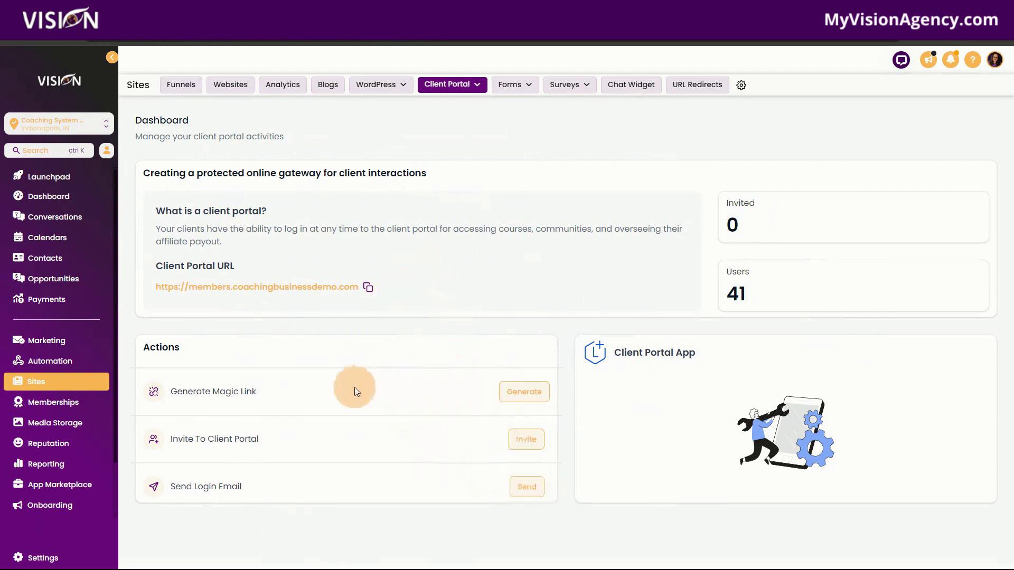
left_click(525, 398)
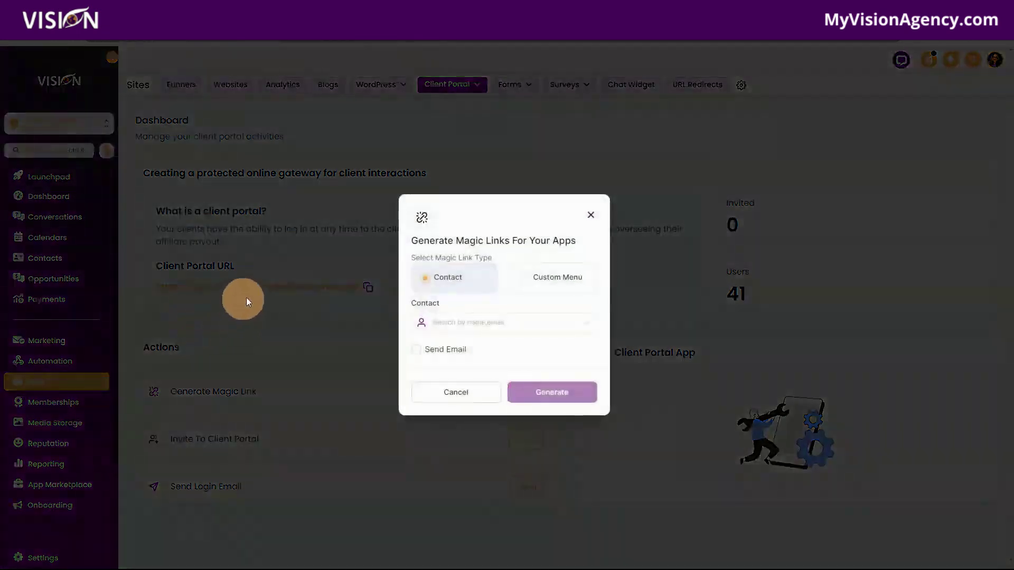
left_click(591, 216)
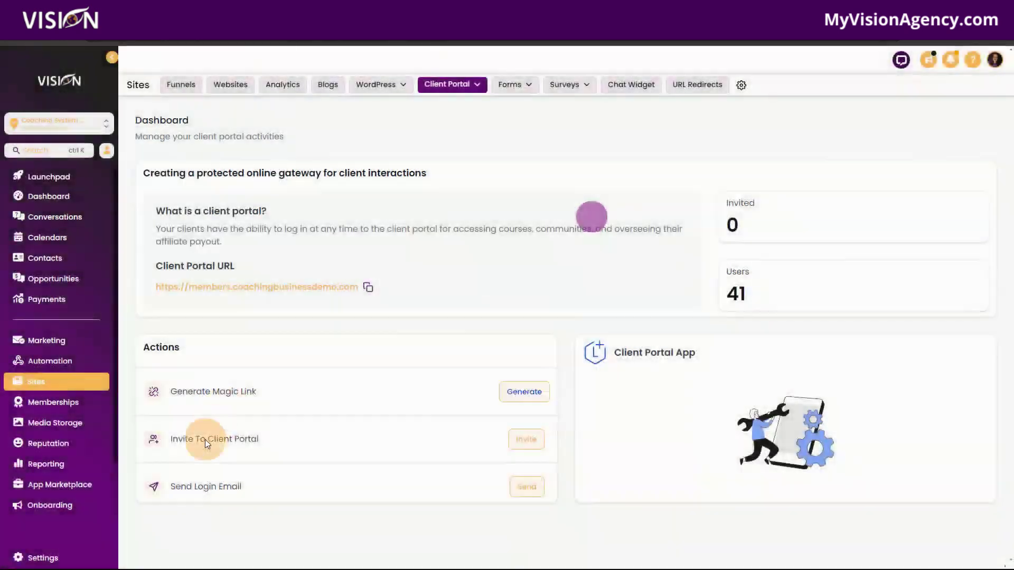
left_click(523, 439)
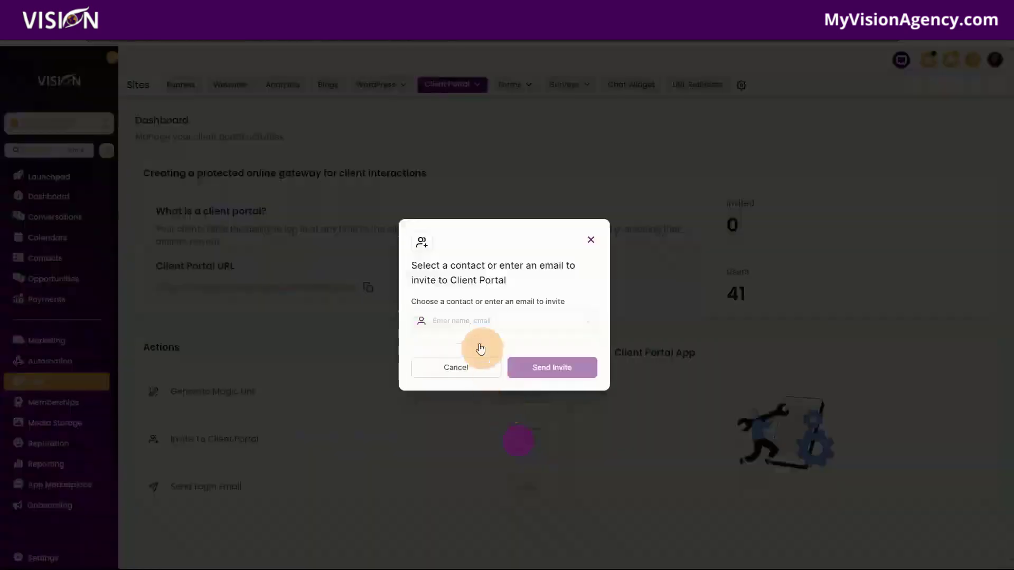
left_click(590, 239)
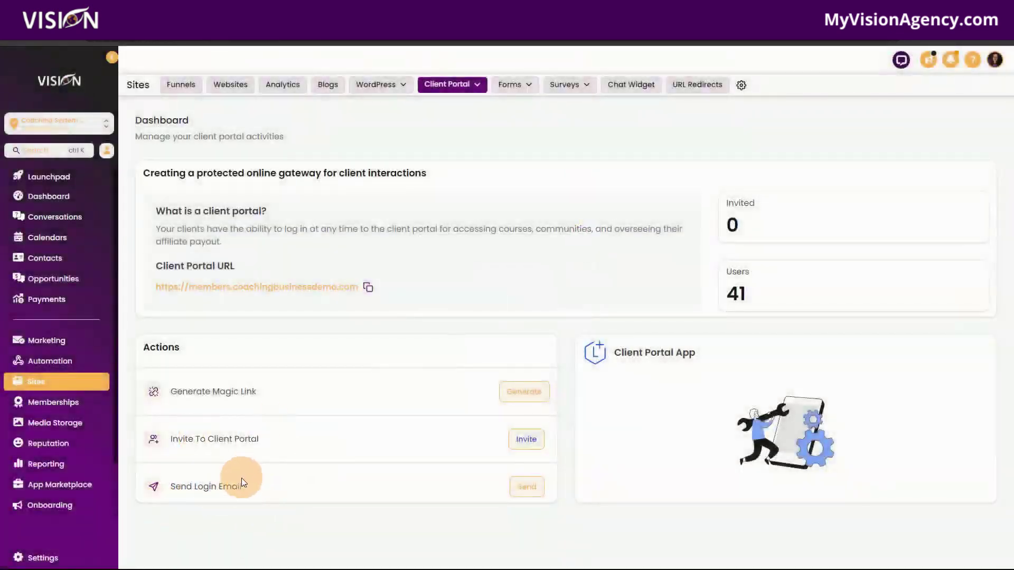
left_click(527, 488)
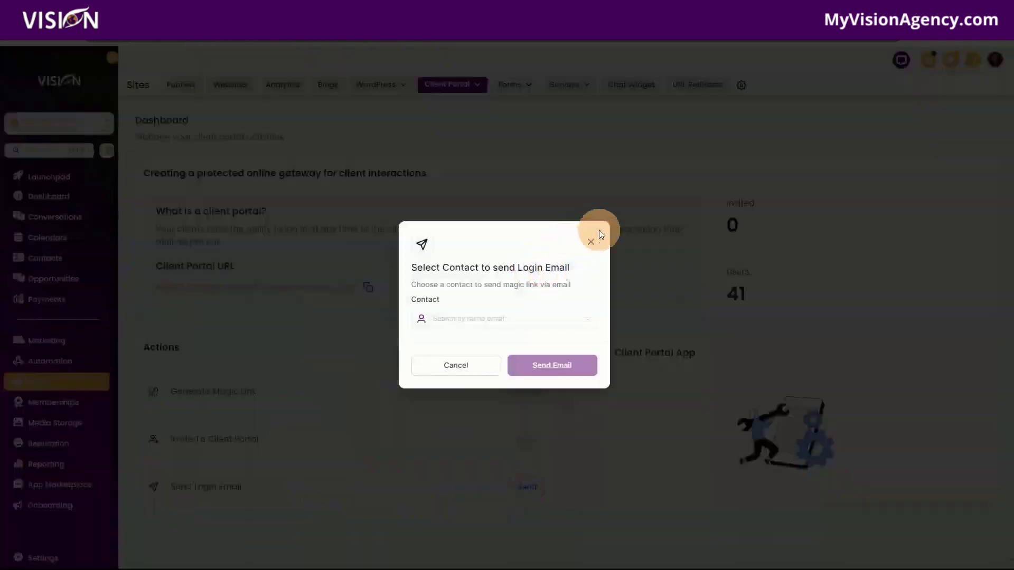
left_click(591, 241)
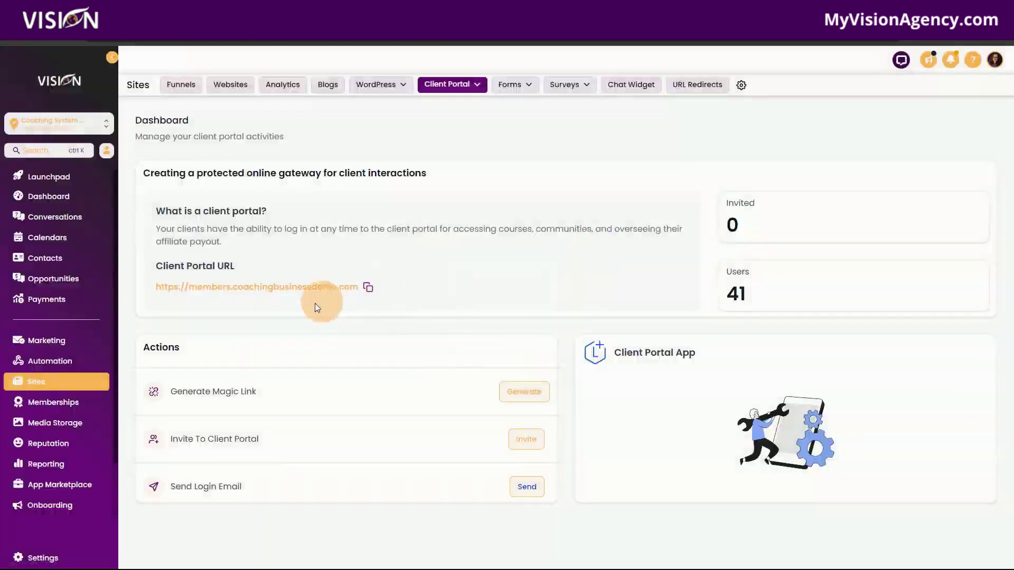
Go to Memberships, look at the Communities options and open the Certificates section
left_click(48, 402)
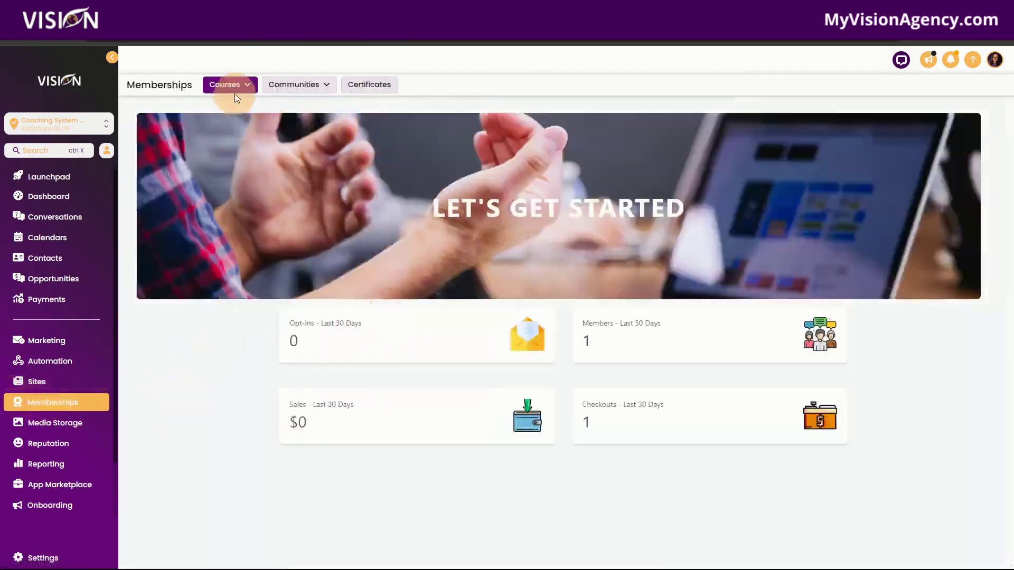
mouse_move(297, 80)
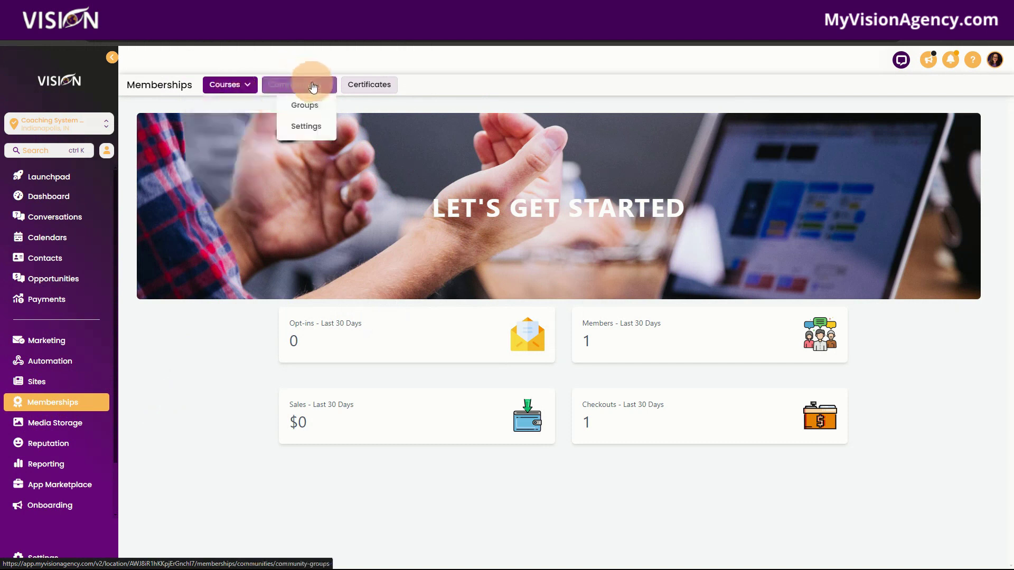
left_click(391, 91)
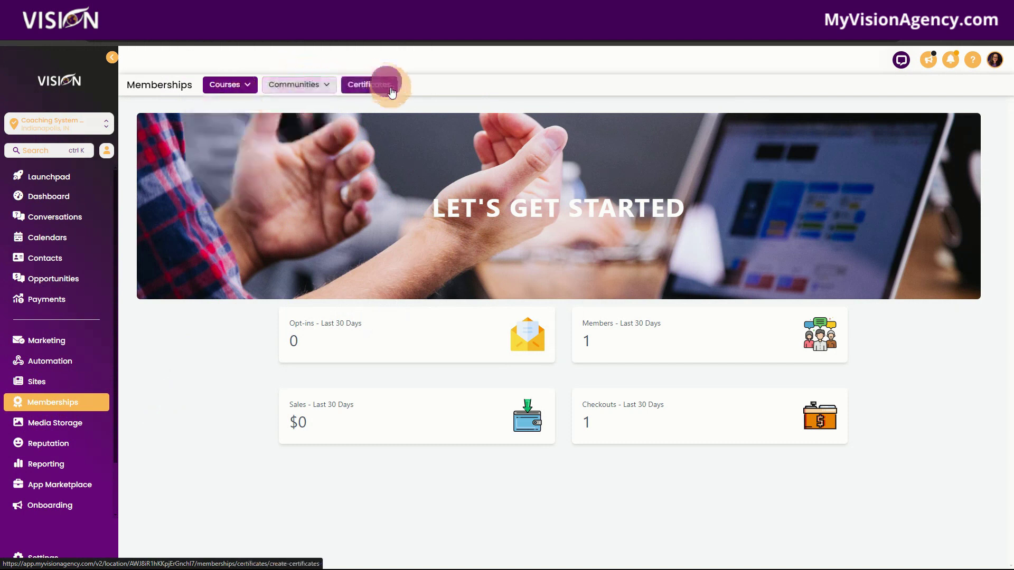